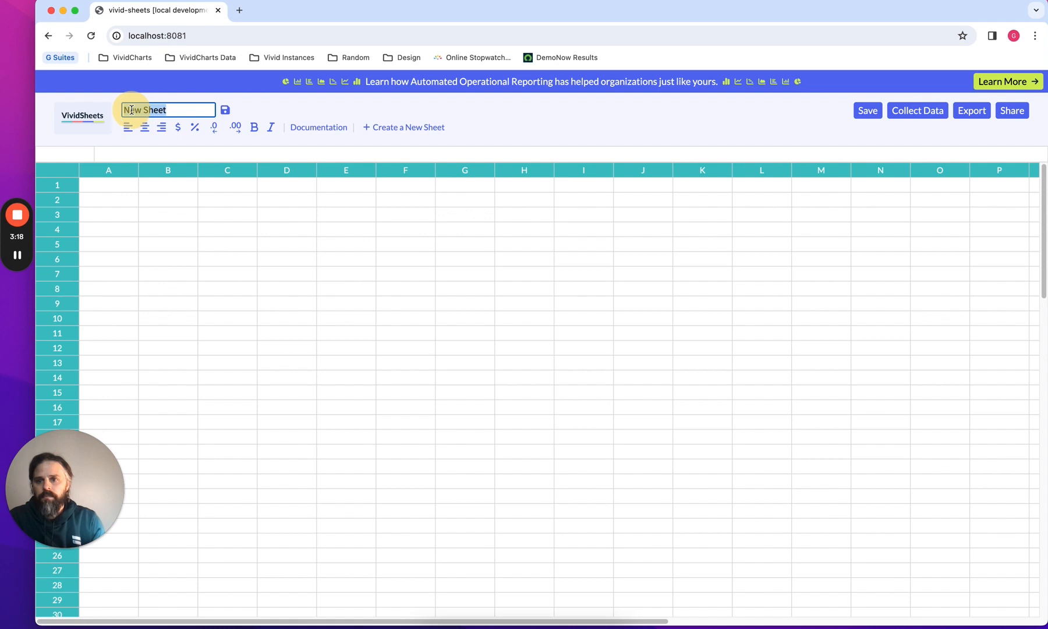
Rename the sheet to "Knowledge base tutorial kpis" and save the new name
key("BackSpace")
type("K")
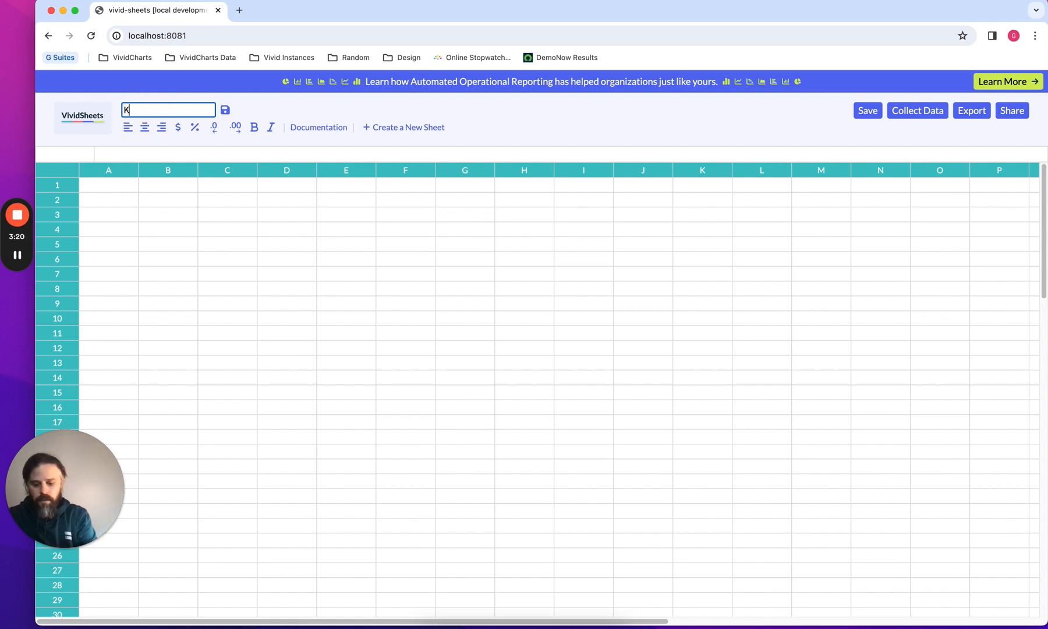
type("nowledge base ")
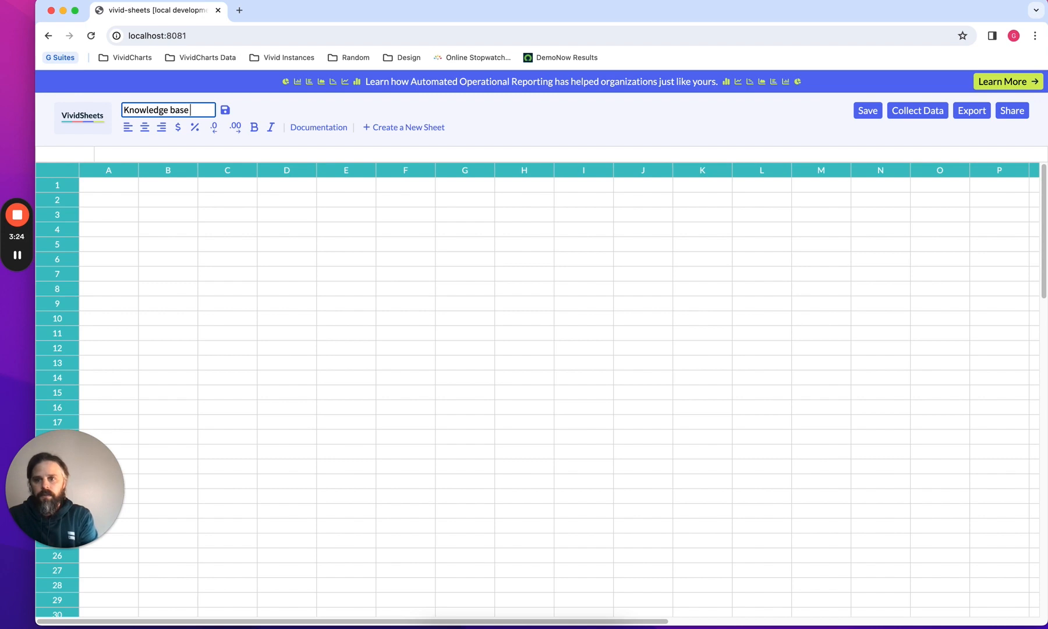
type("tutorial")
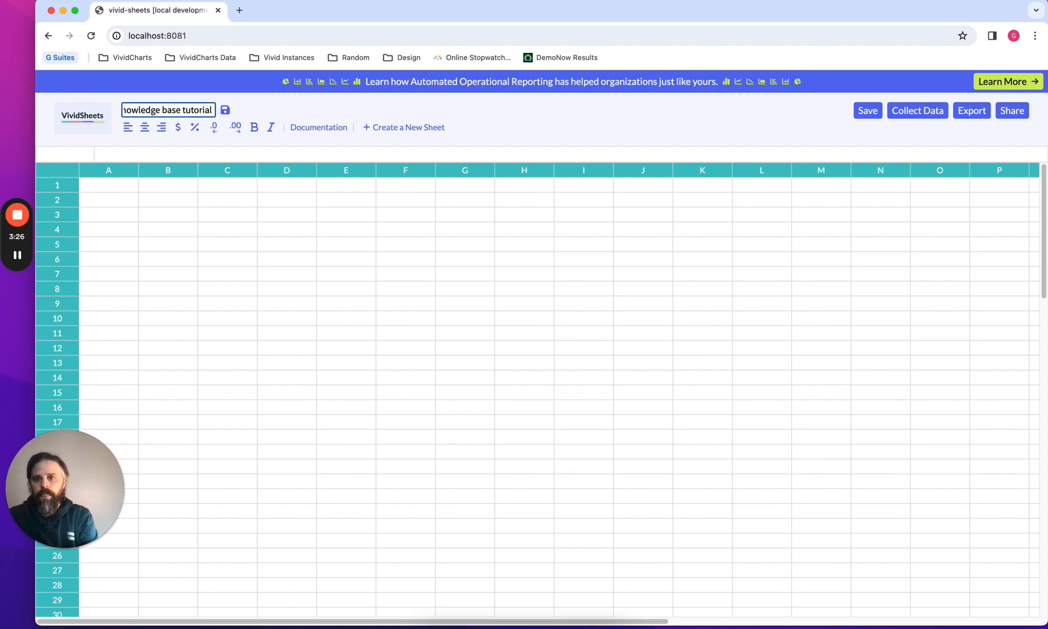
type(" kpia")
key("BackSpace")
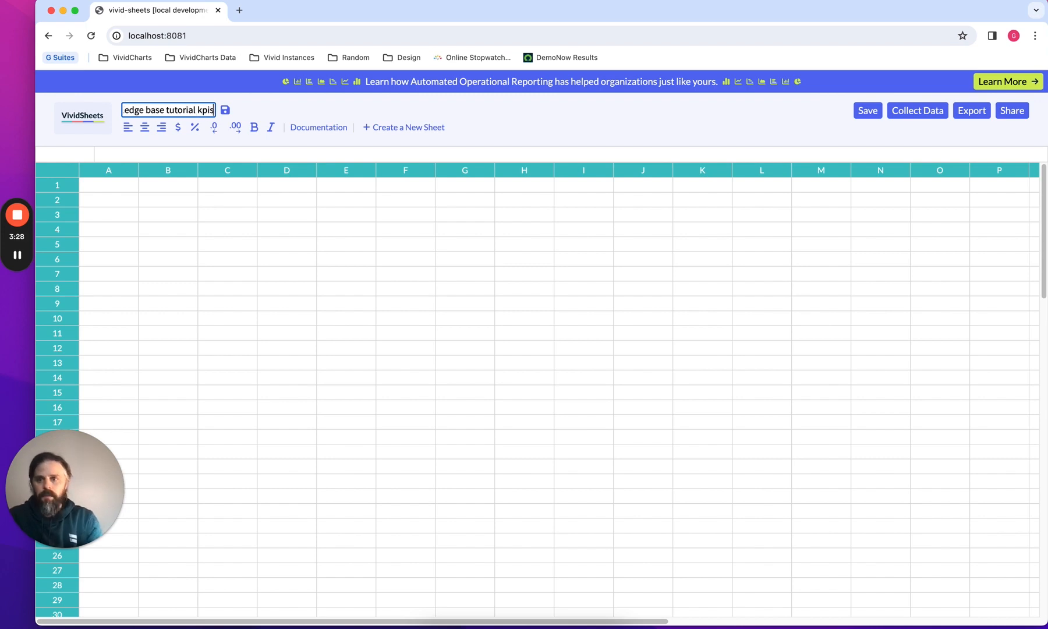
type("s")
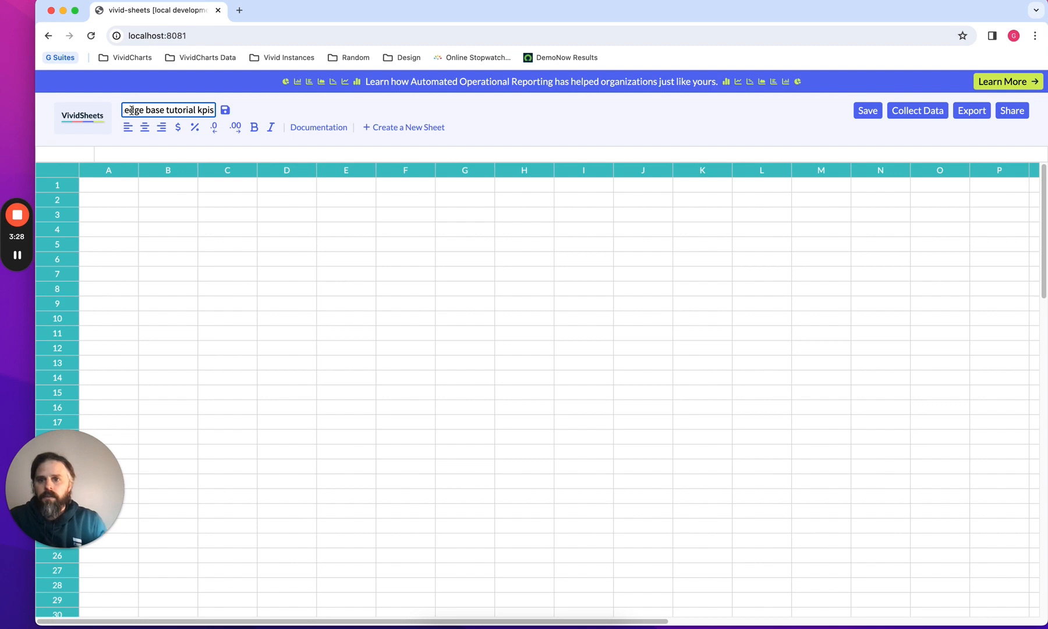
left_click(225, 110)
left_click(645, 113)
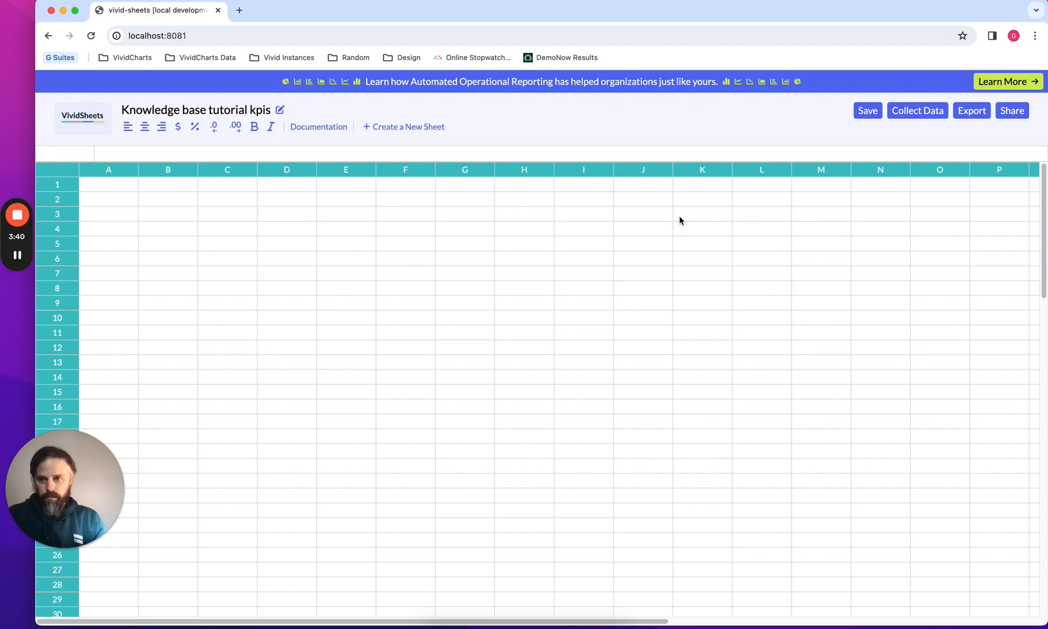
Enter the heading "Status of knowledge base articles" in cell A1
left_click(305, 202)
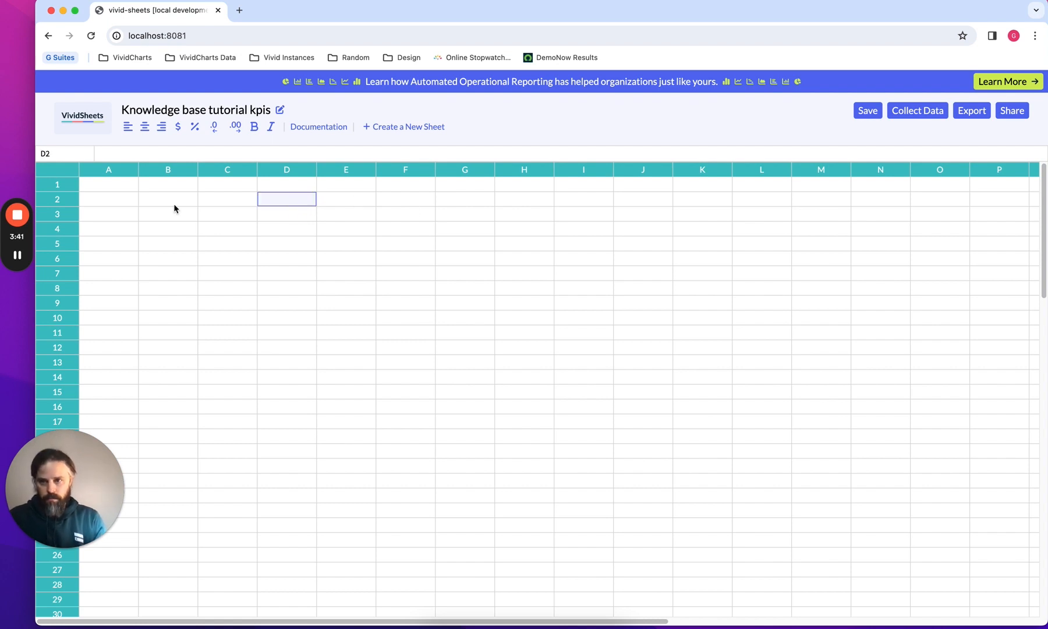
left_click(119, 186)
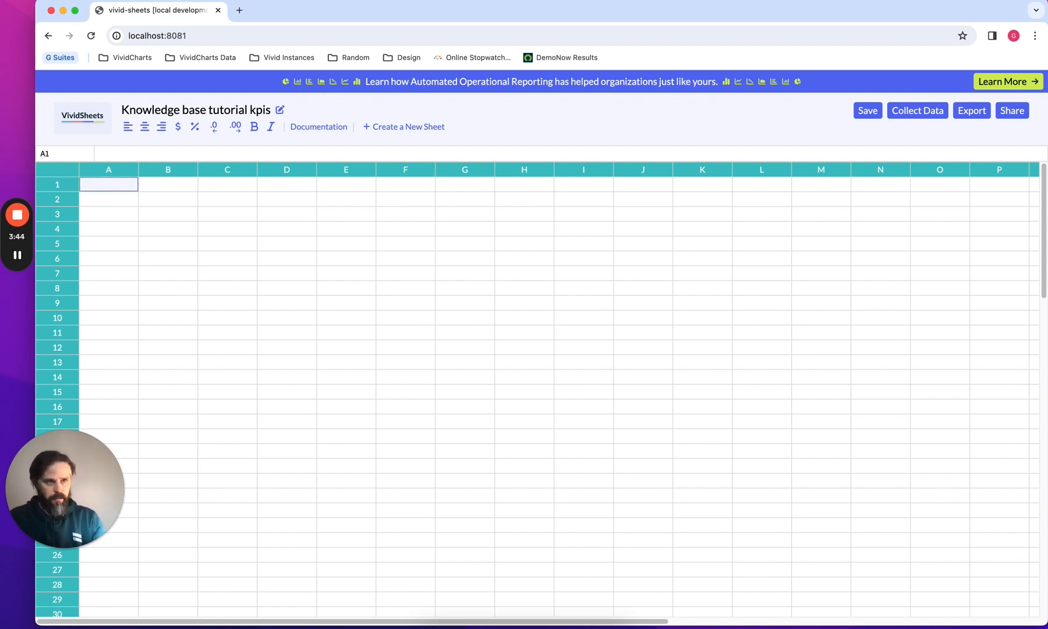
key("super+Tab")
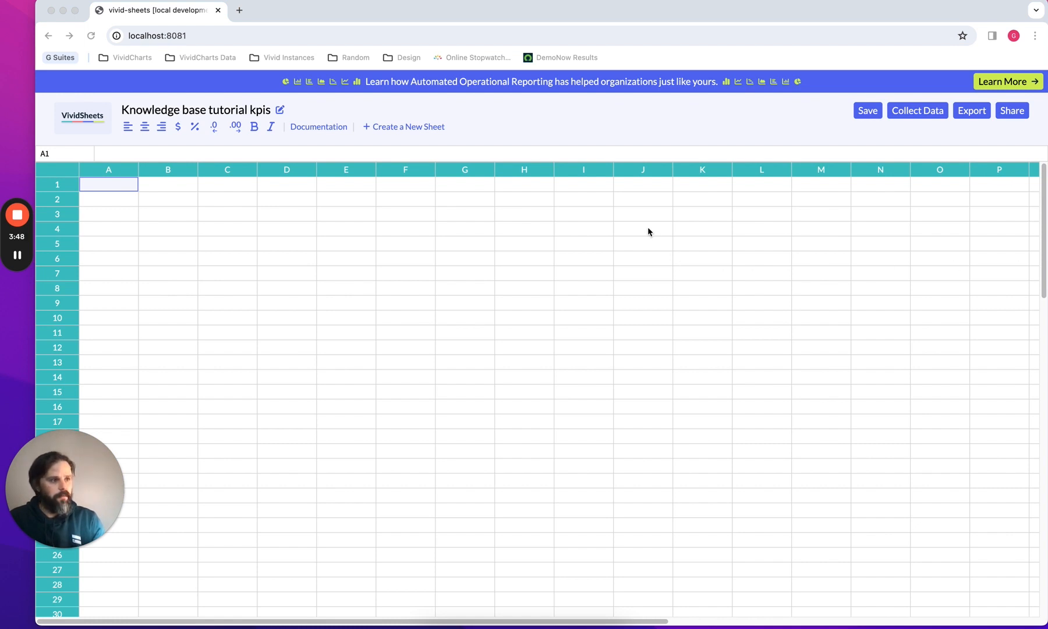
left_click(115, 188)
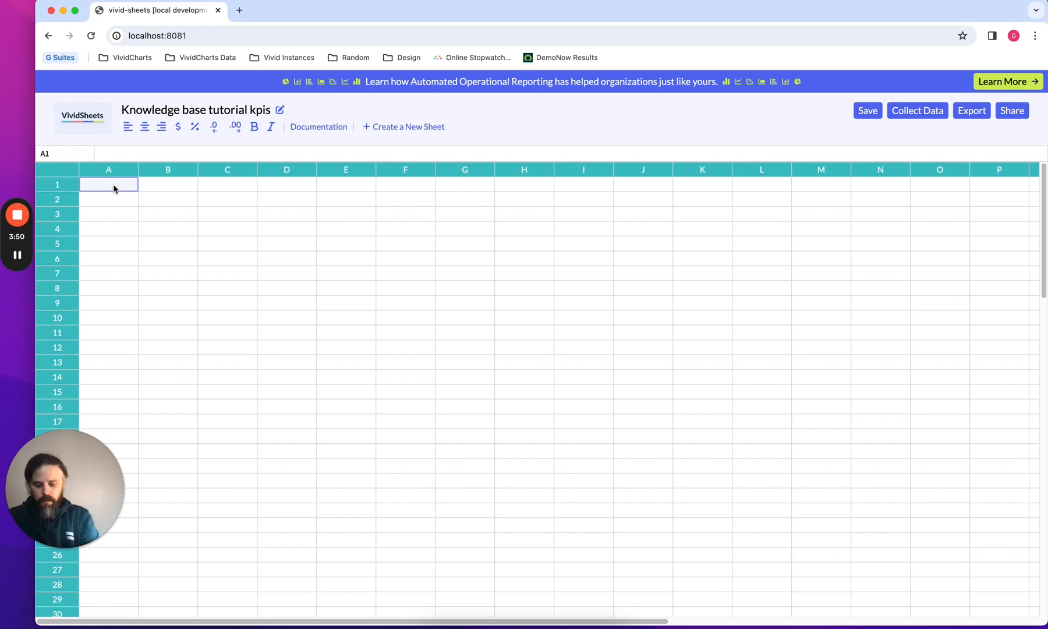
type("Statu")
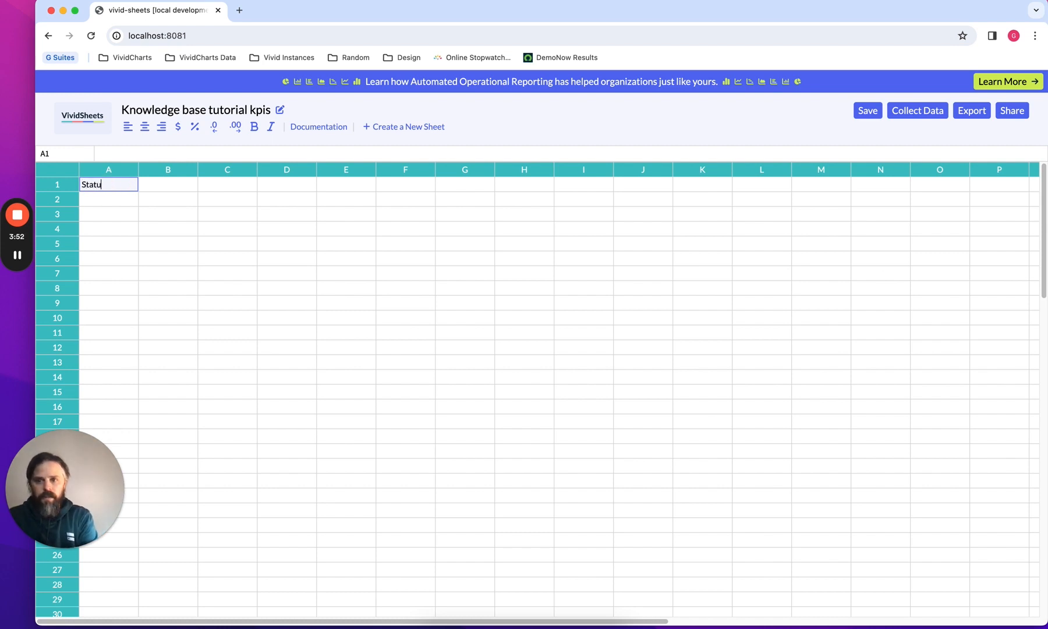
type("s of knowl")
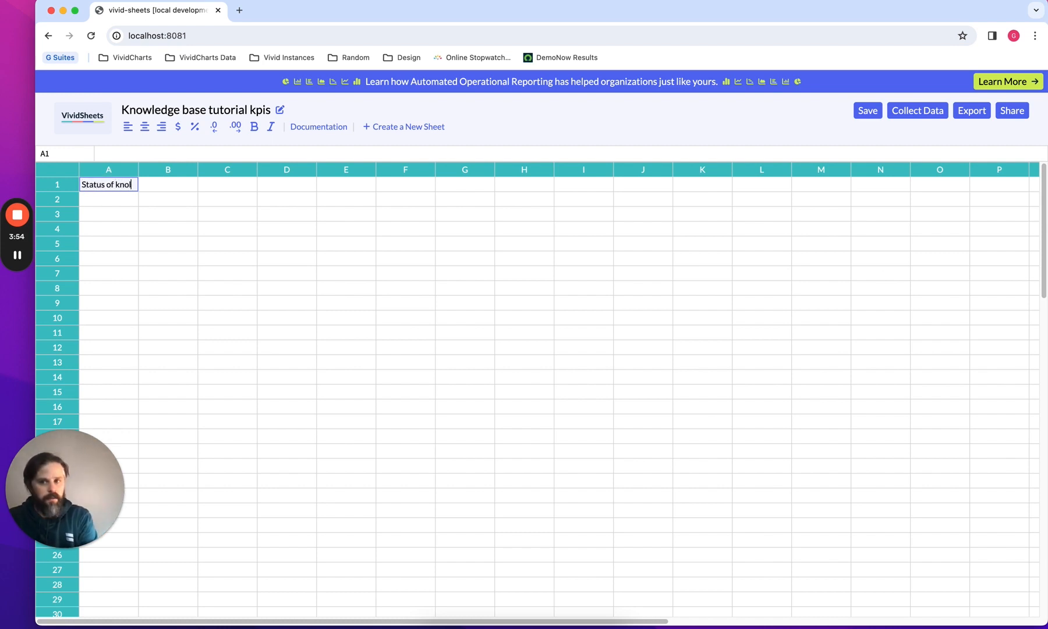
type("edge")
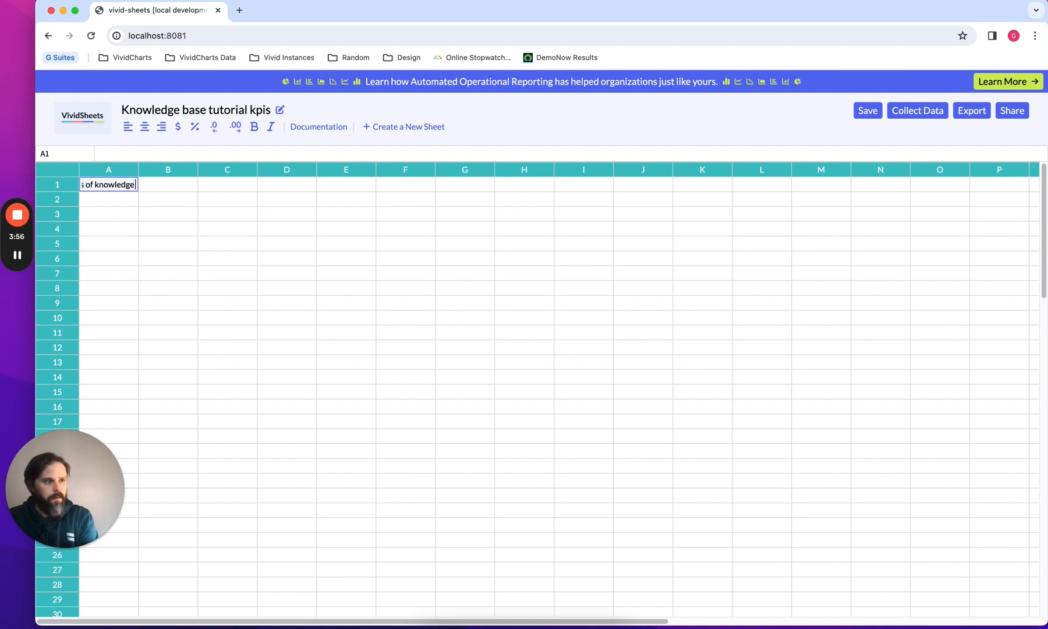
type(" base articles")
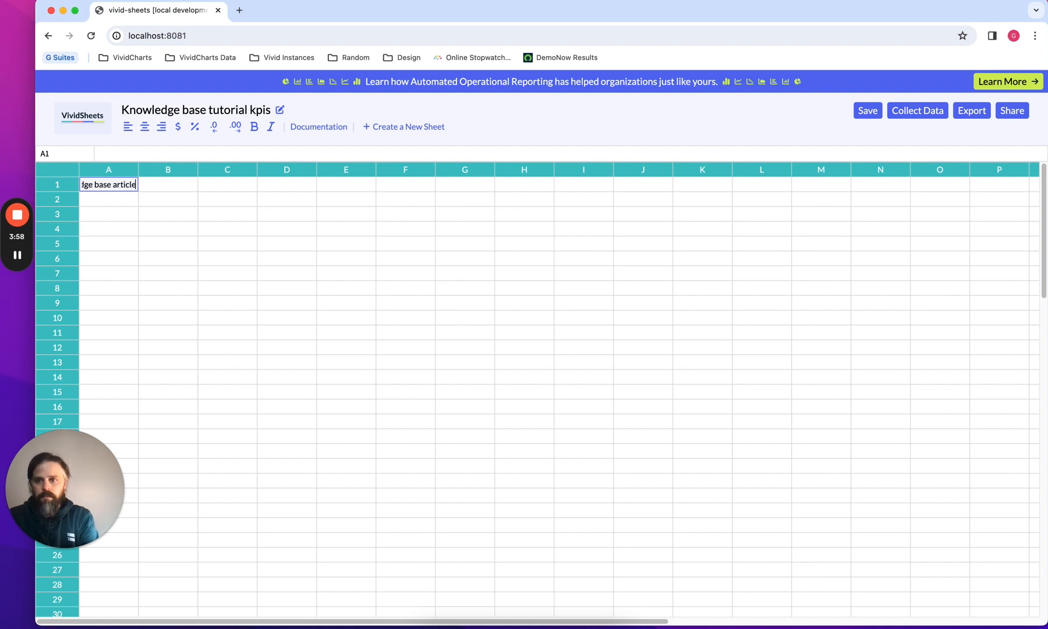
key("Return")
Enter "Usage of articles over the past 7 days?" in cell A7
key("Down")
key("Down")
key("Down")
key("Down")
key("Down")
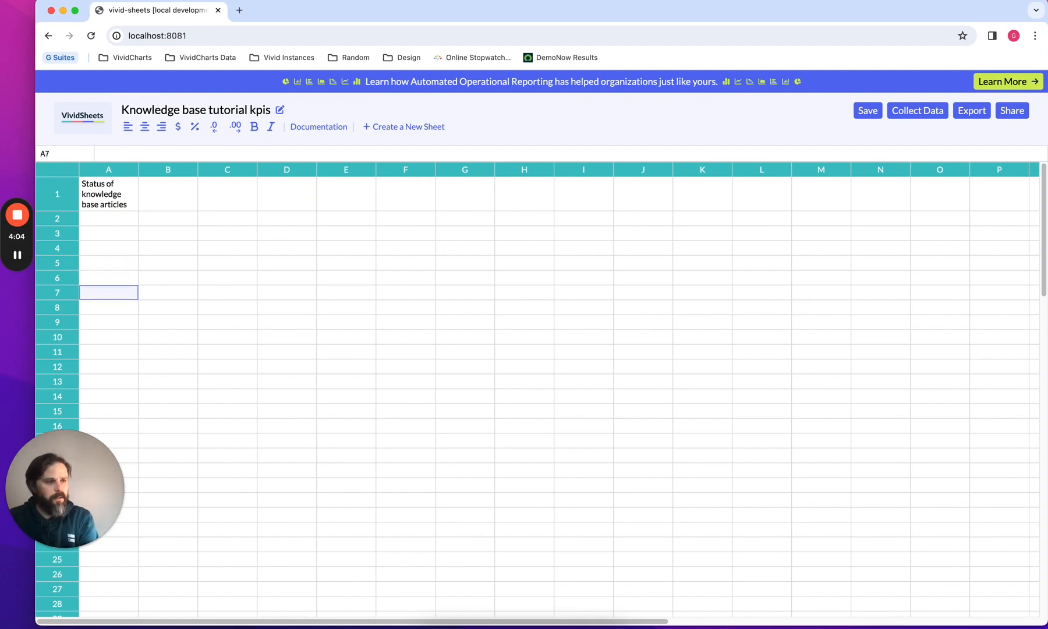
type("U")
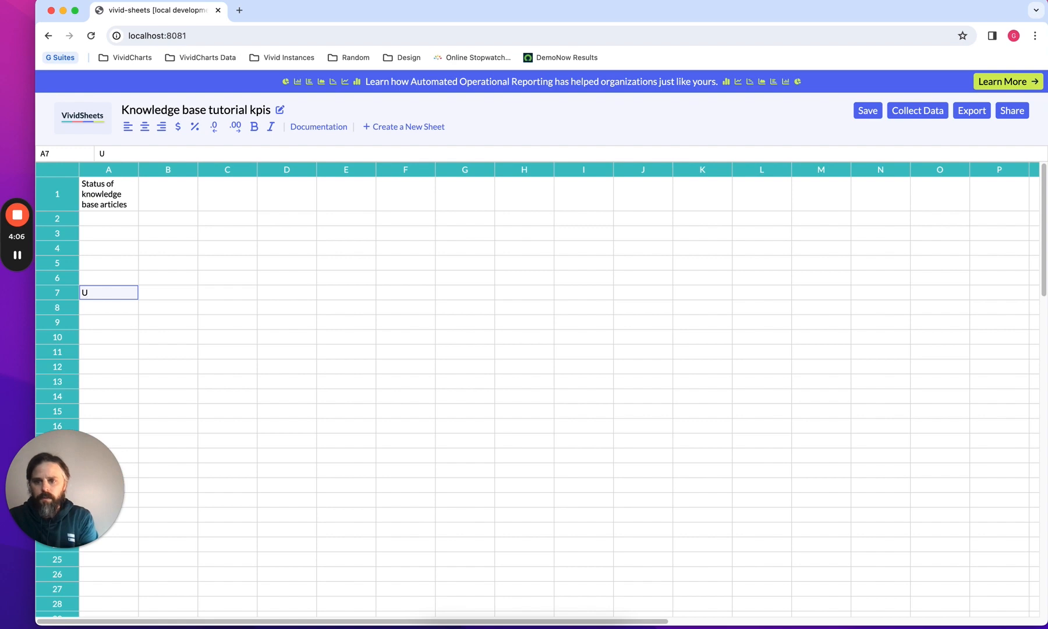
type("sage of ")
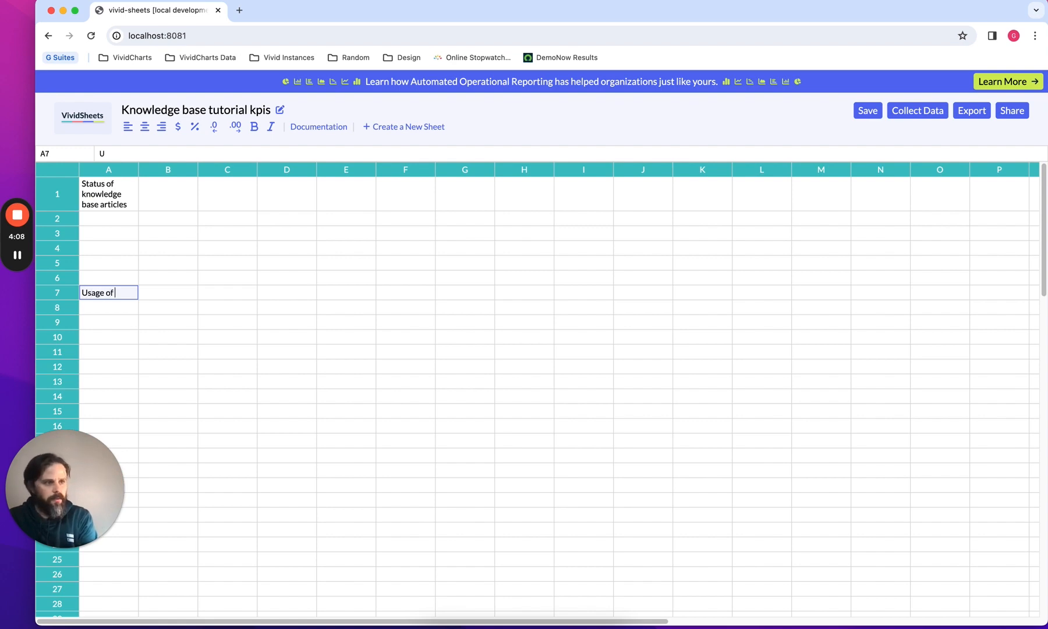
type("articles")
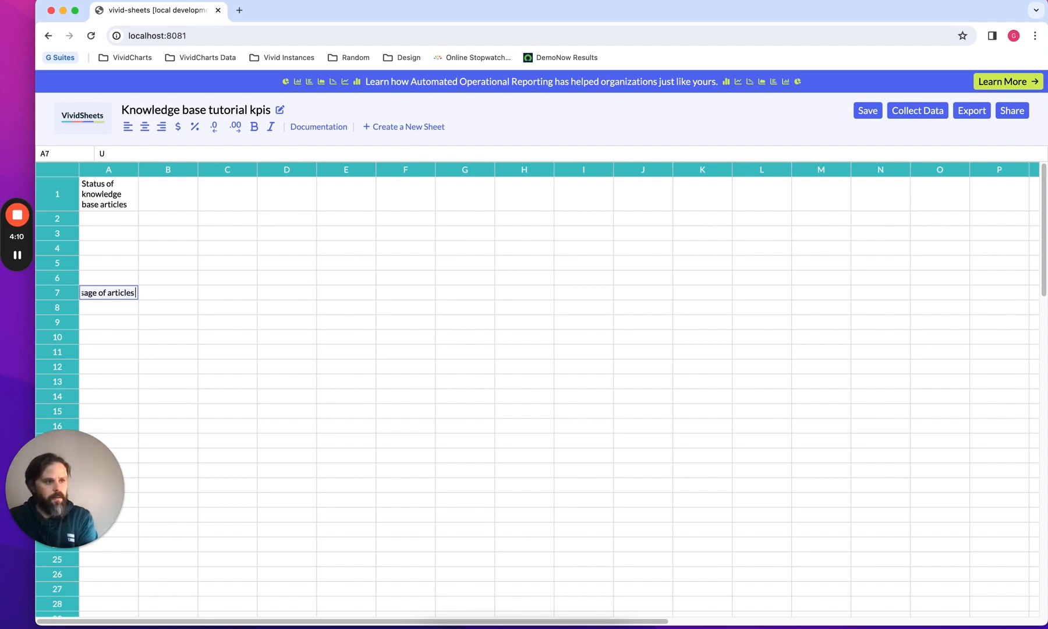
type(" over the pas")
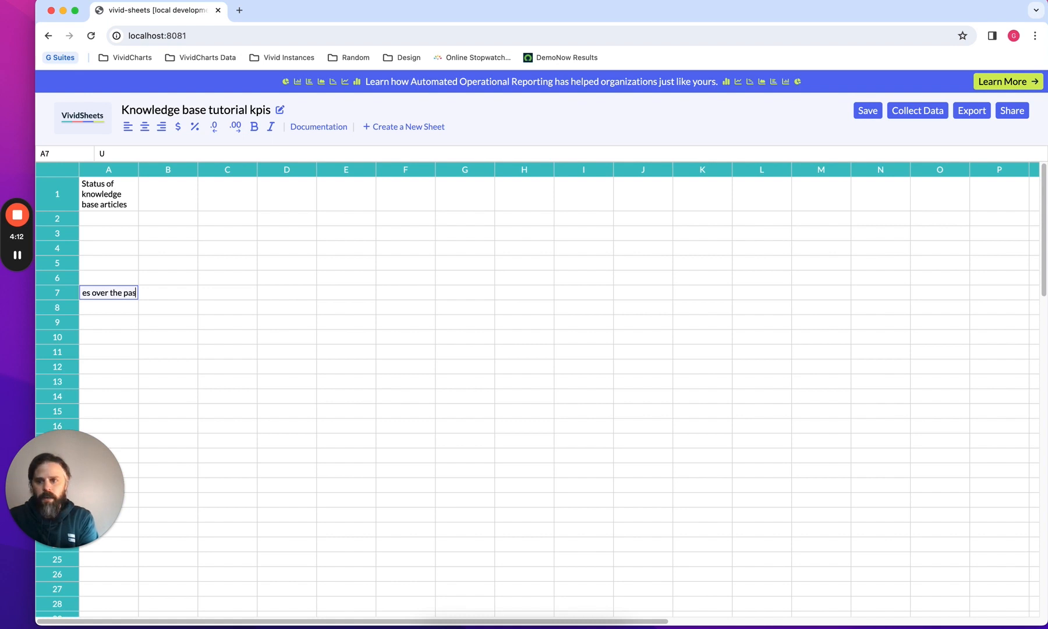
type("t 7 day")
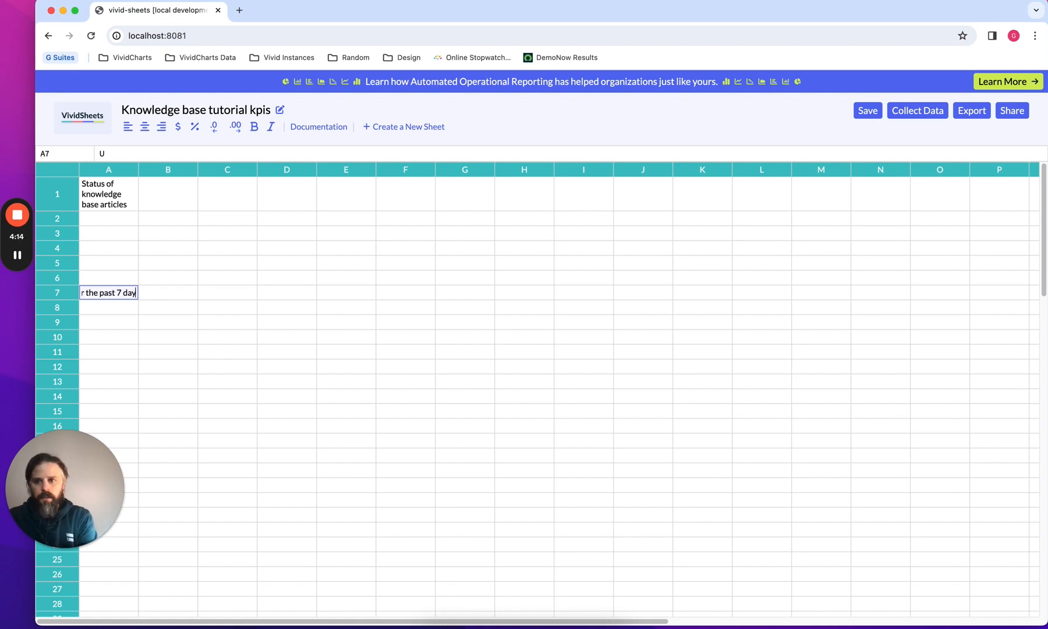
type("s?")
key("Return")
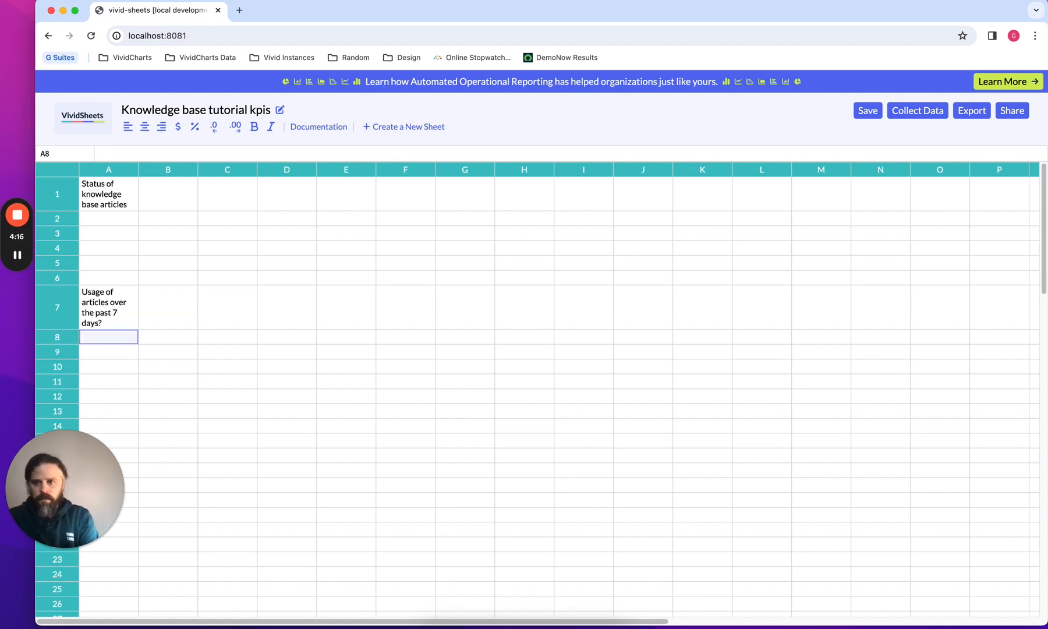
Enter "How often have articles been used with tasks over the past 7 days?" in cell A13
key("Down")
key("Down")
key("Down")
key("Down")
key("Down")
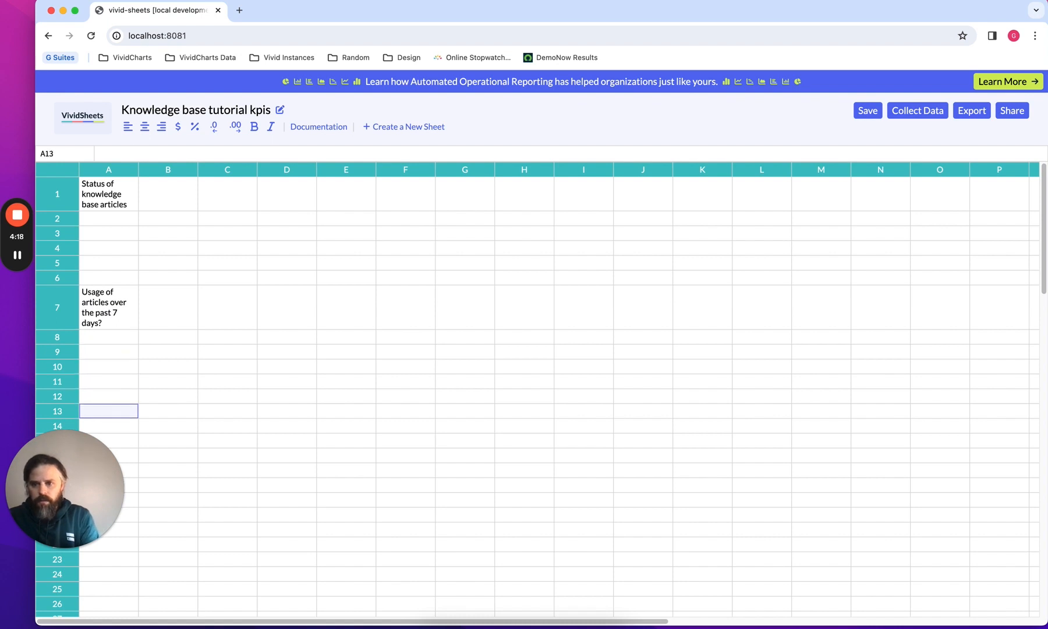
type("How")
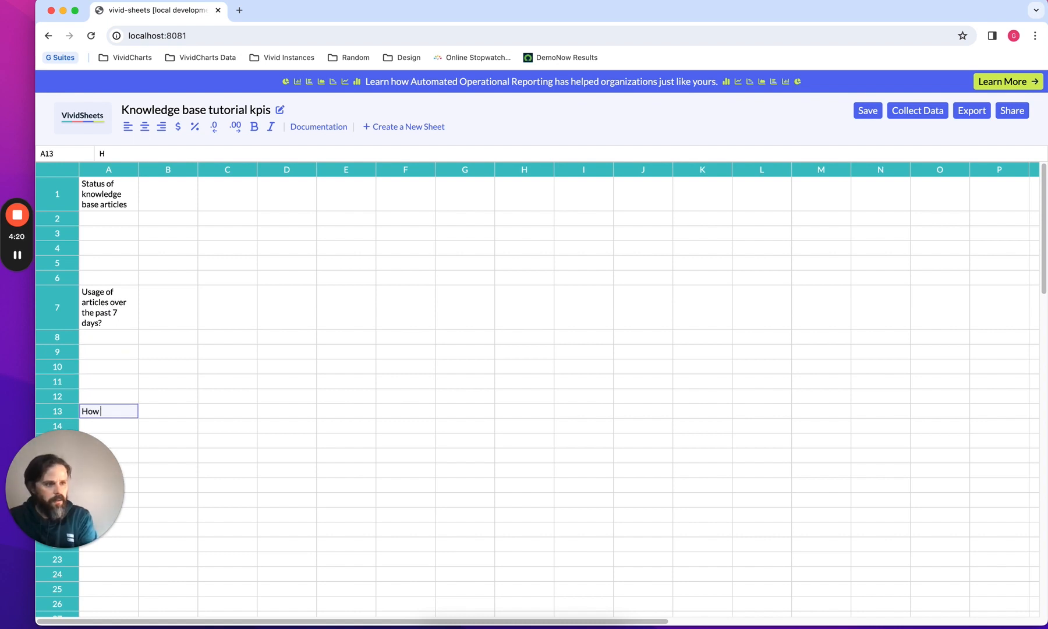
type(" often")
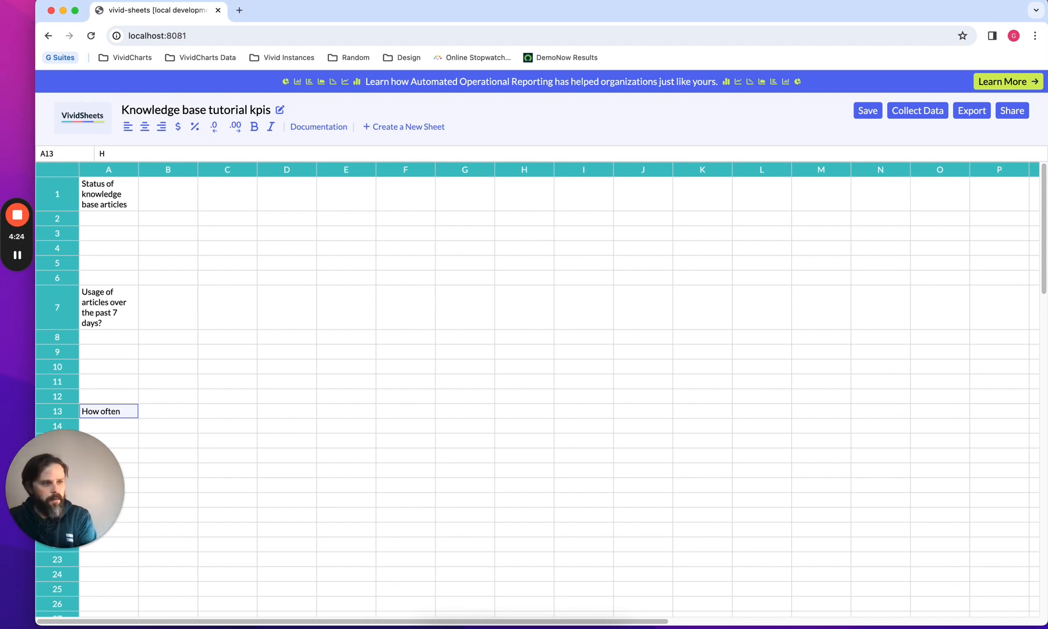
type(" have article")
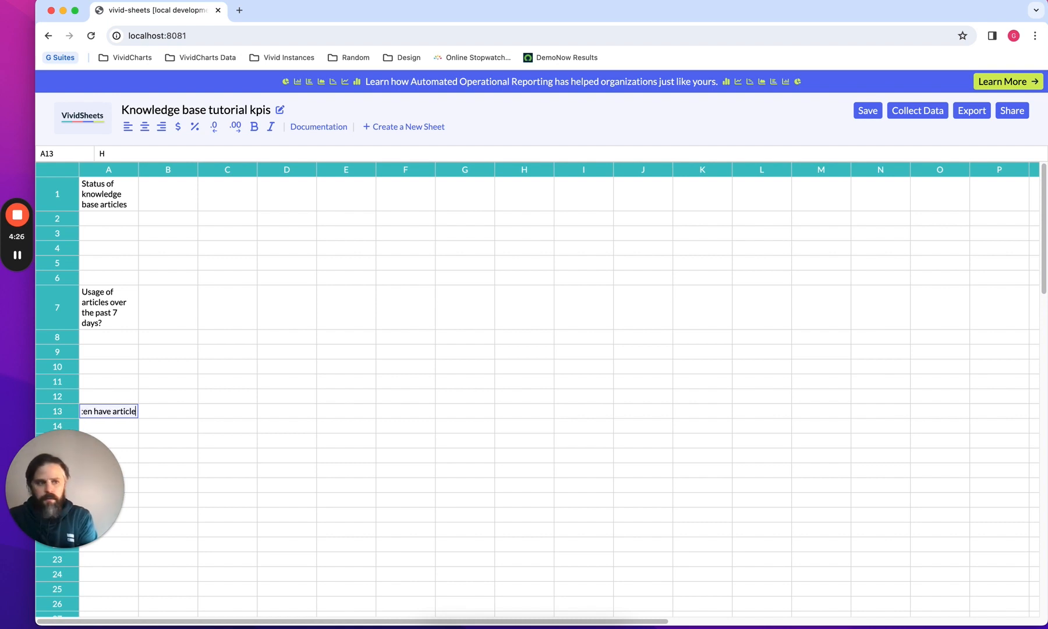
type("s beee")
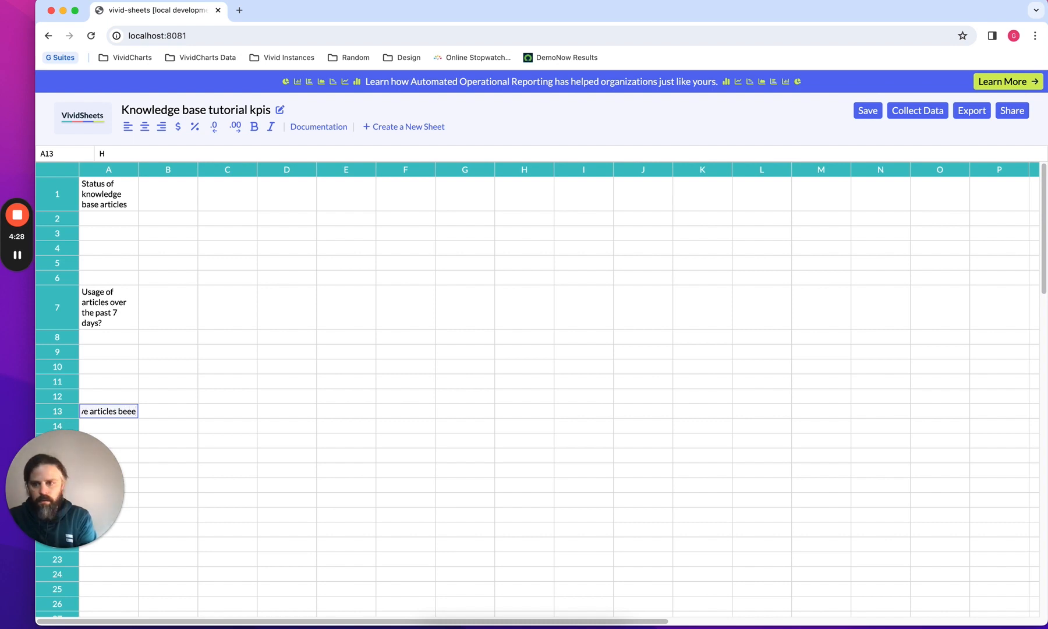
key("BackSpace")
type("n used")
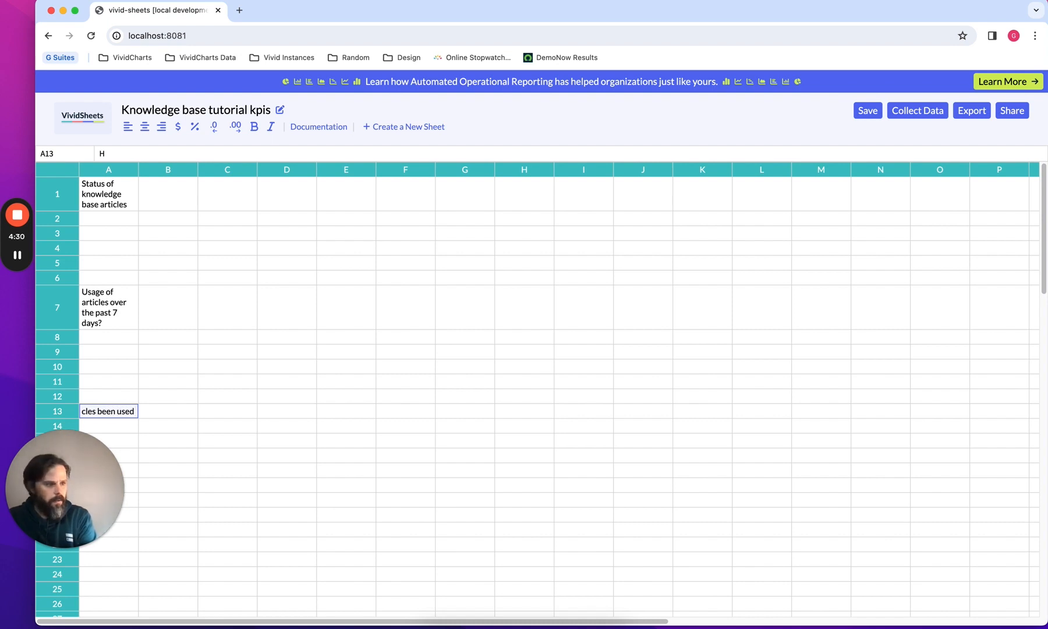
type(" with tasks")
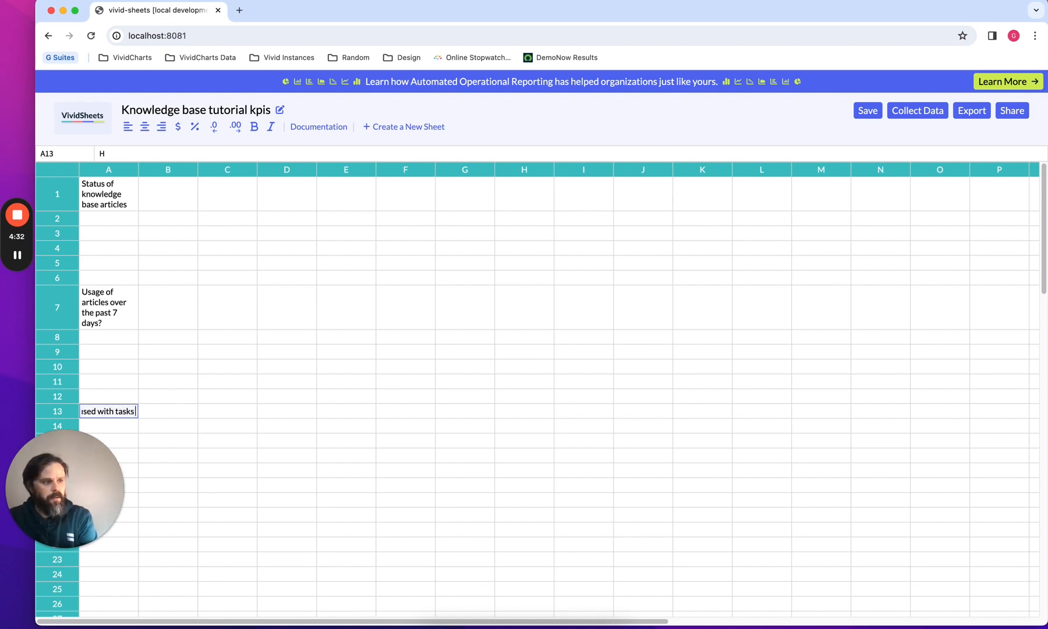
type(" over the past")
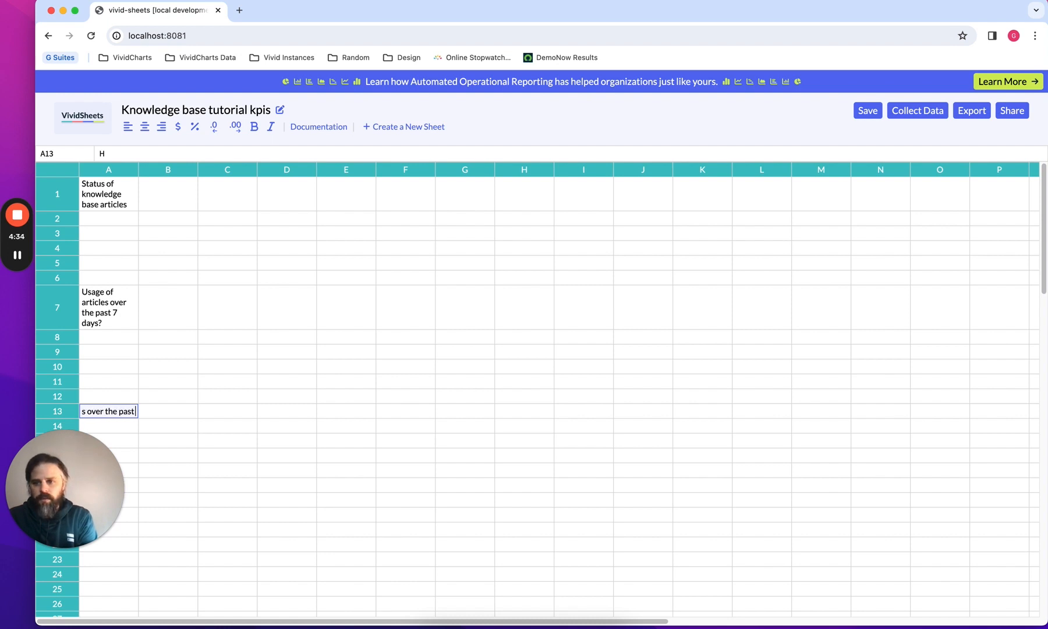
type(" 7 days")
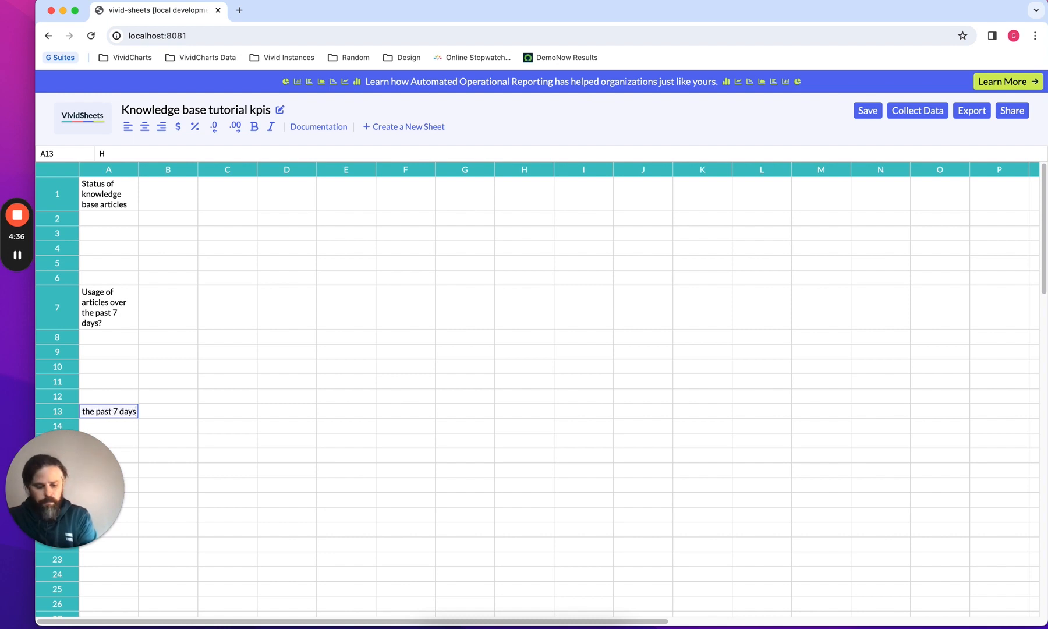
type("?")
key("Return")
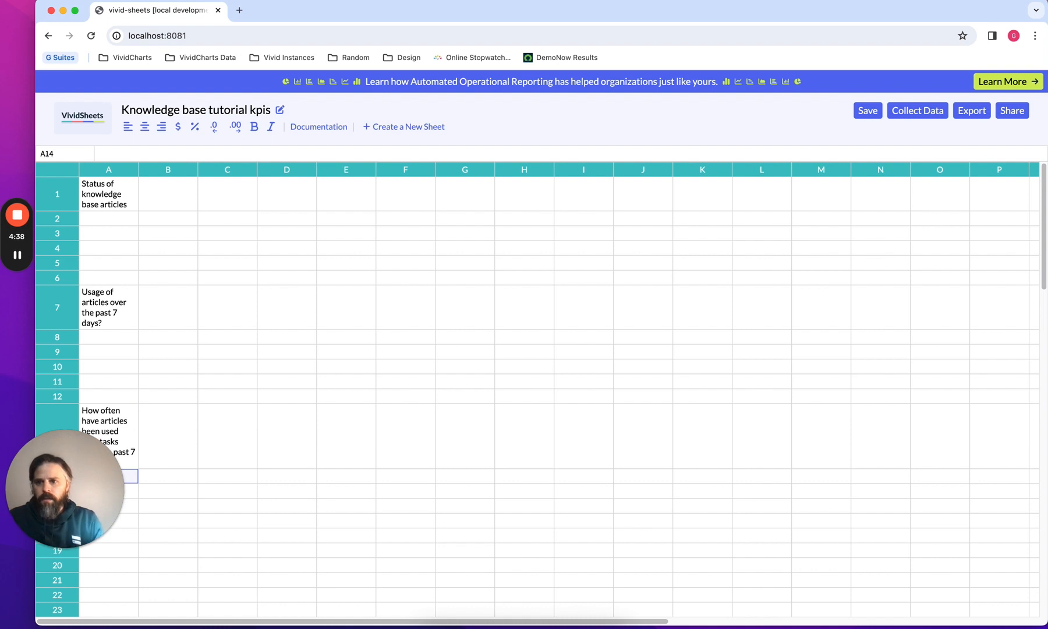
Enter "How many published articles are in the knowledge base." in cell A2
left_click(124, 220)
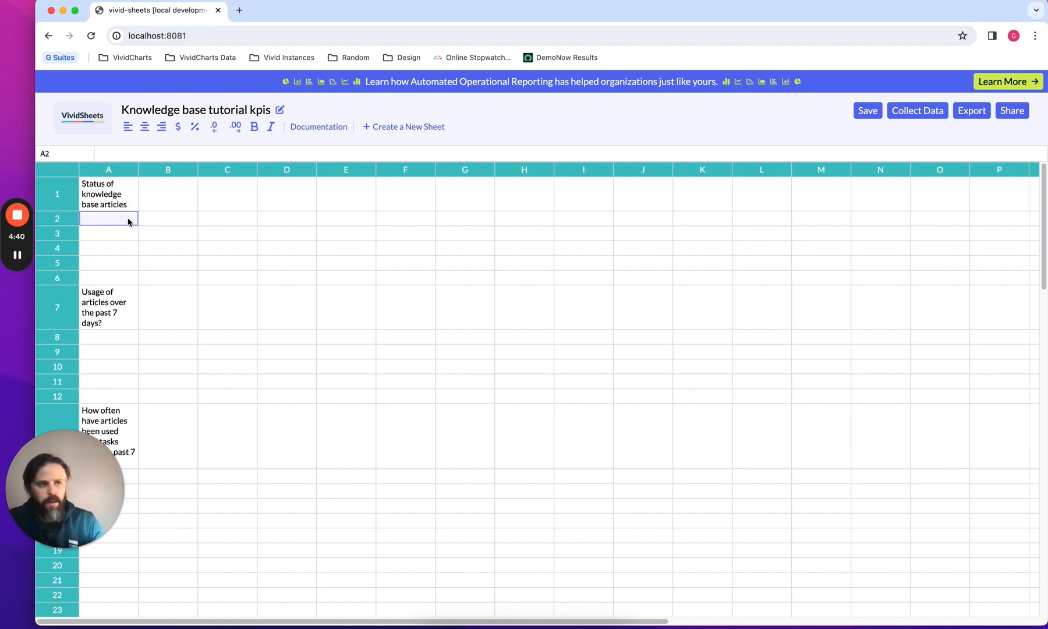
type("How ")
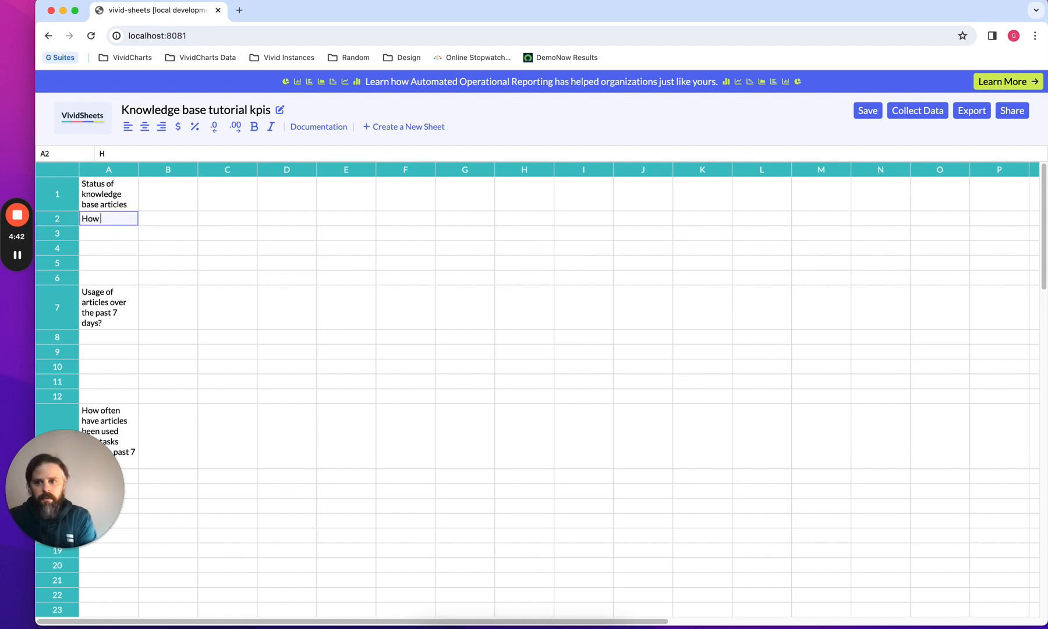
type("many publishe")
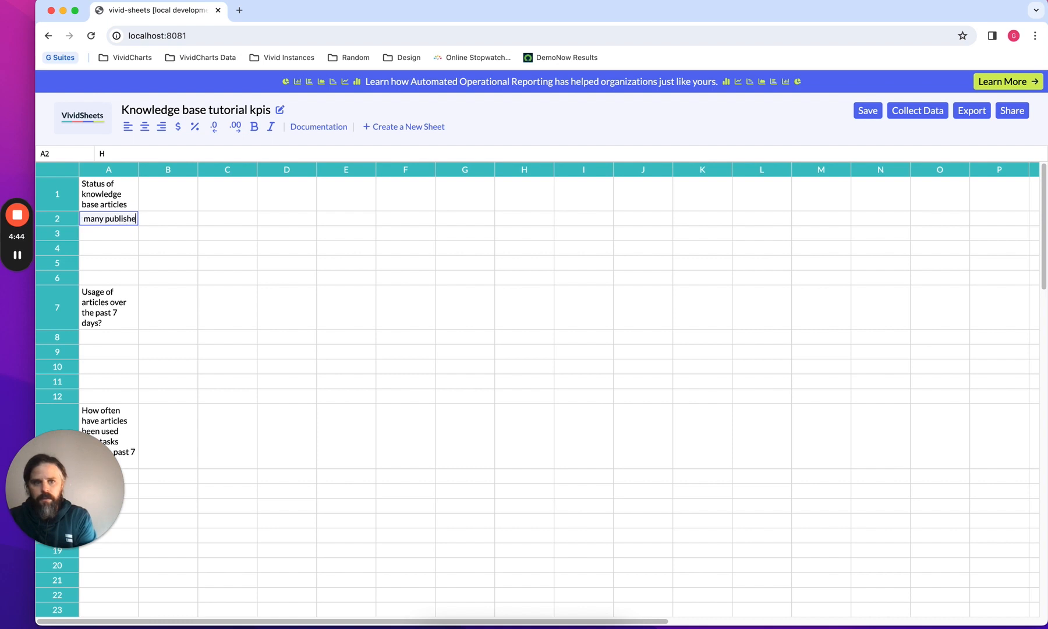
type("d articles a")
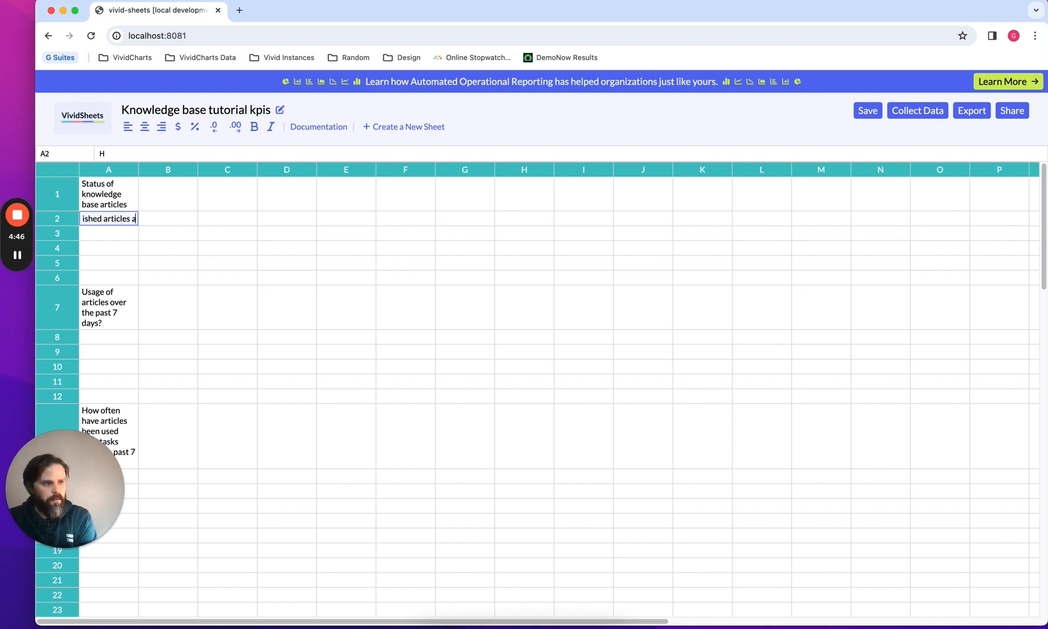
type("re in the know")
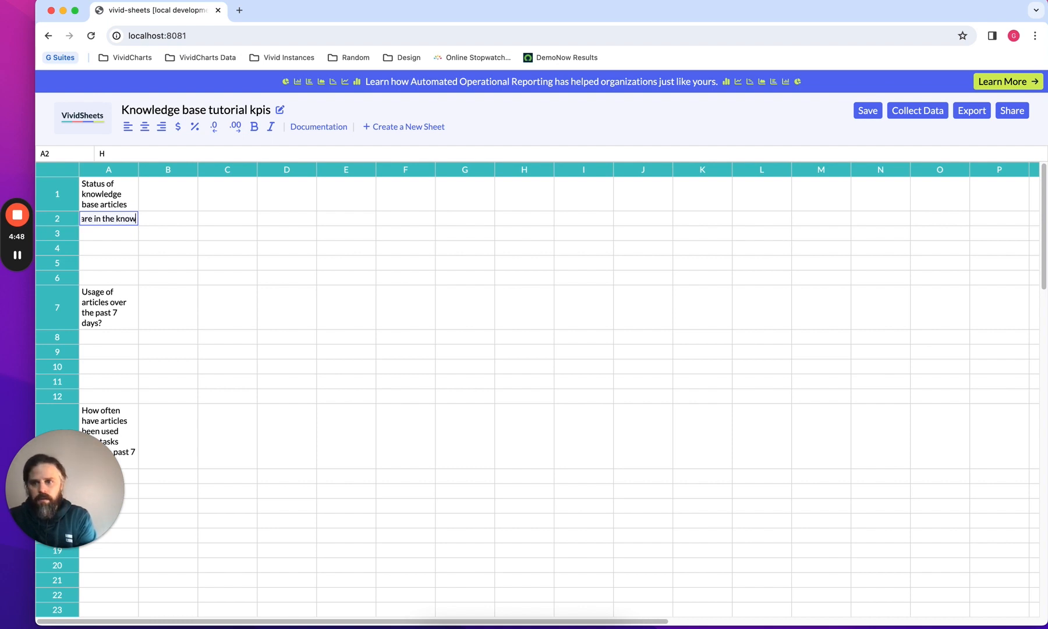
type("ledge base")
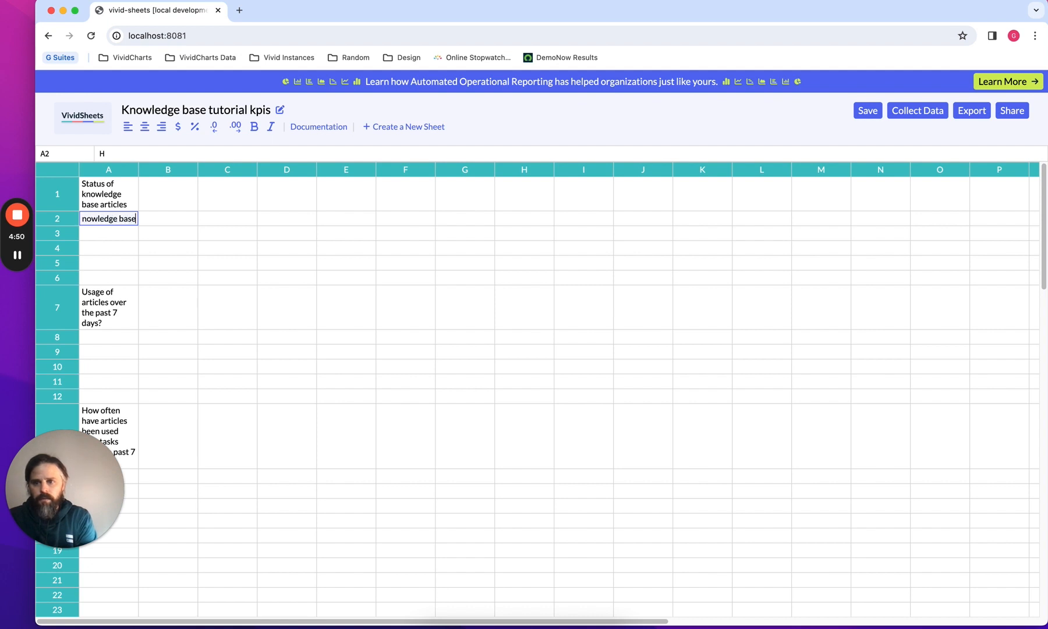
type(".")
key("Tab")
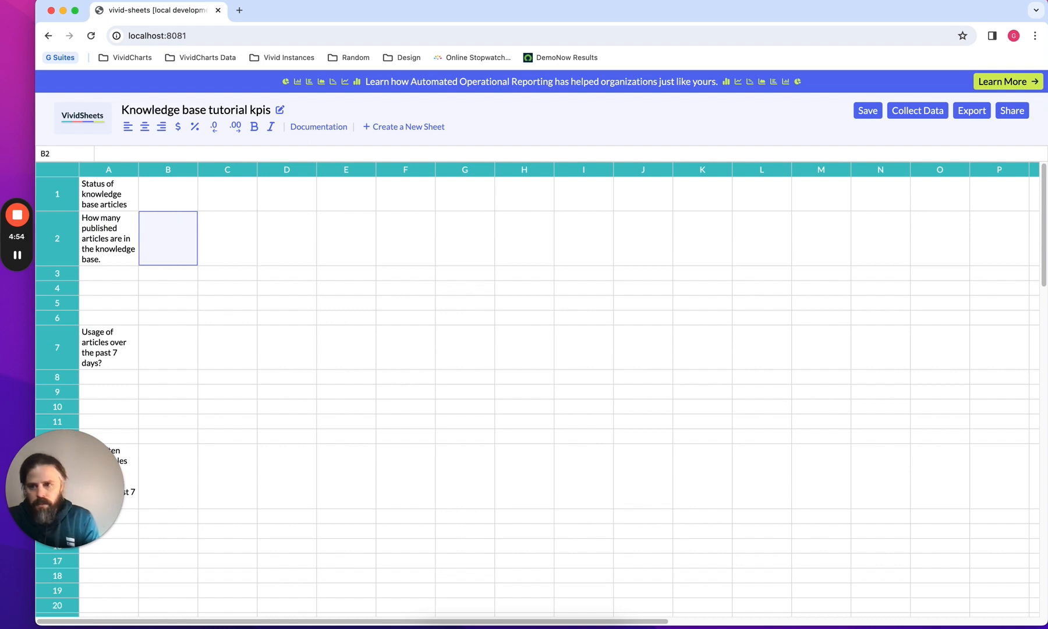
Review the question headings entered under each section in rows 2, 8 and 14
type("Fixe")
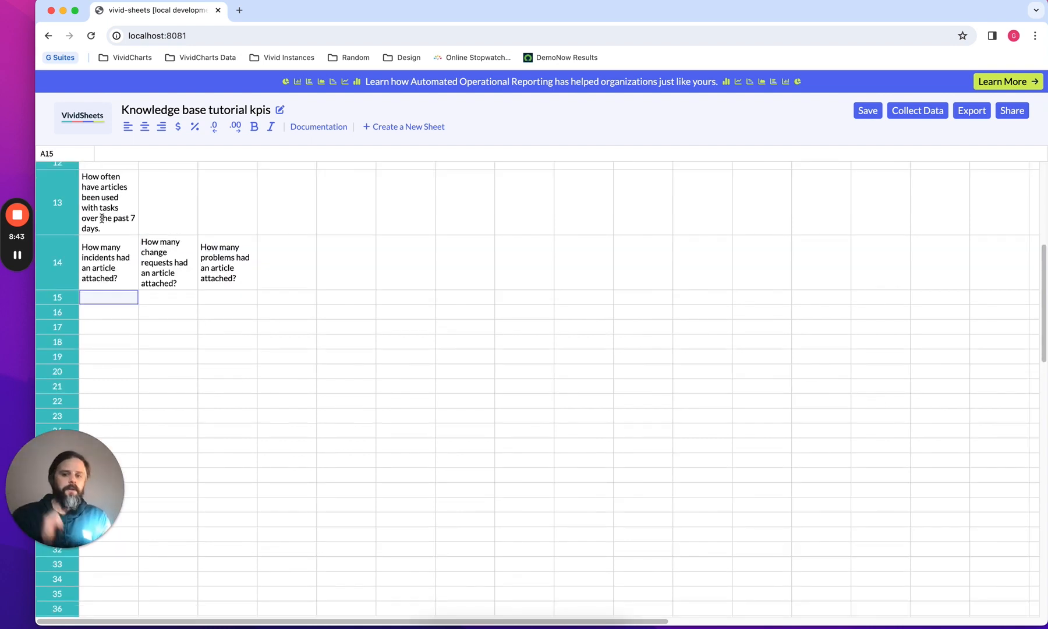
left_click(101, 218)
key("Up")
key("Up")
key("Up")
key("Up")
key("Up")
key("Up")
key("Up")
key("Up")
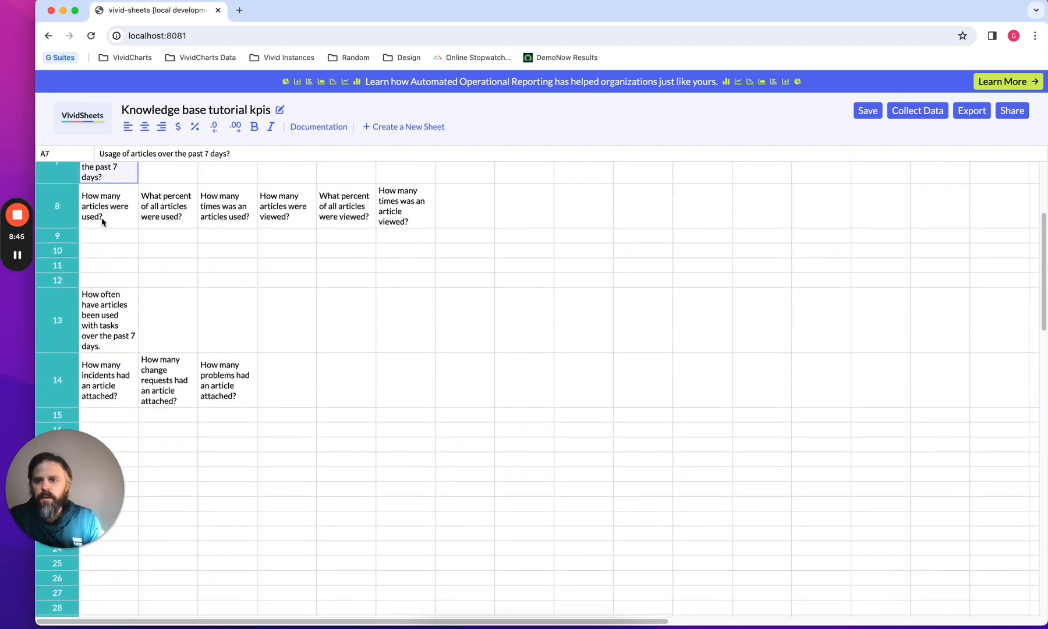
key("Up")
key("Up")
key("Up")
key("Up")
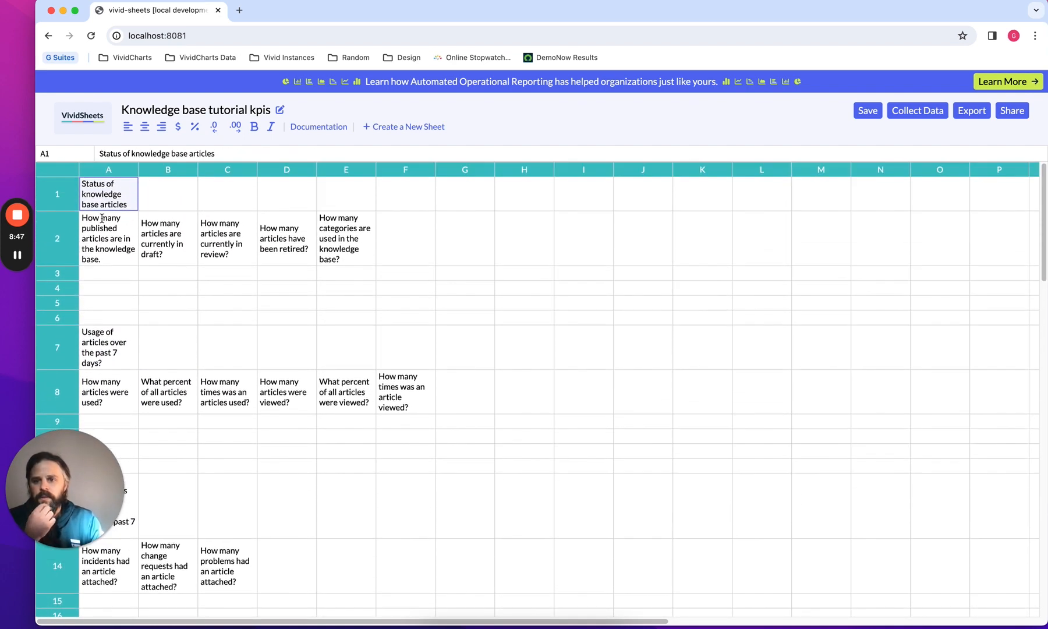
left_click(102, 220)
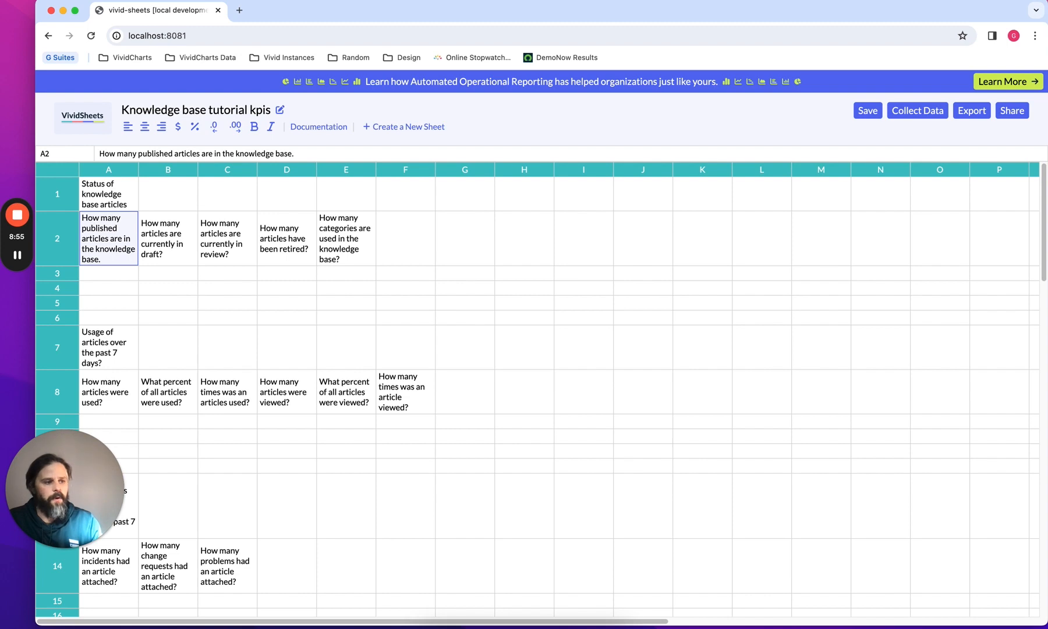
left_click(563, 252)
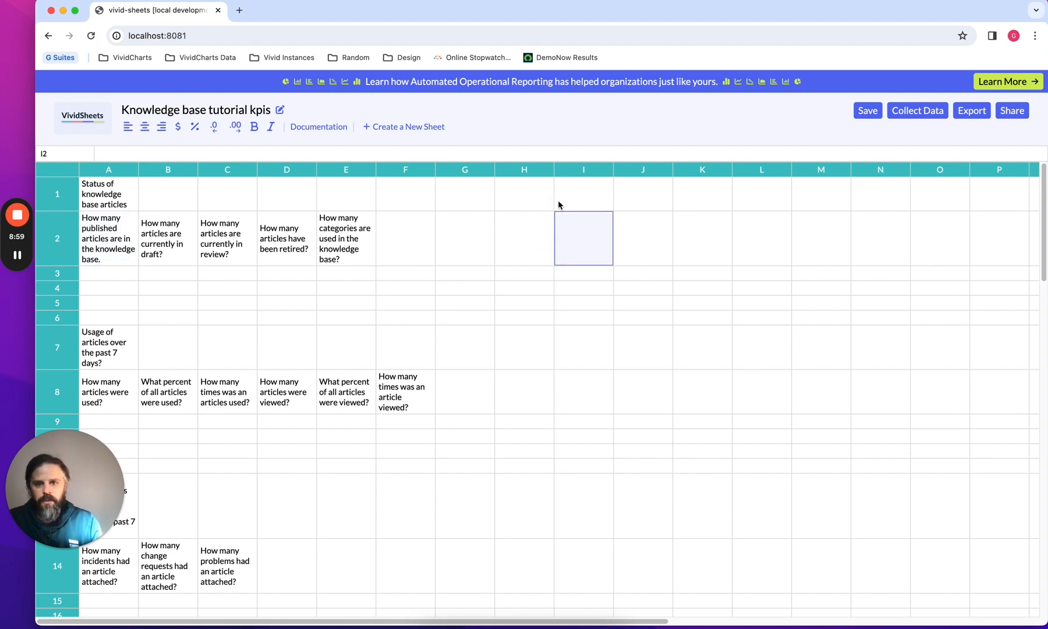
left_click(641, 203)
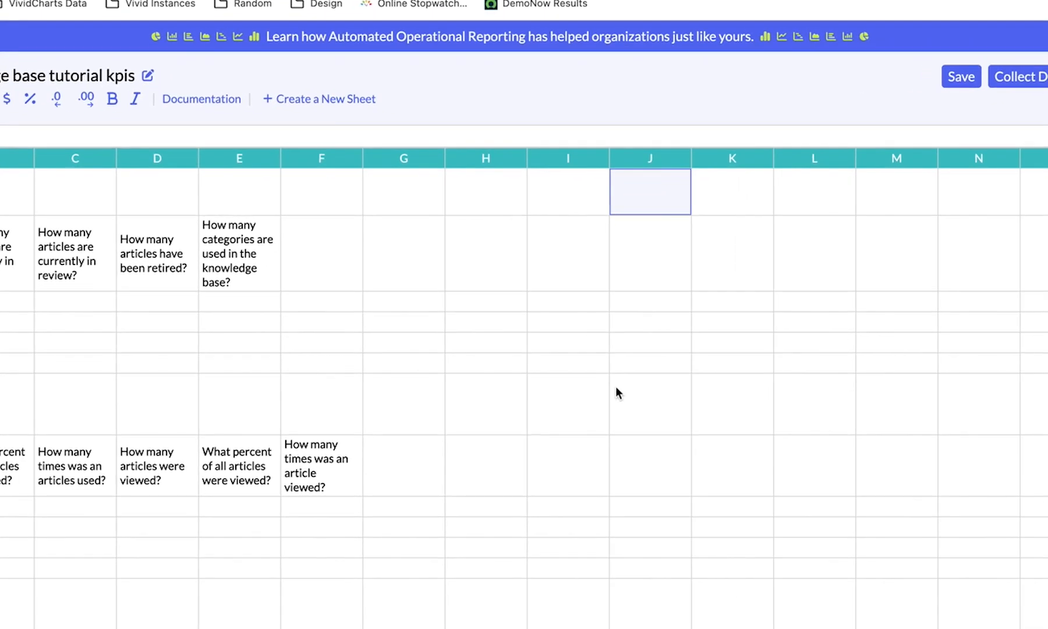
type("ta")
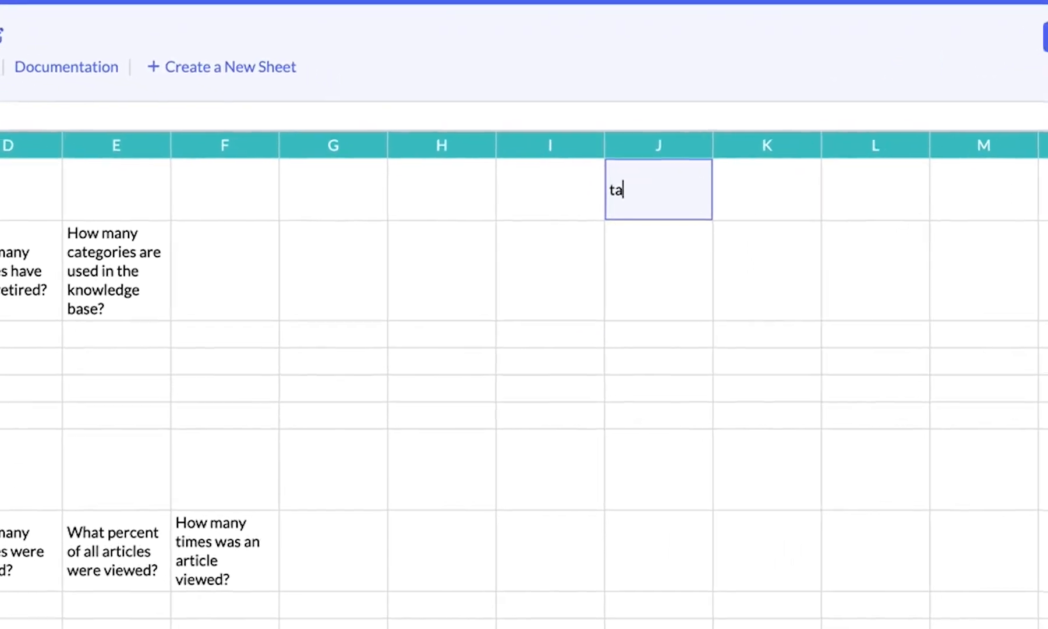
type("bles")
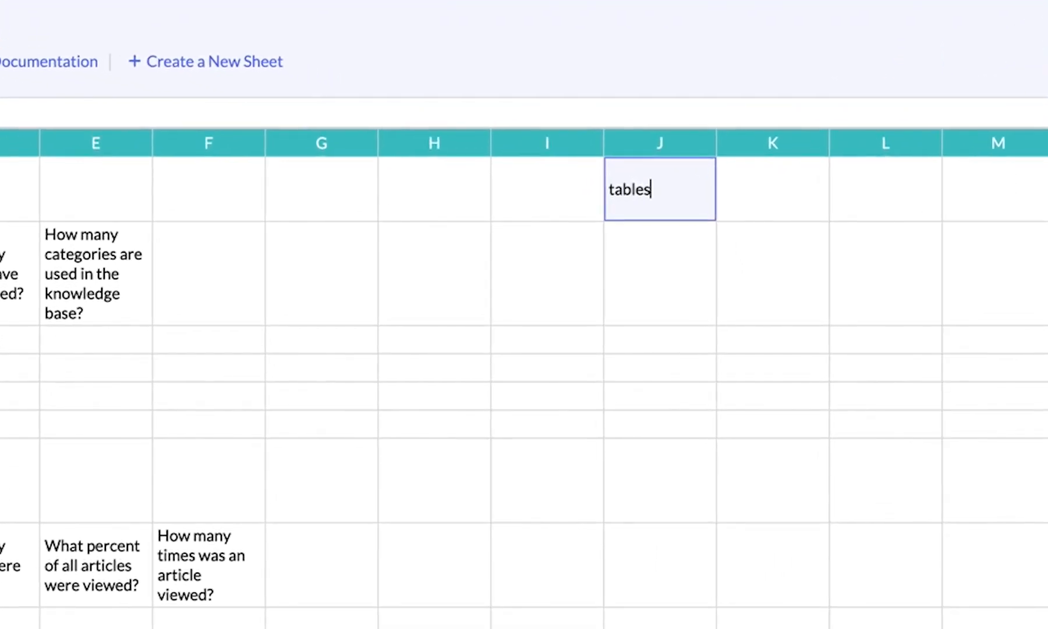
key("Return")
key("Up")
key("Right")
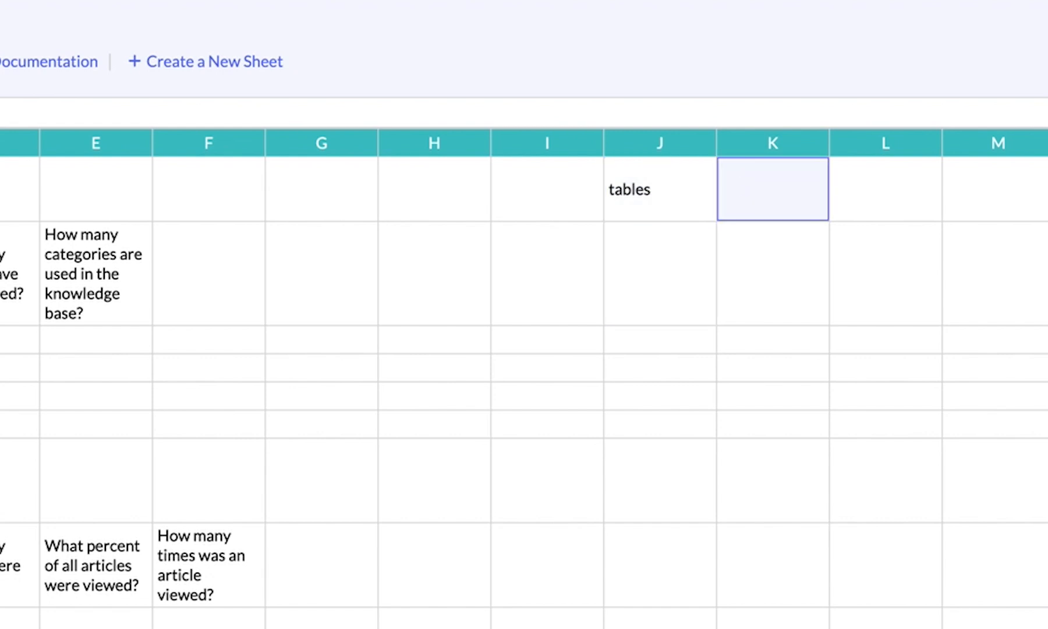
key("Left")
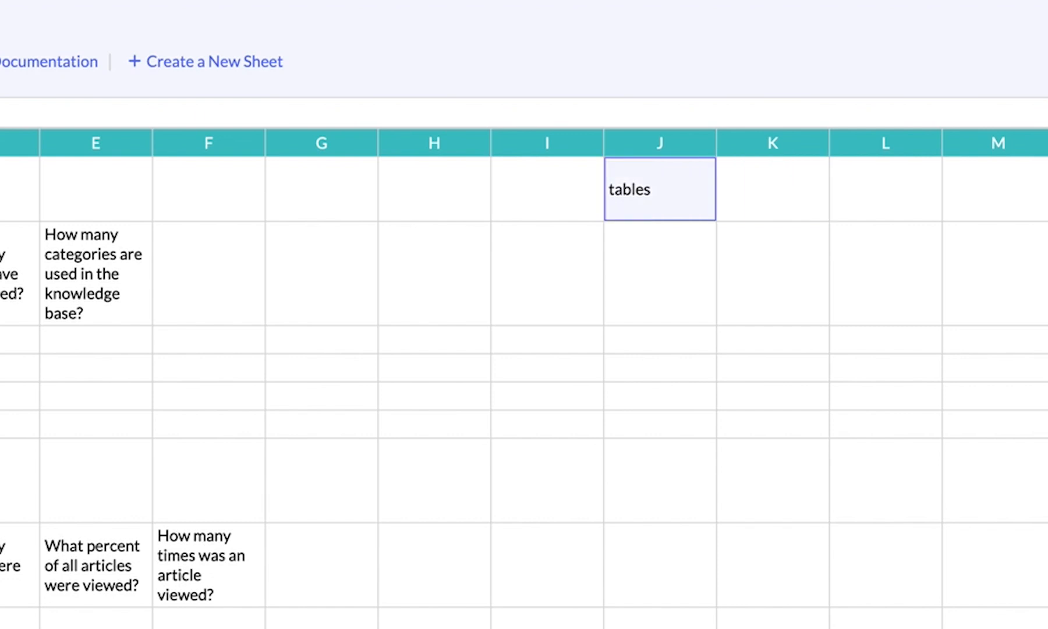
key("Return")
key("ctrl+a")
key("BackSpace")
key("Return")
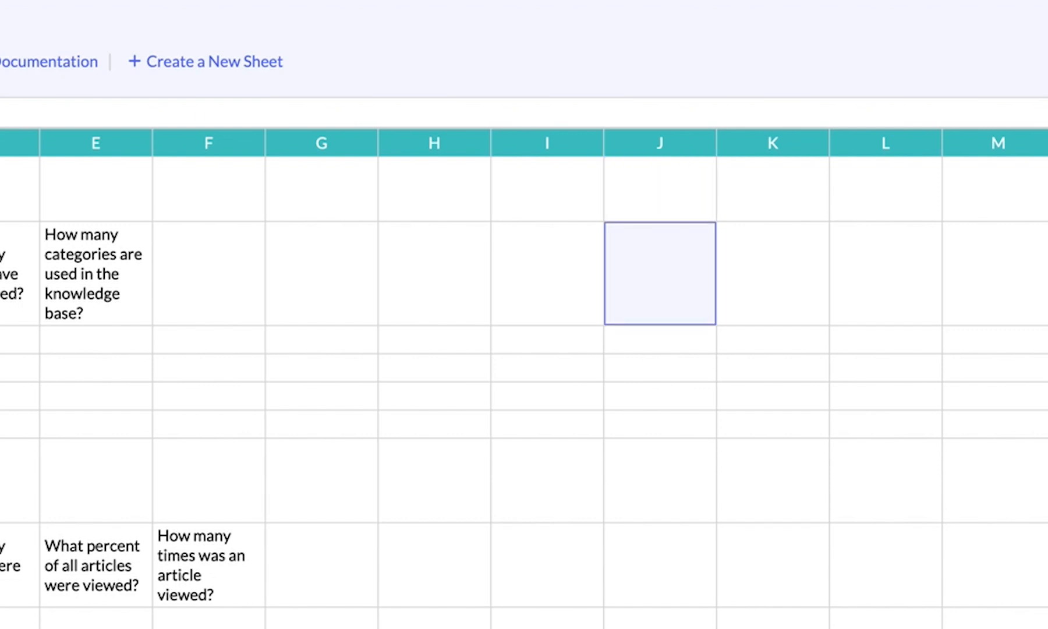
Enter the label "tables" in cell I1
left_click(543, 217)
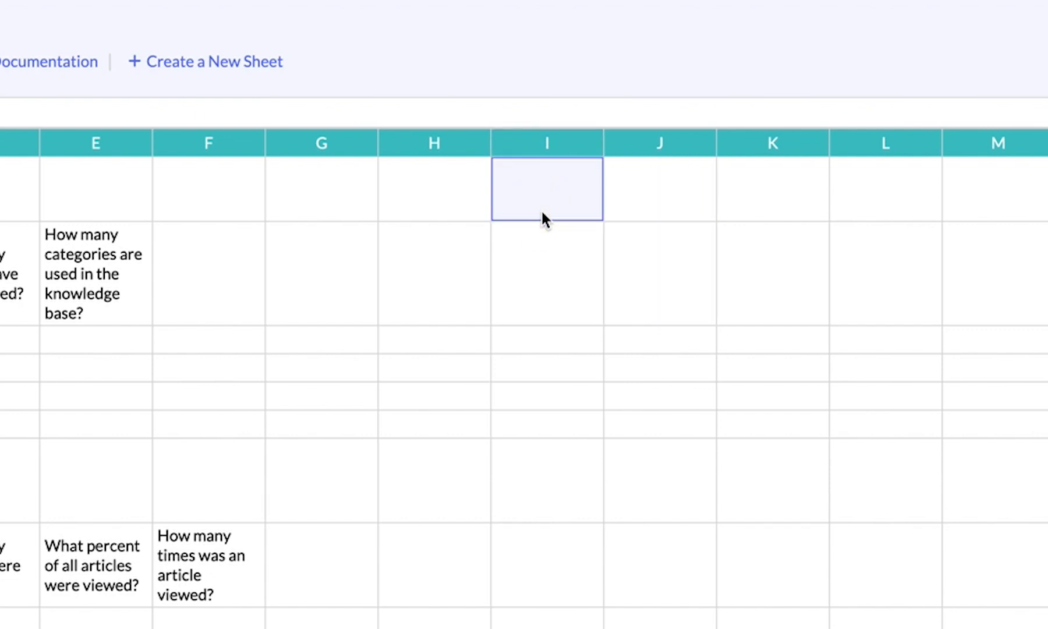
key("Return")
type("tables")
key("Return")
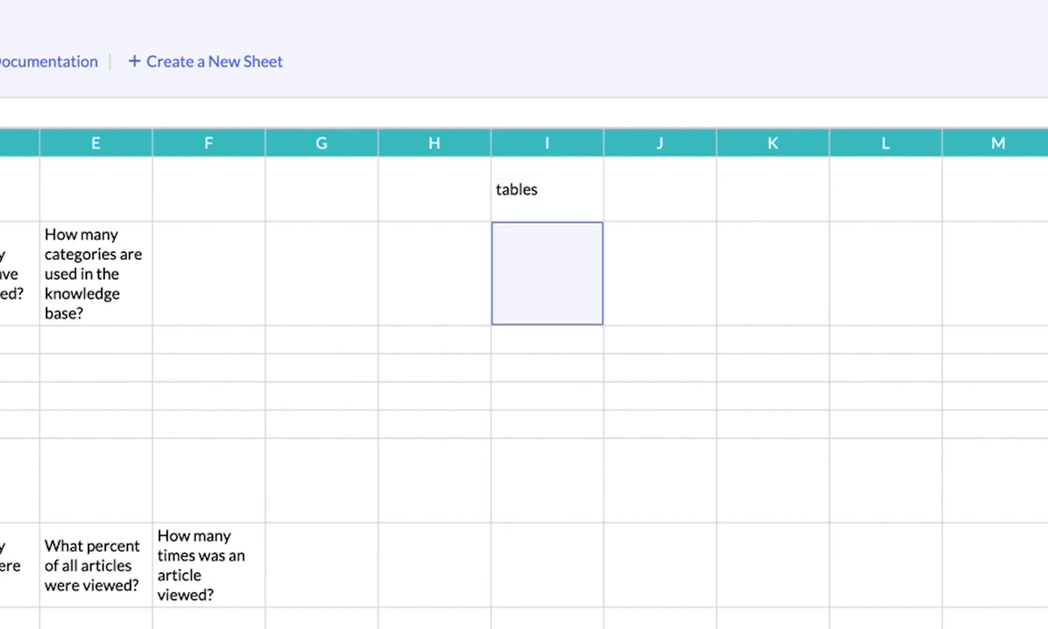
List the table names kb_use, m2m_kb_task and kb_knowledge in cells J1 to J3
key("Up")
key("Right")
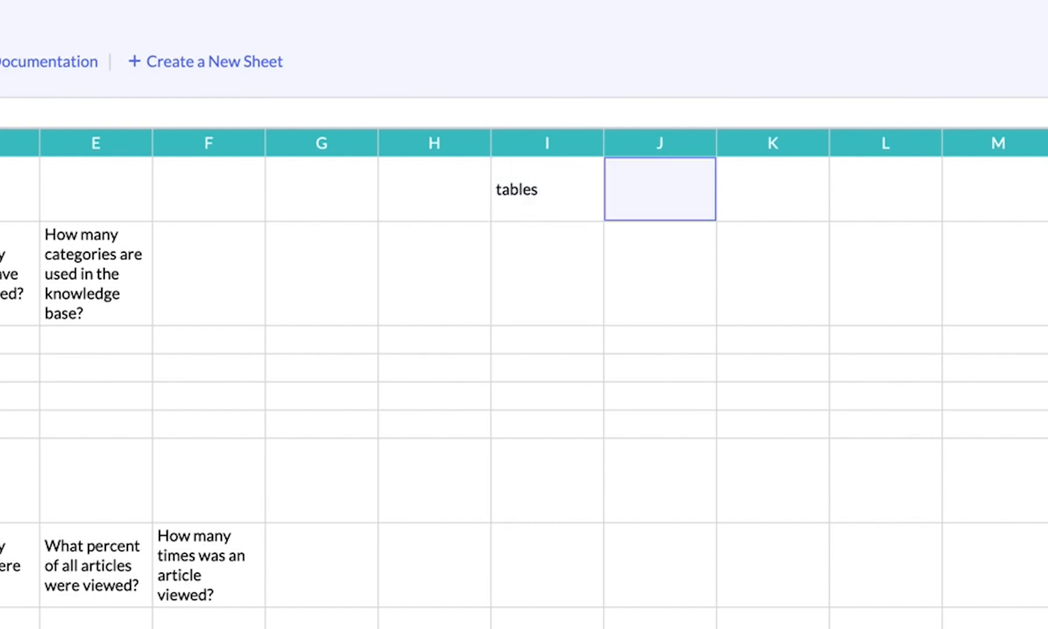
type("kb_use")
key("Return")
type("m")
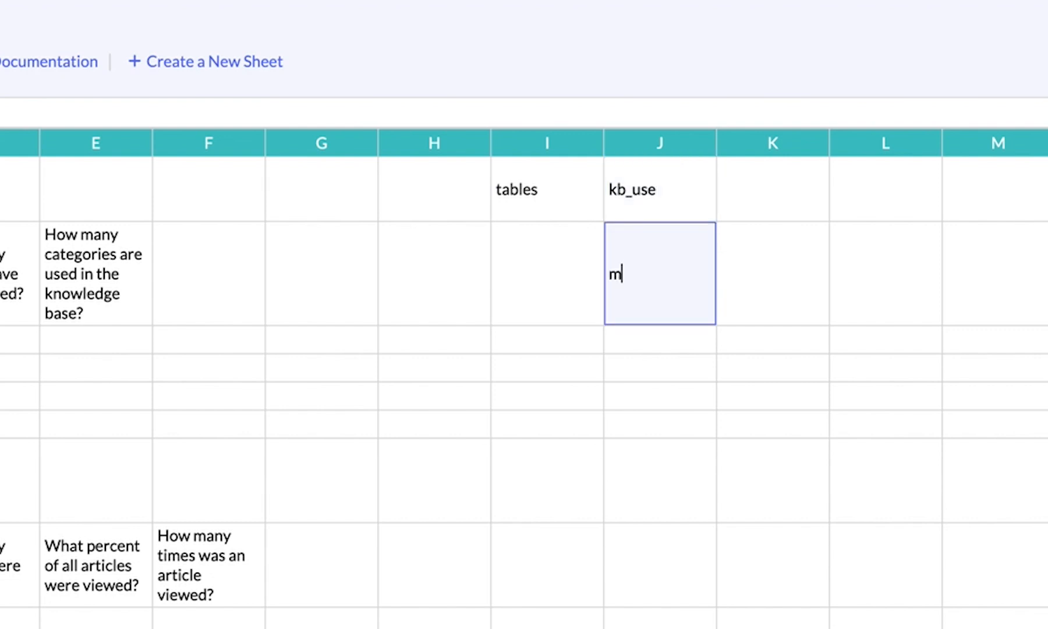
type("2m_kb_task")
key("Return")
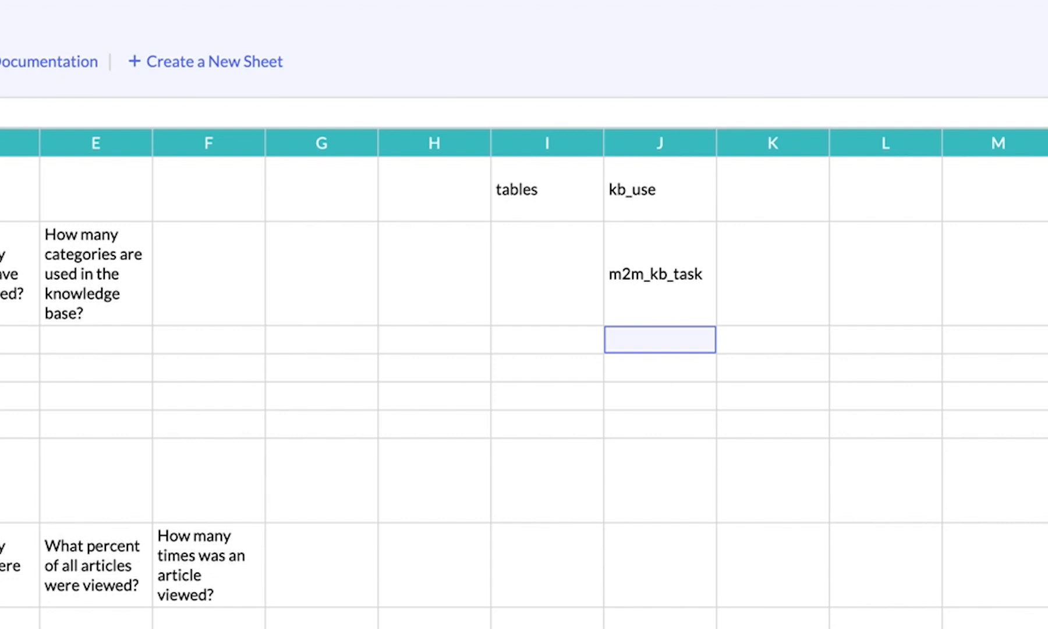
type("kb_knowledge")
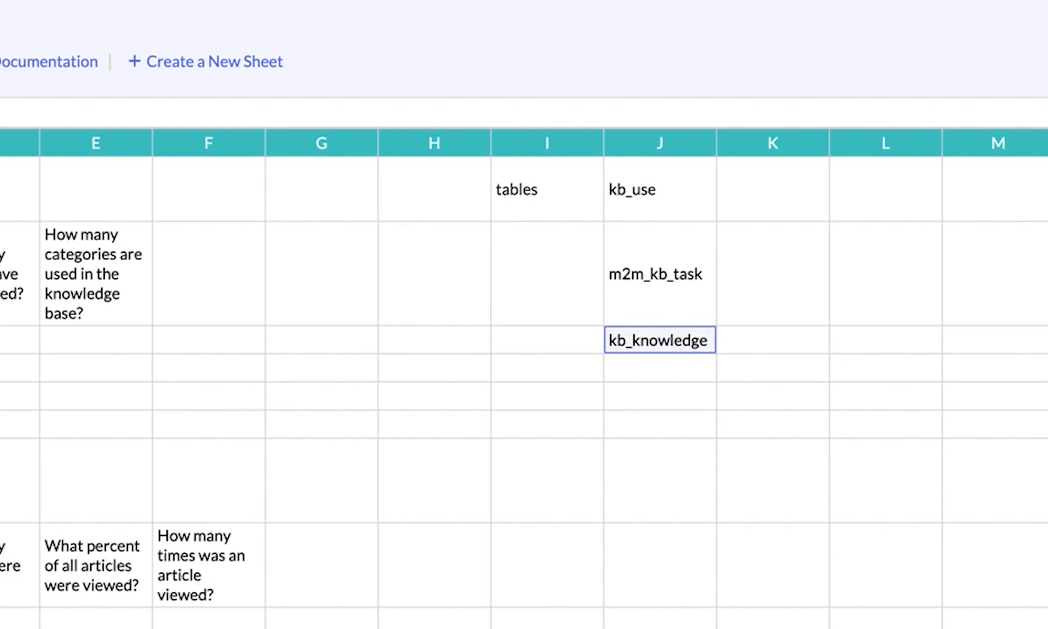
key("Return")
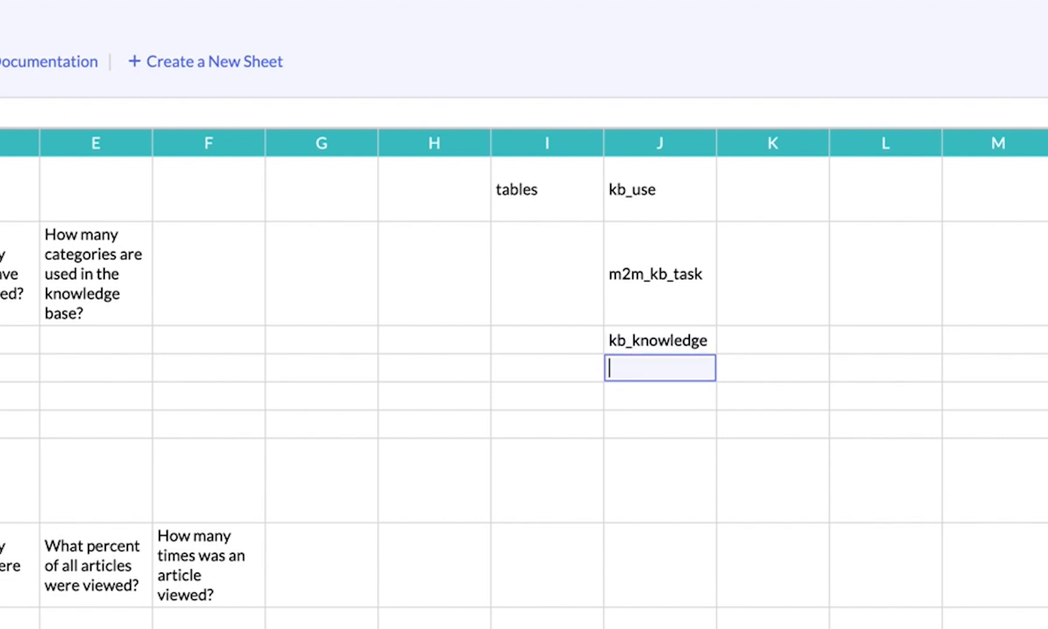
Enter the label "Query Parameters" in cell I5
key("Return")
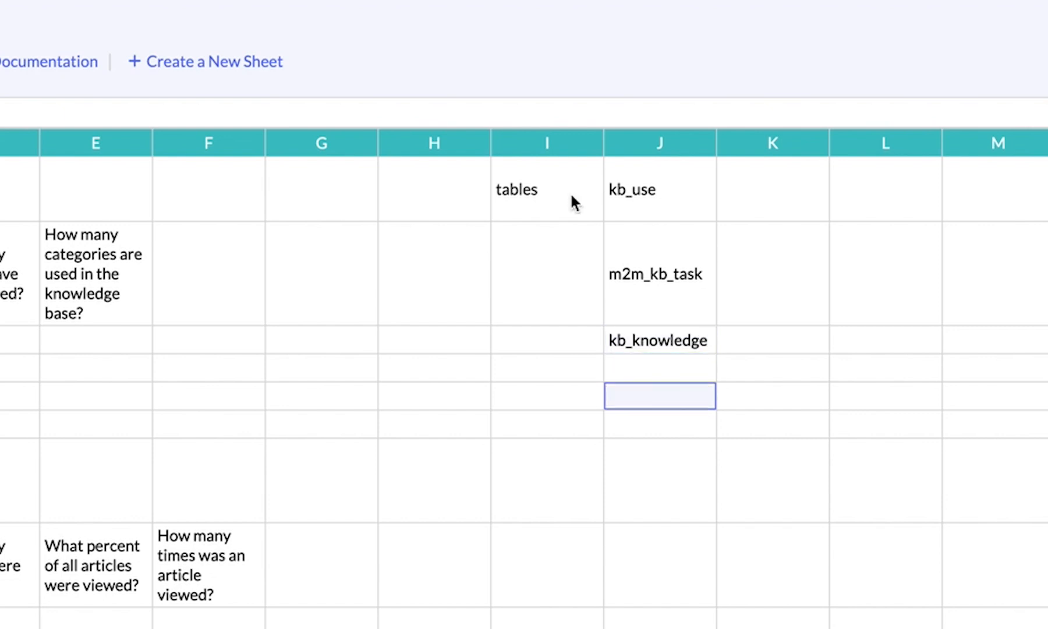
left_click(539, 393)
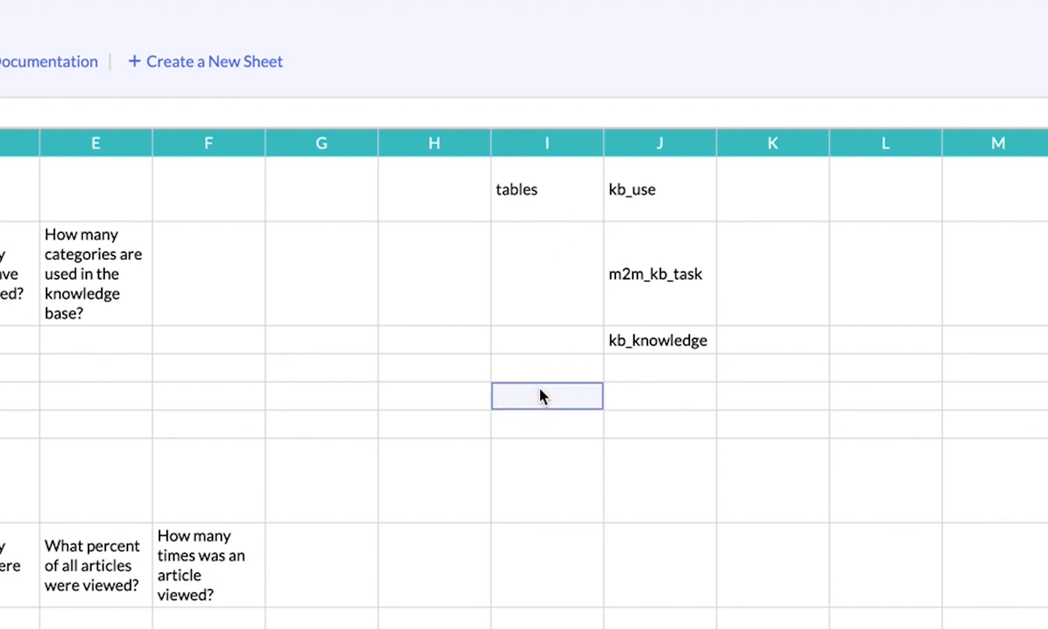
type("Query Parameters")
key("Return")
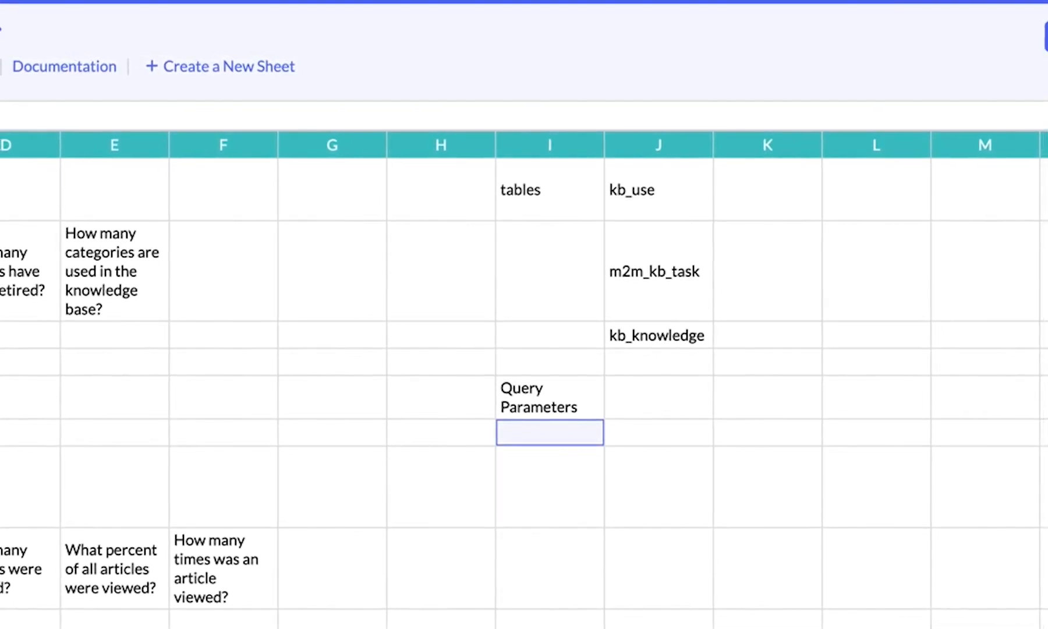
Enter "create on last 7 days" in cell I6 beneath Query Parameters
left_click(658, 431)
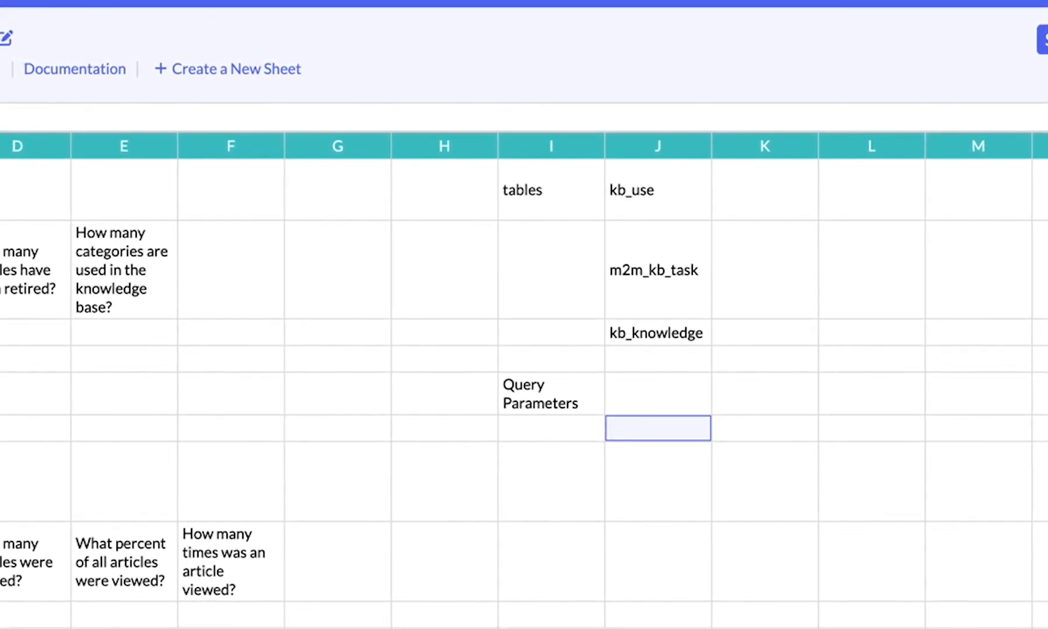
left_click(551, 429)
left_click(658, 428)
left_click(551, 426)
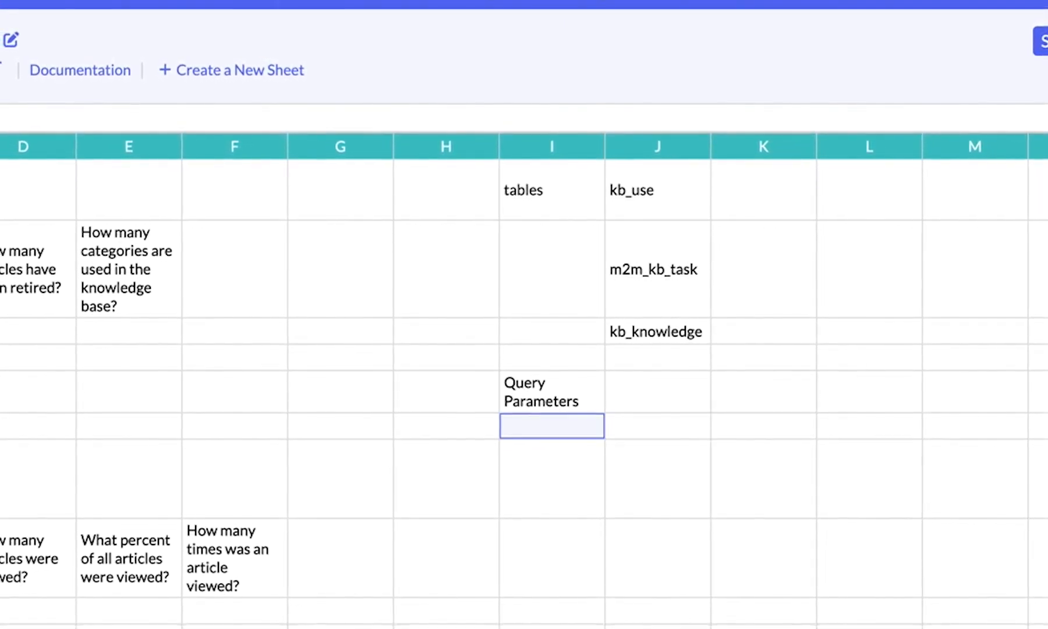
type("create on l")
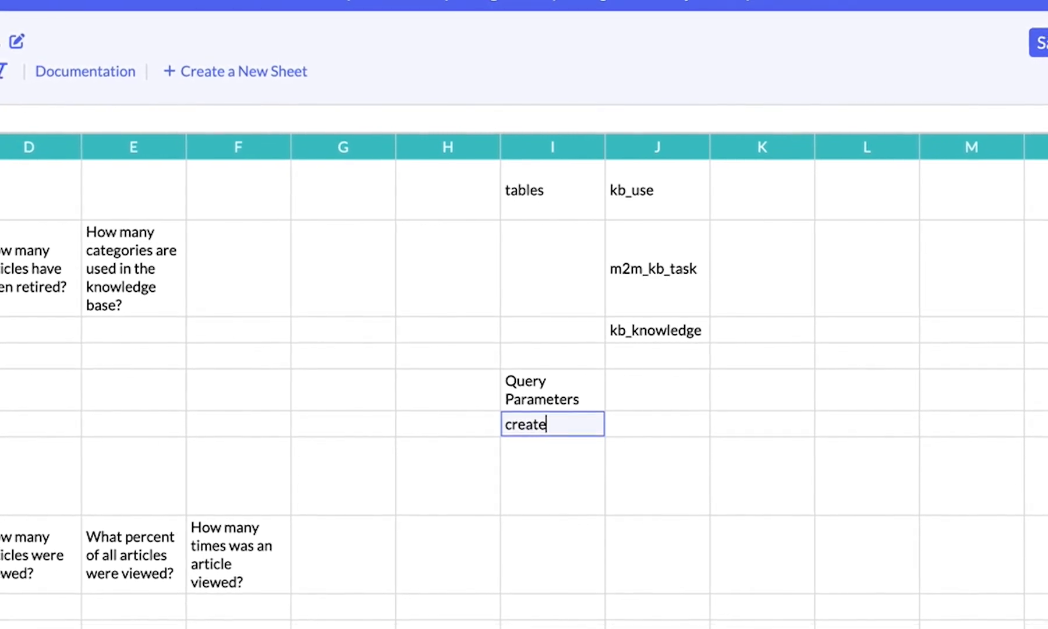
type("ast 7 days")
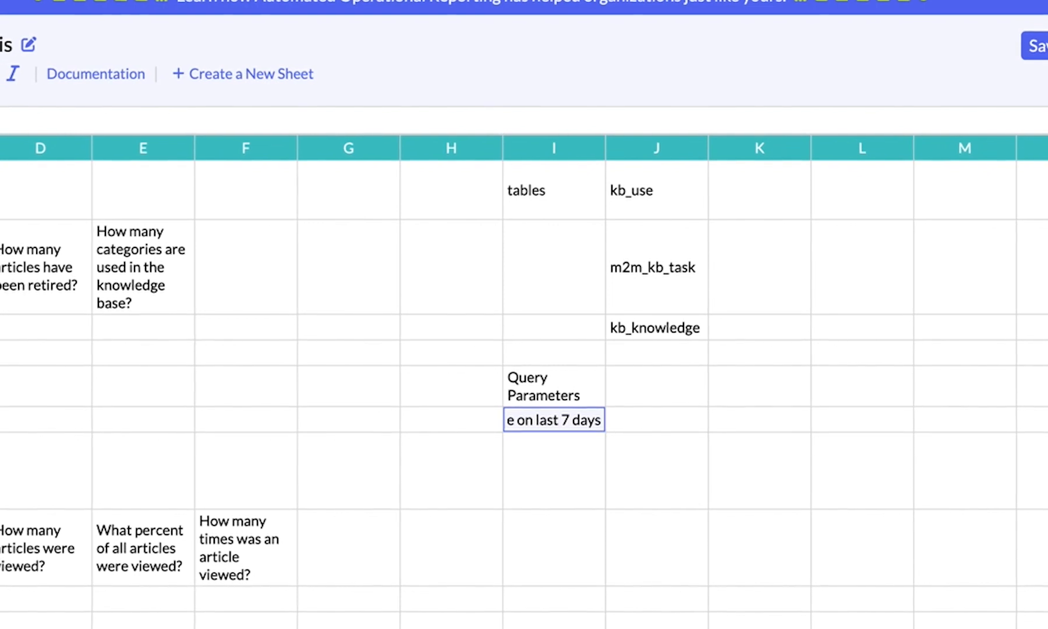
key("Return")
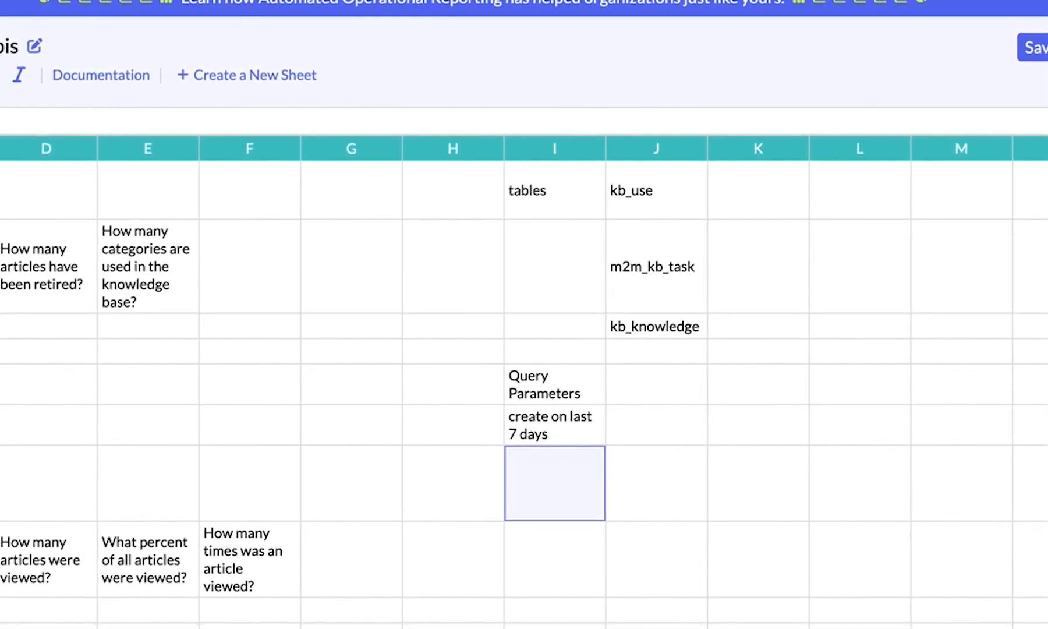
Retype cell I6 as "created on last 7 days"
key("Up")
key("Return")
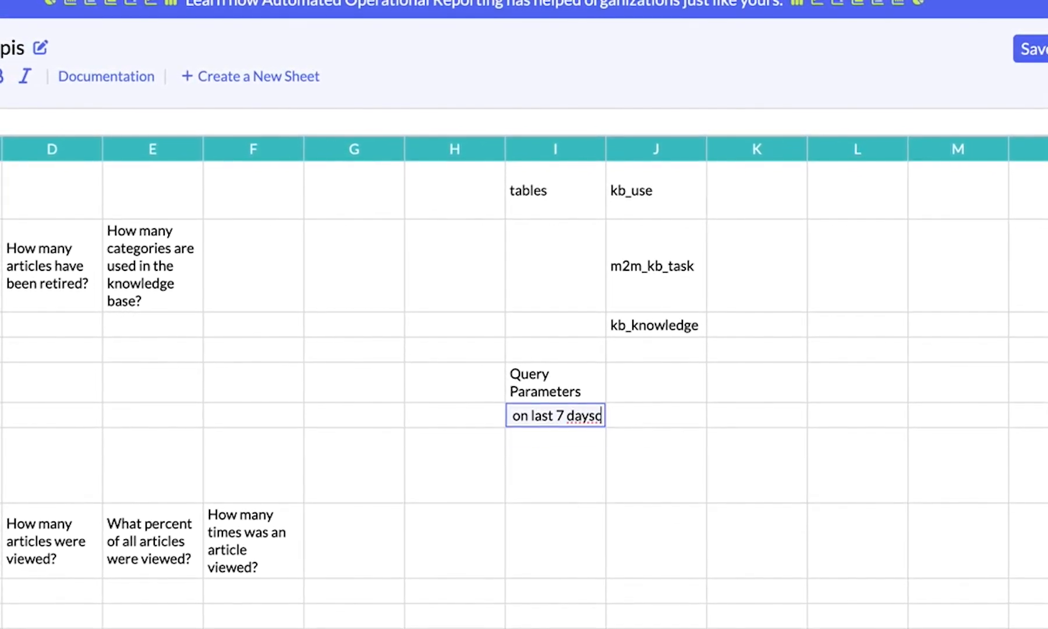
type("cre")
key("ctrl+a")
key("BackSpace")
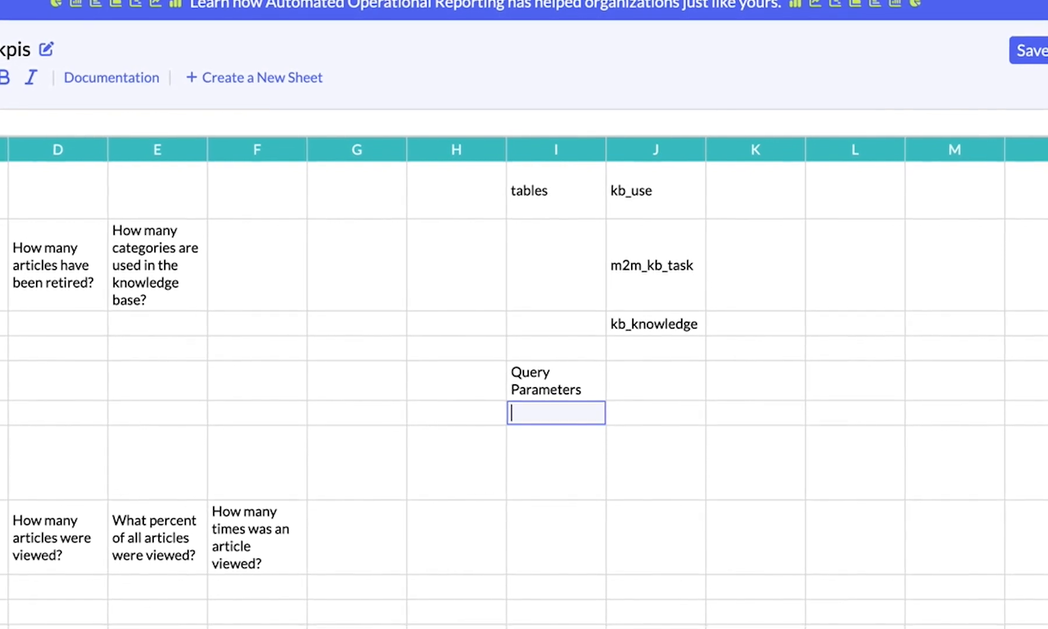
type("created o")
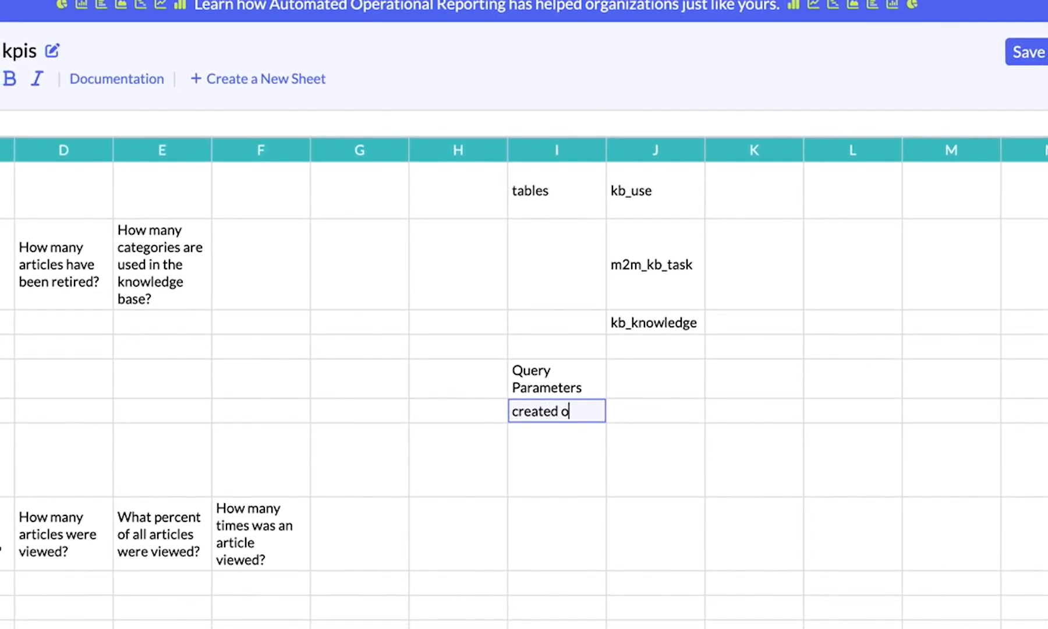
type("n last 7 days")
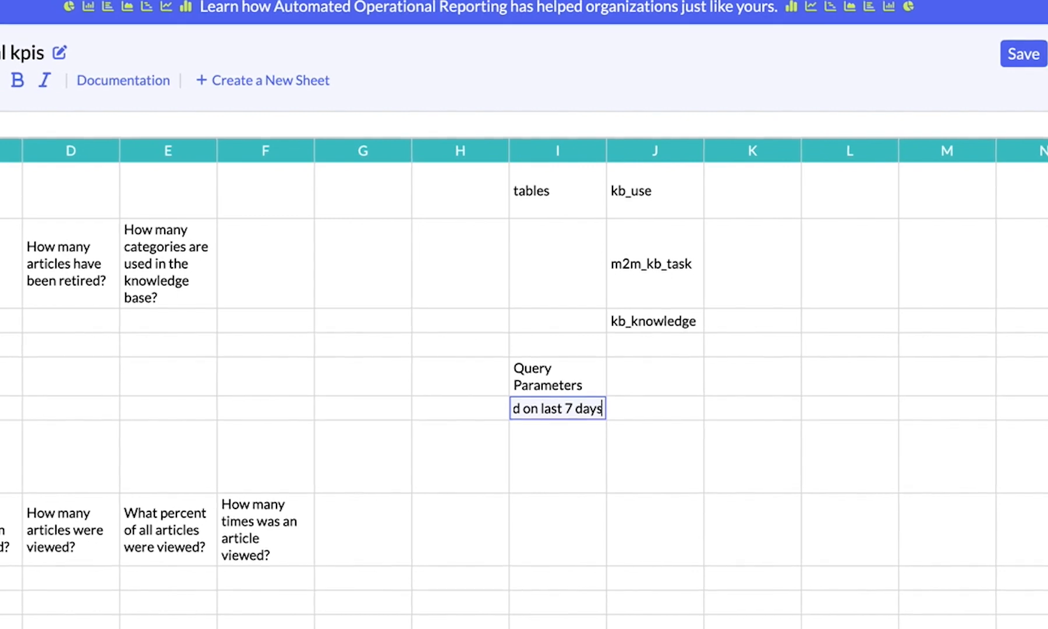
key("Return")
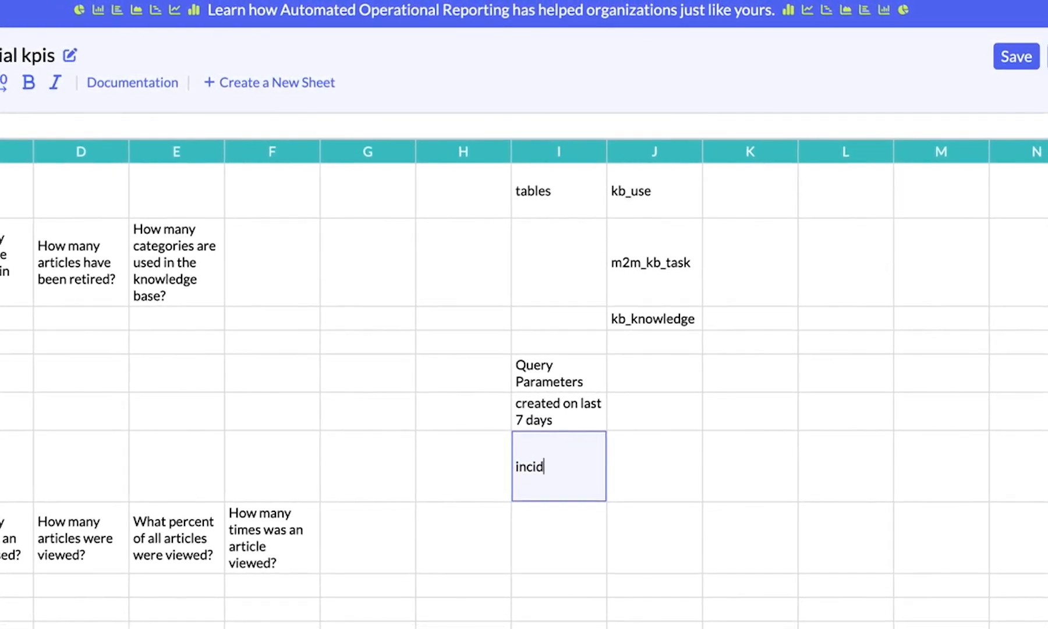
List the parameters "incident task", "change request task" and "problem task" in cells I7 to I9
type("incident task")
key("Return")
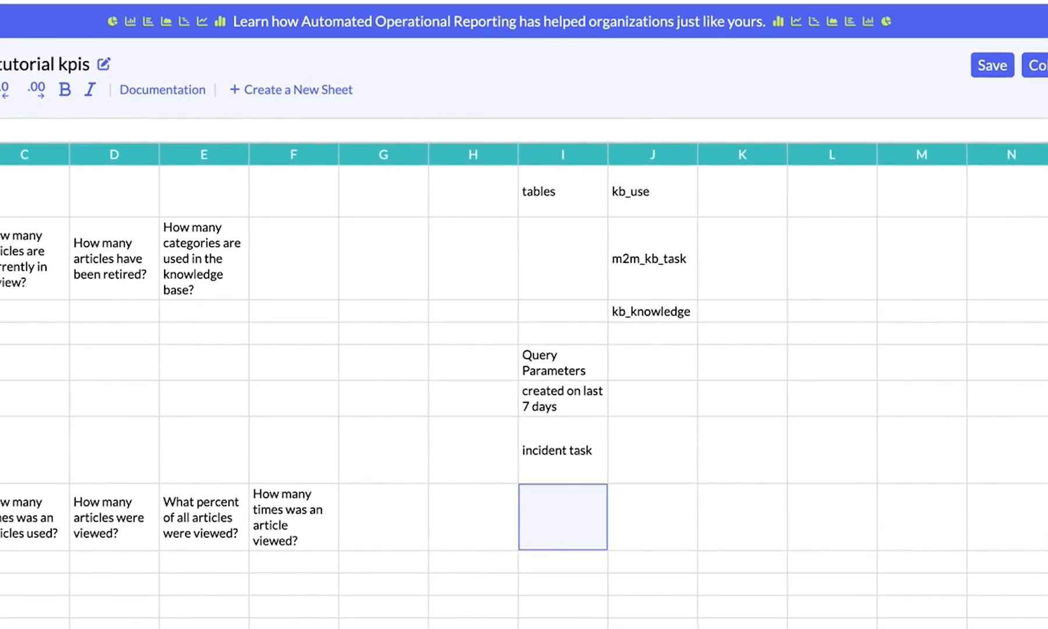
type("change request")
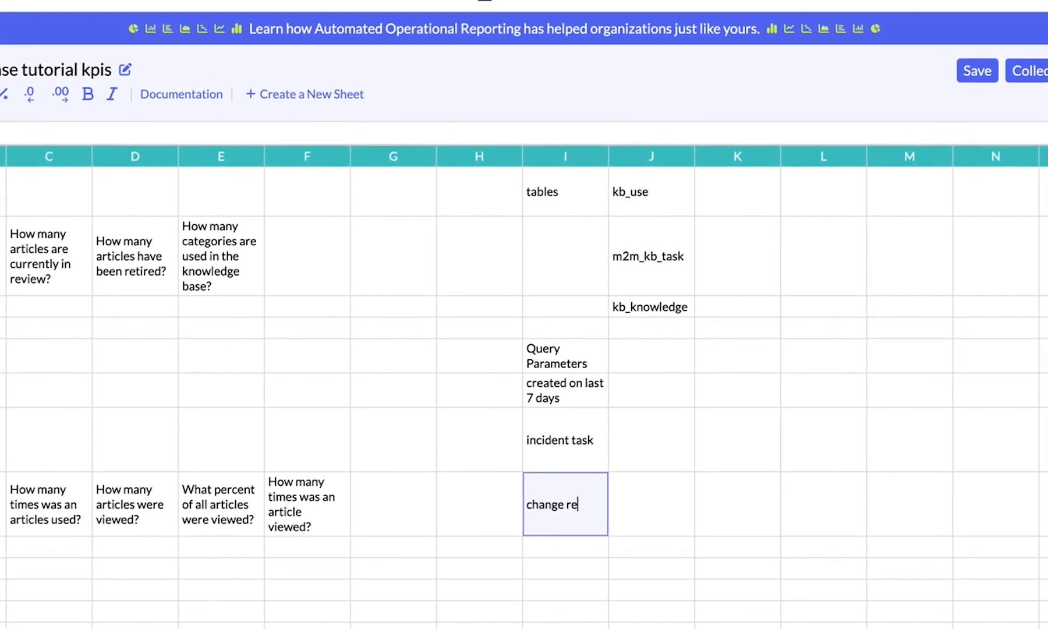
type(" task")
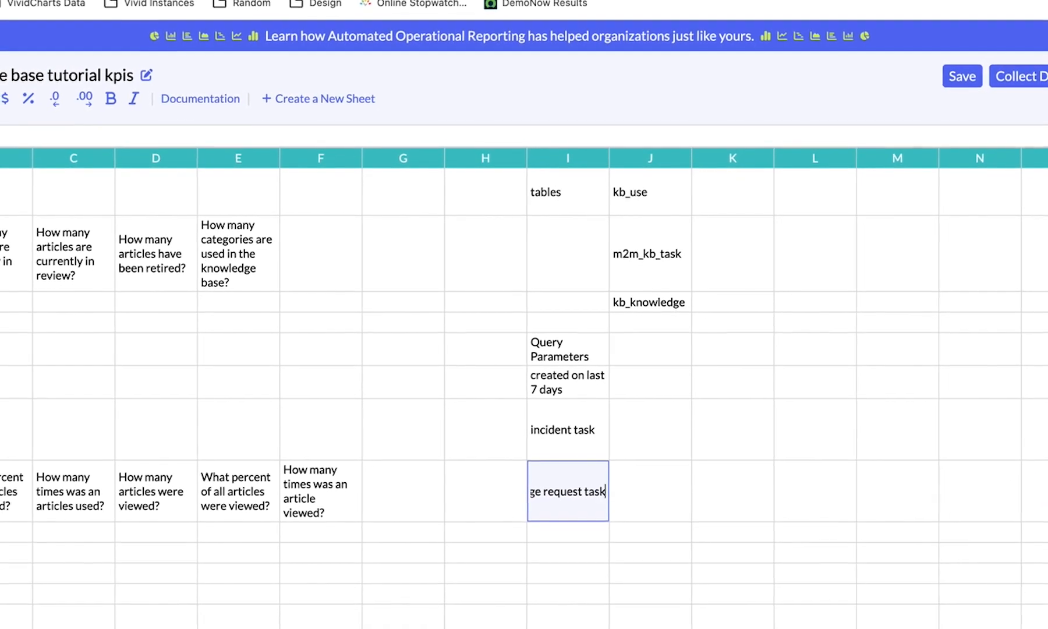
key("Return")
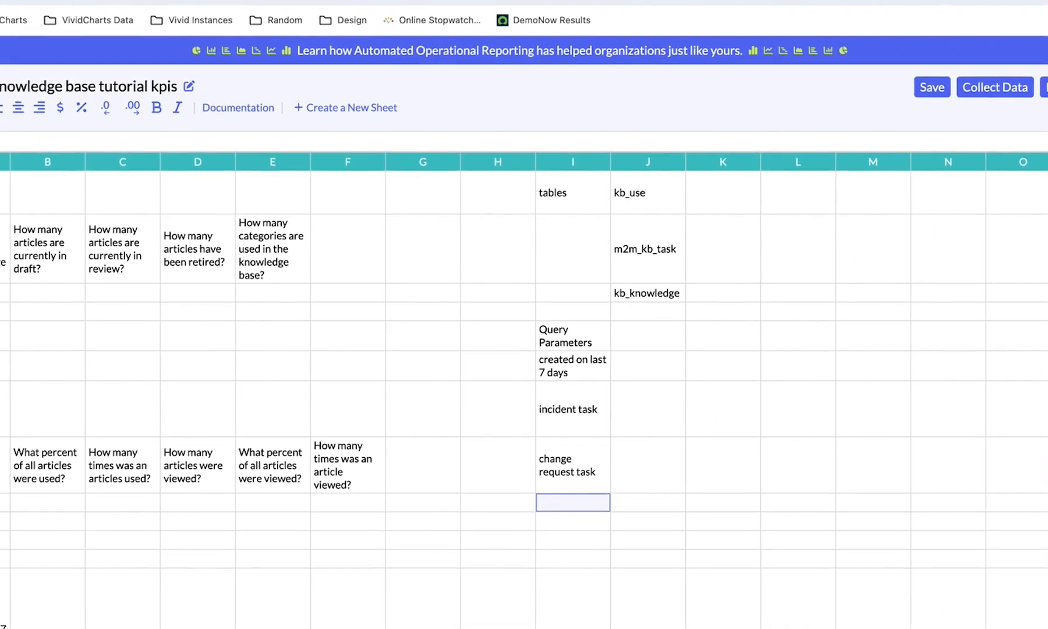
type("problem task")
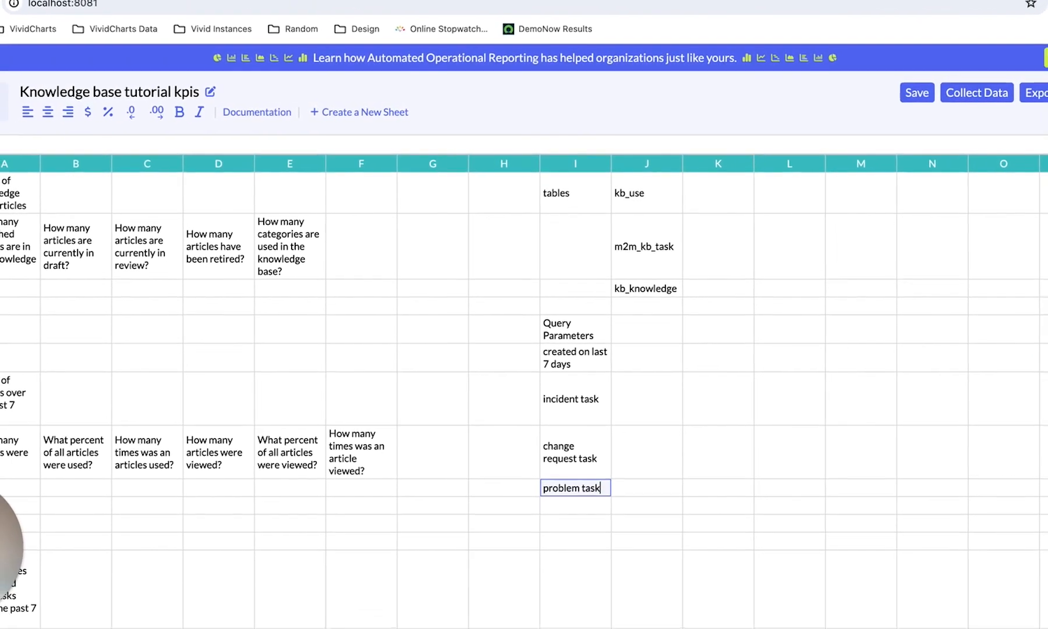
key("Return")
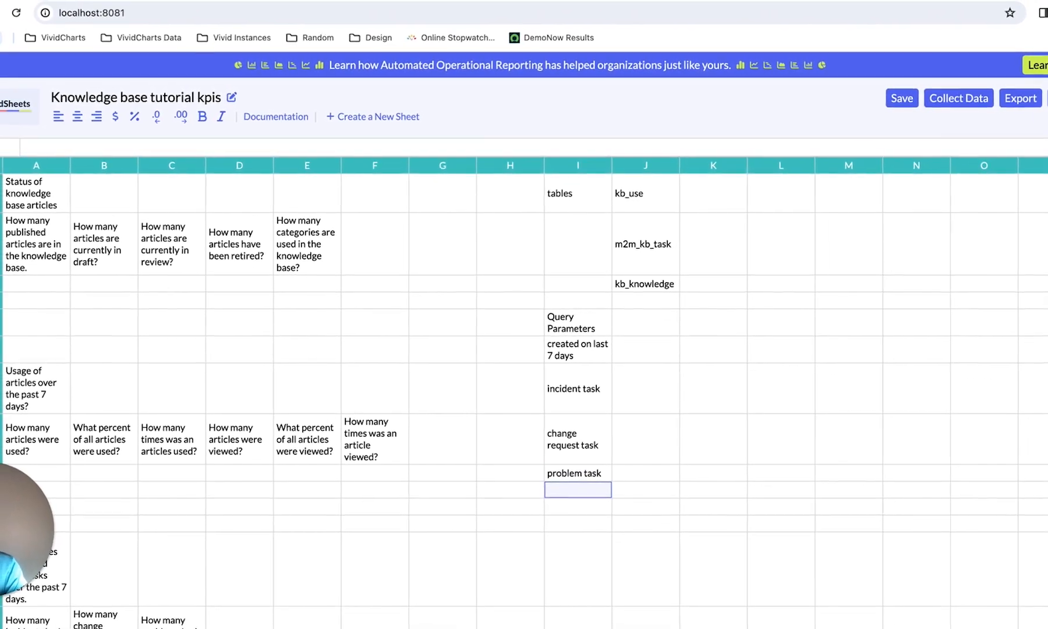
Switch to ServiceNow and open the kb_use table list through the navigator filter
key("Up")
key("Up")
key("Up")
key("Up")
key("Up")
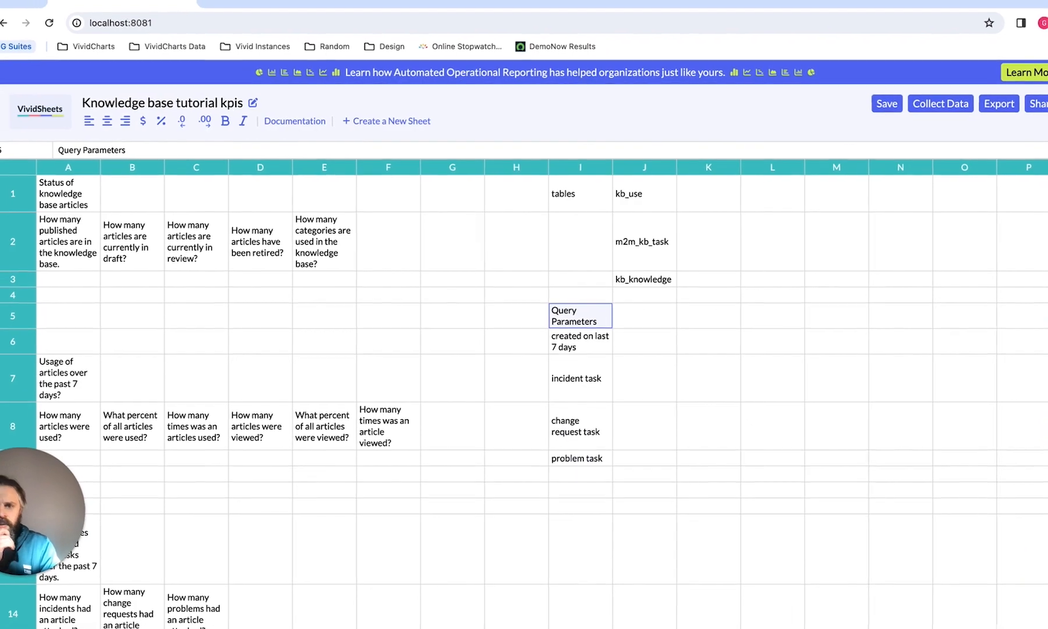
key("Right")
key("Down")
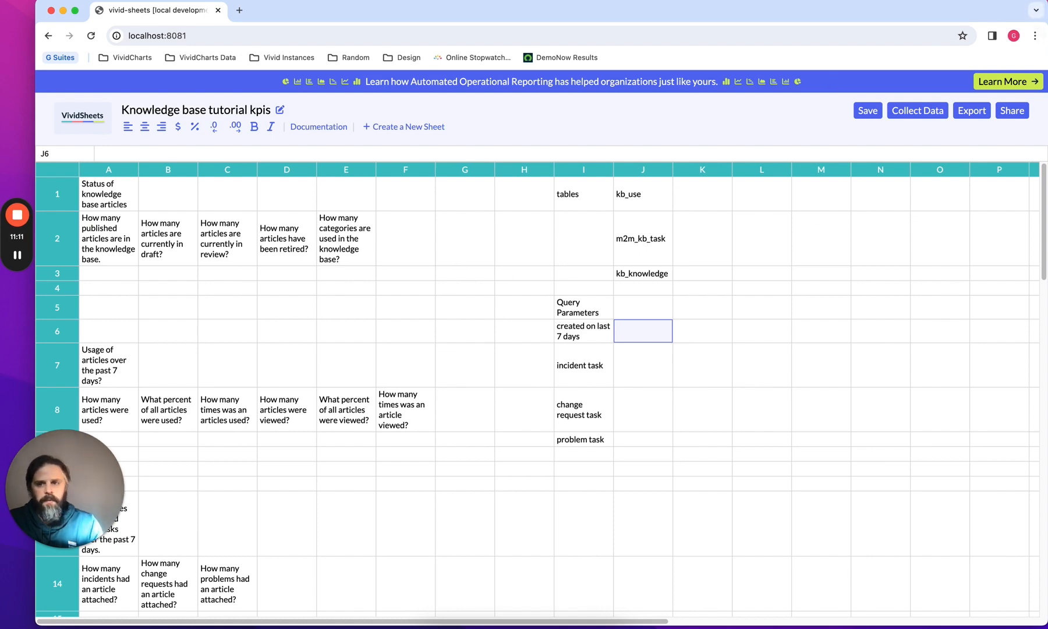
left_click_drag(1045, 10, 635, 29)
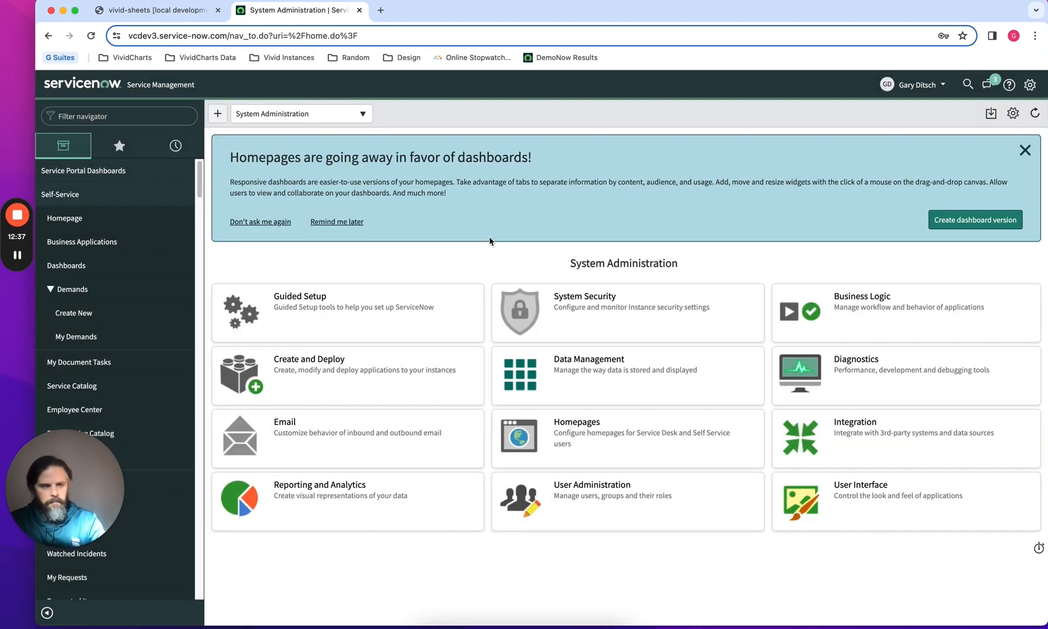
left_click(125, 119)
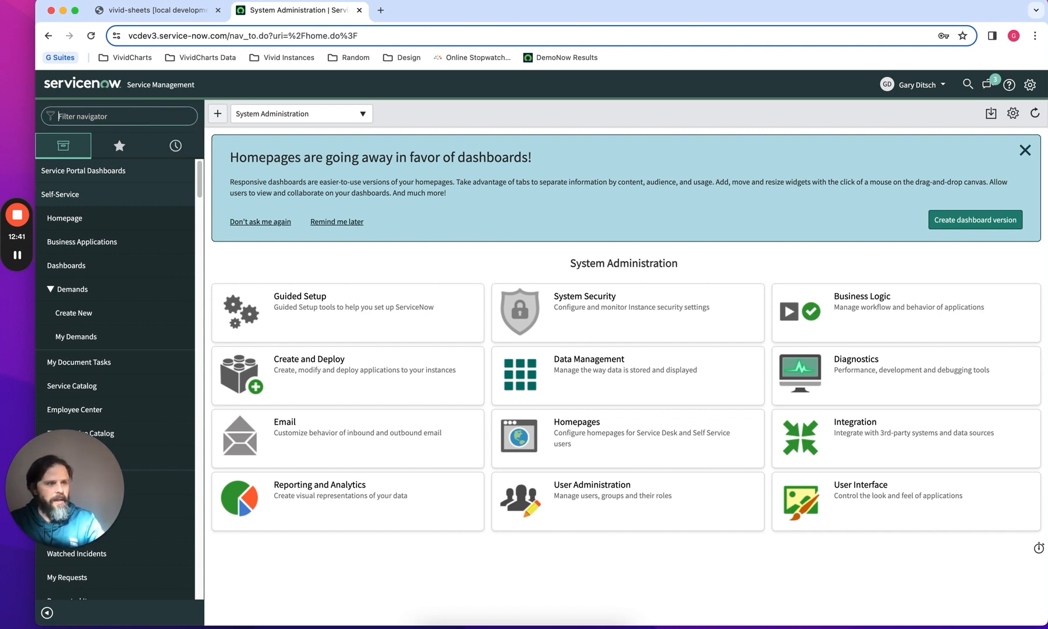
type("kb")
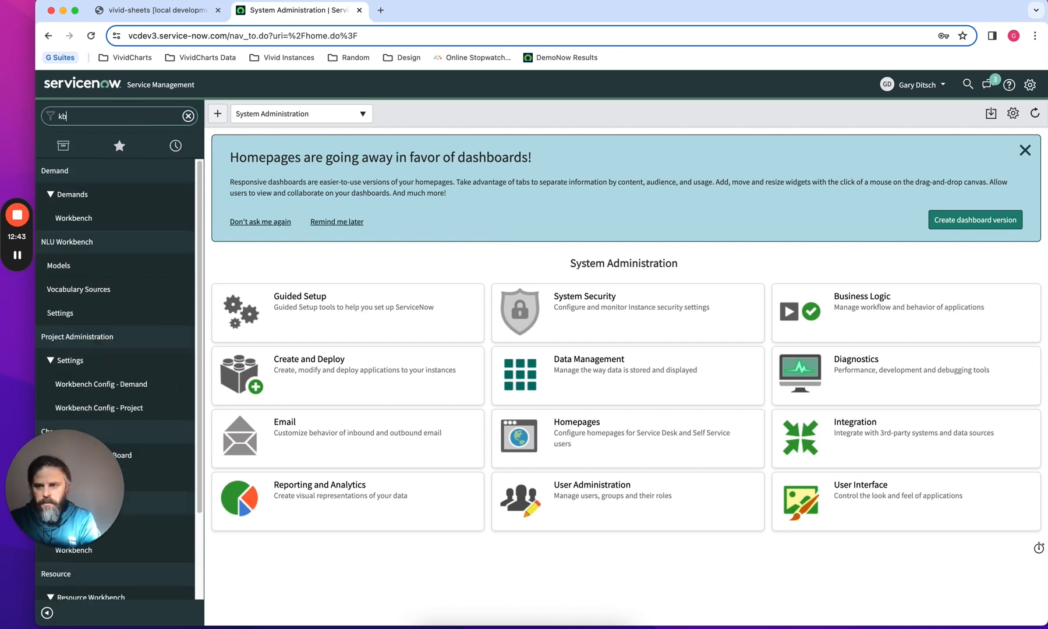
type("_use")
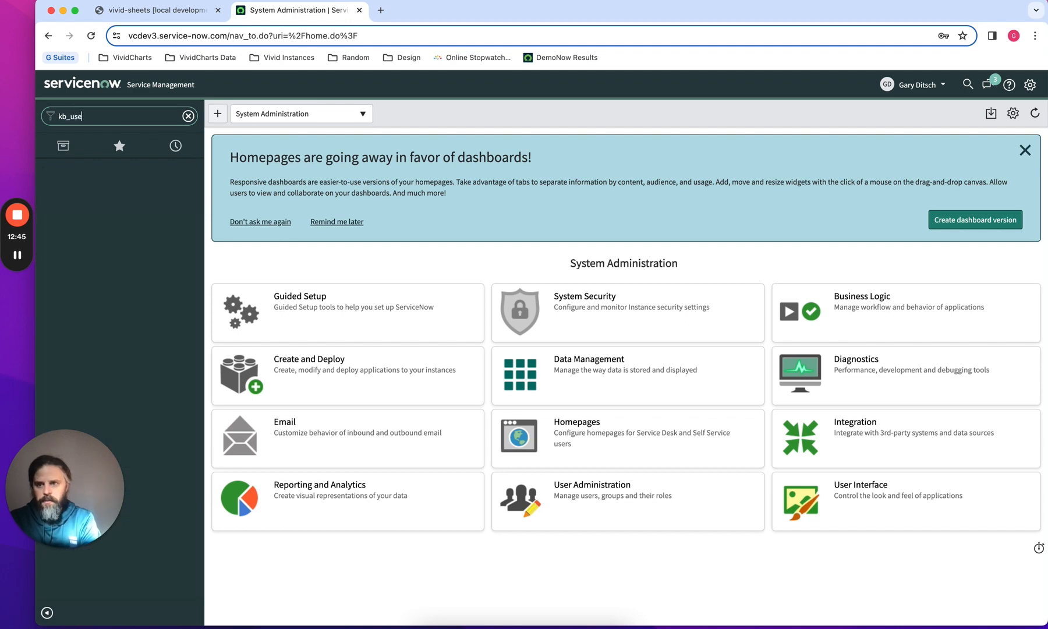
type(".list")
key("Return")
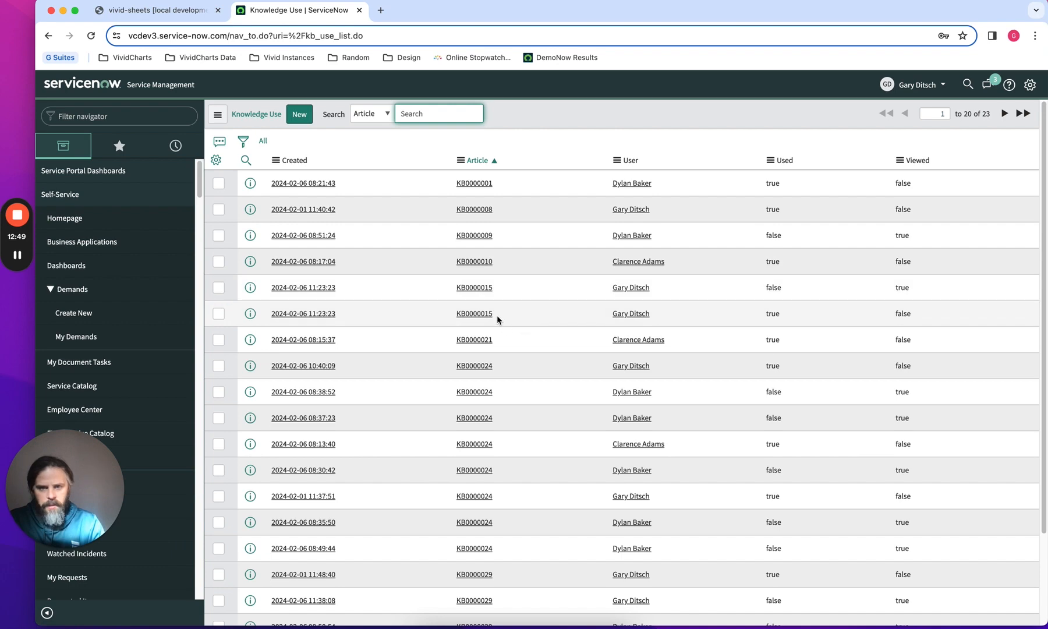
Filter the Knowledge Use list to records with Created on Last 7 days and run the filter
left_click(131, 12)
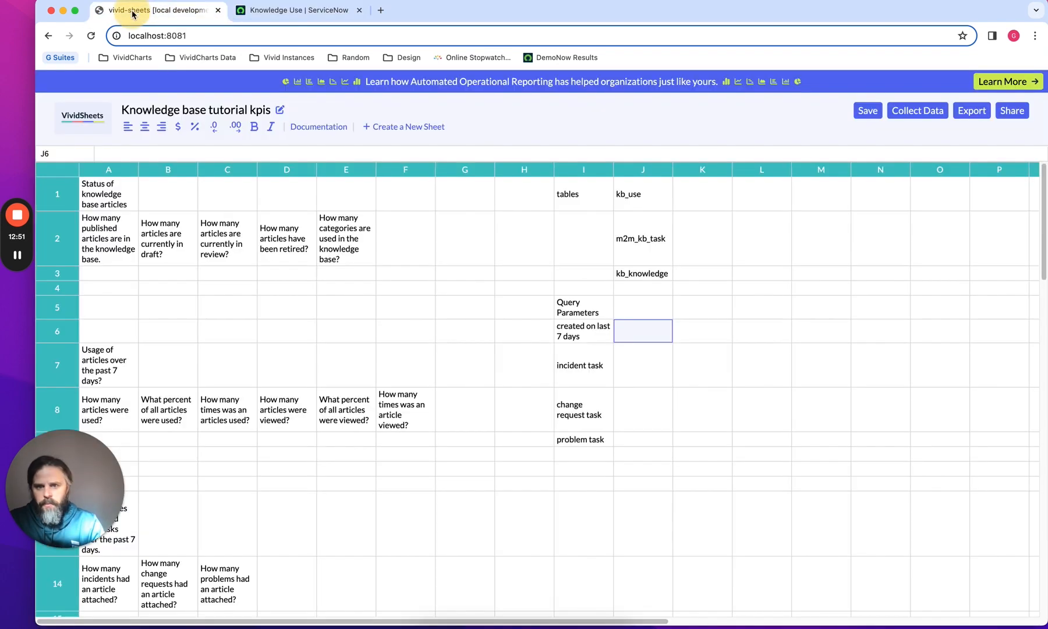
left_click(584, 337)
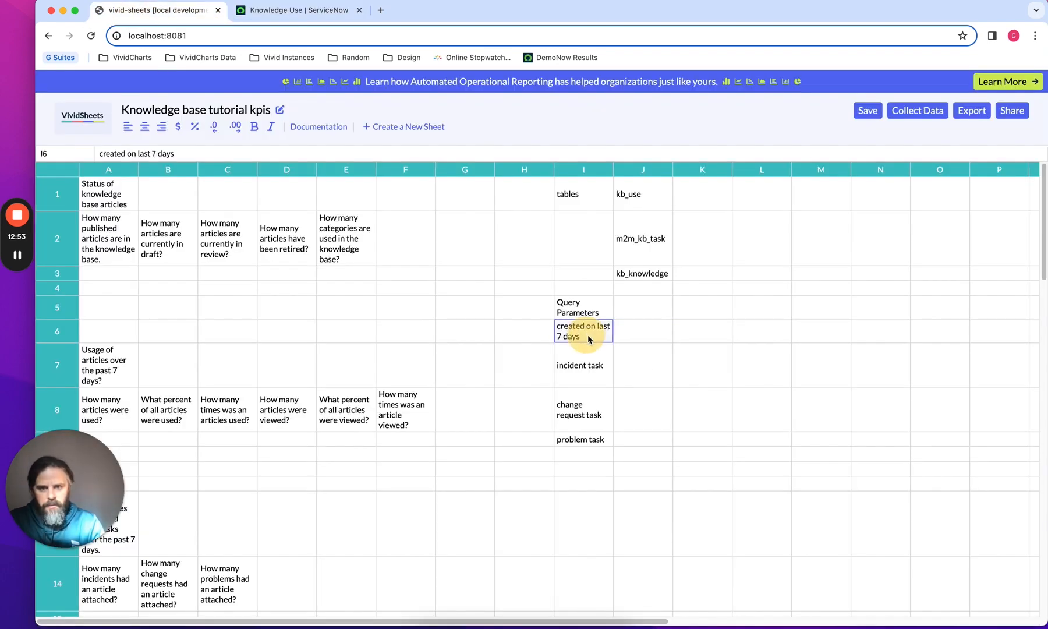
left_click(298, 11)
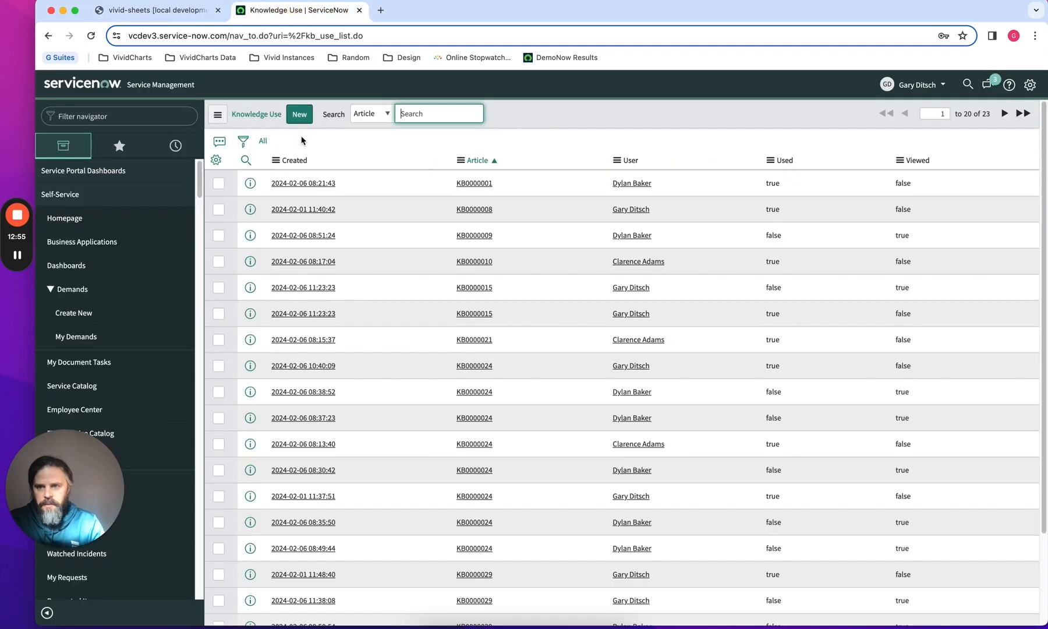
left_click(140, 118)
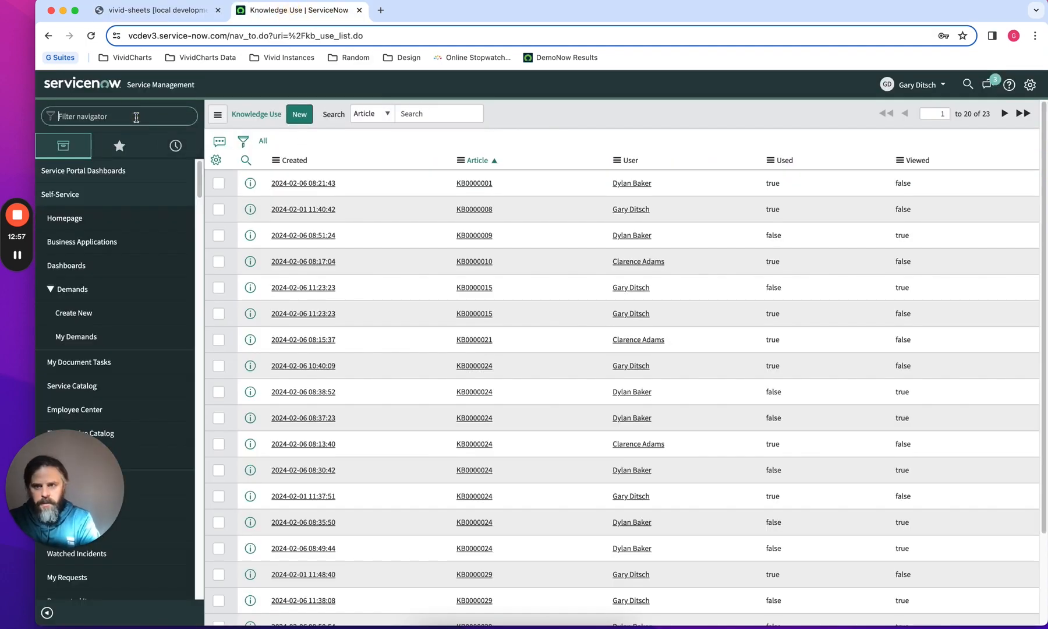
left_click(244, 142)
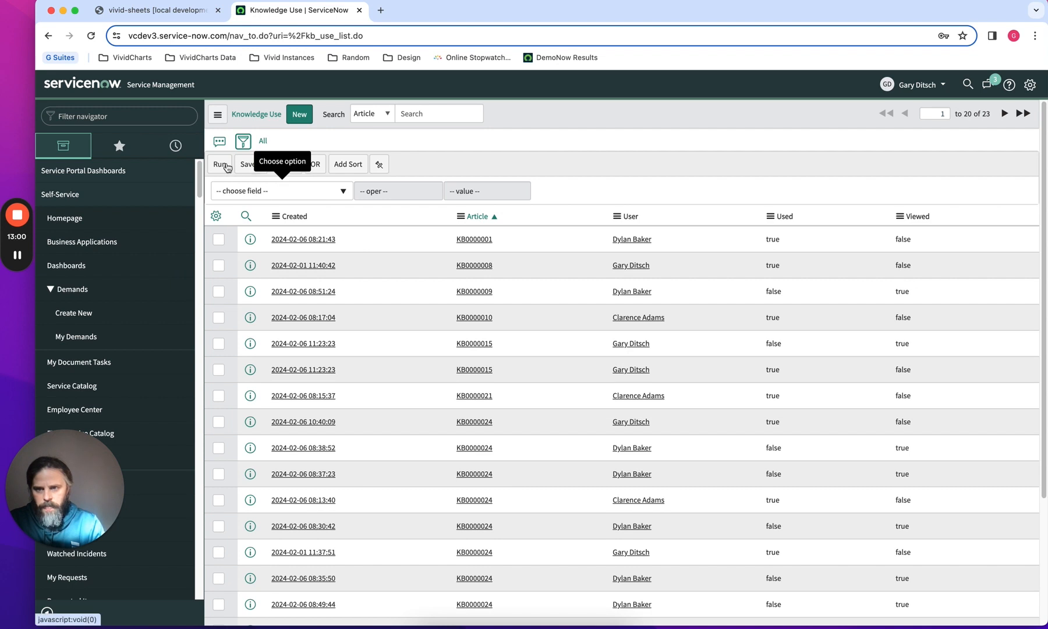
left_click(276, 191)
type("creat")
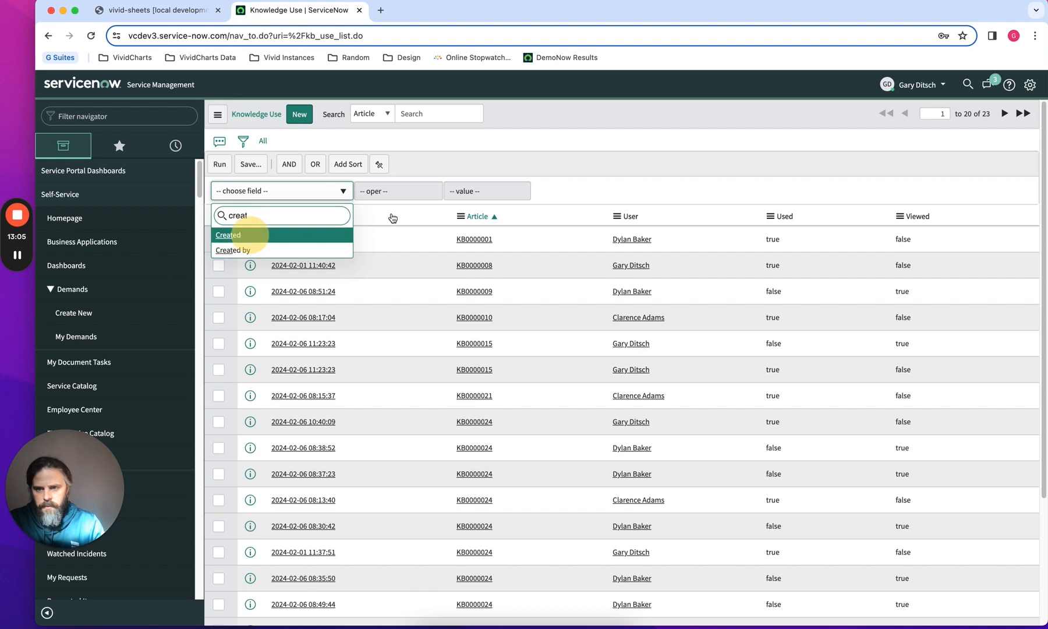
left_click(244, 234)
left_click(457, 191)
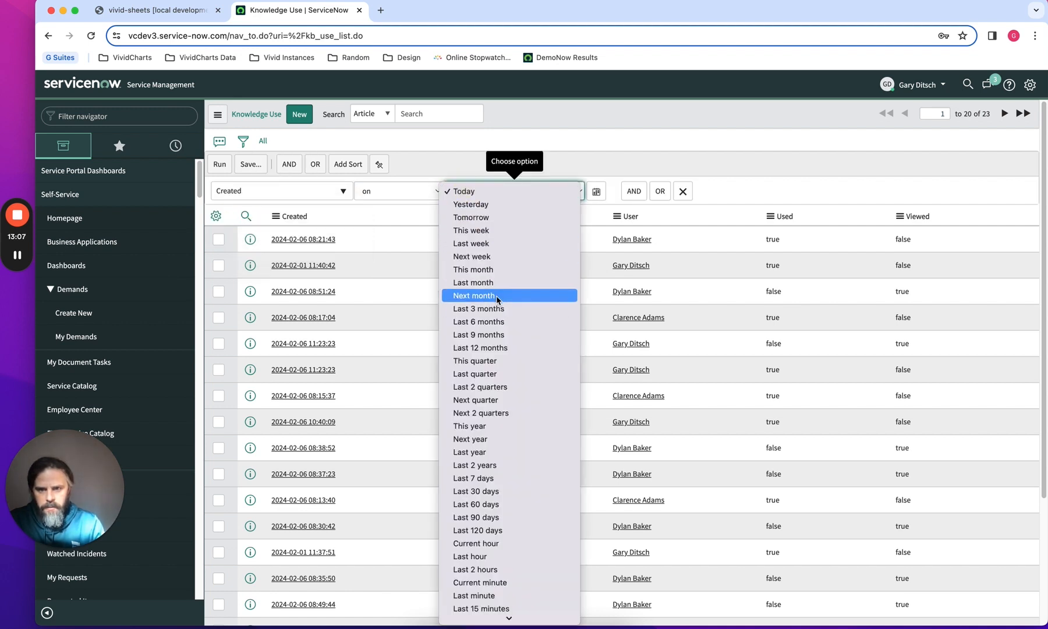
scroll(500, 372, "down", 2)
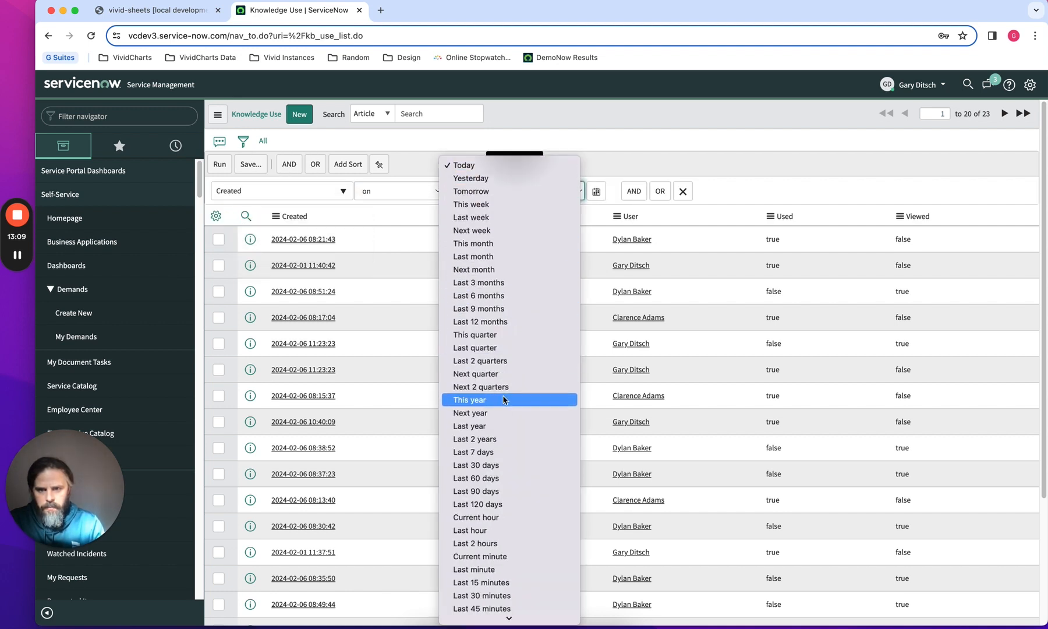
left_click(508, 453)
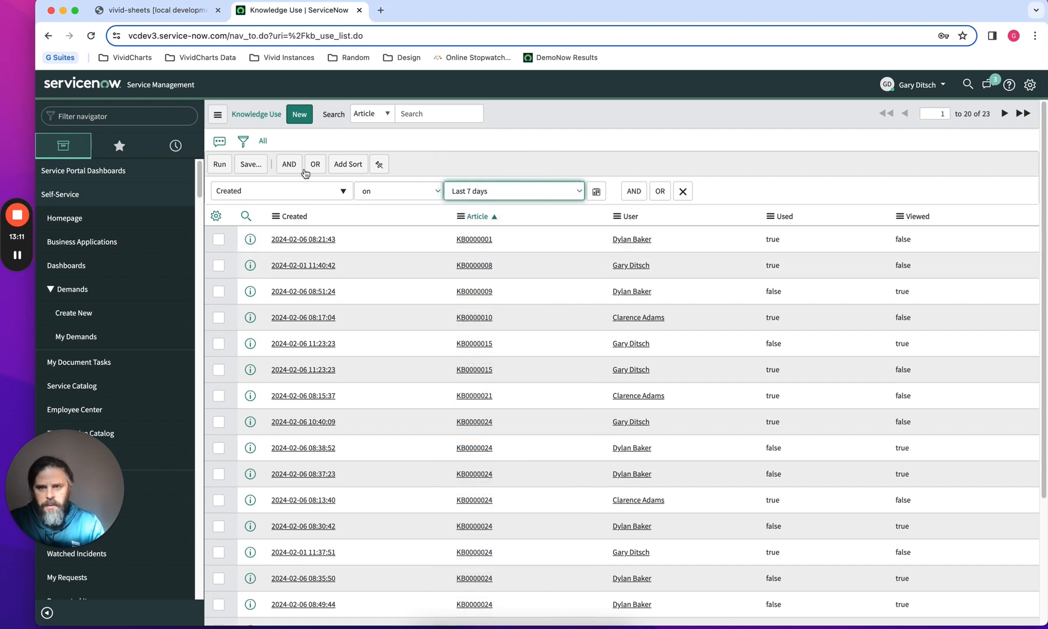
left_click(219, 164)
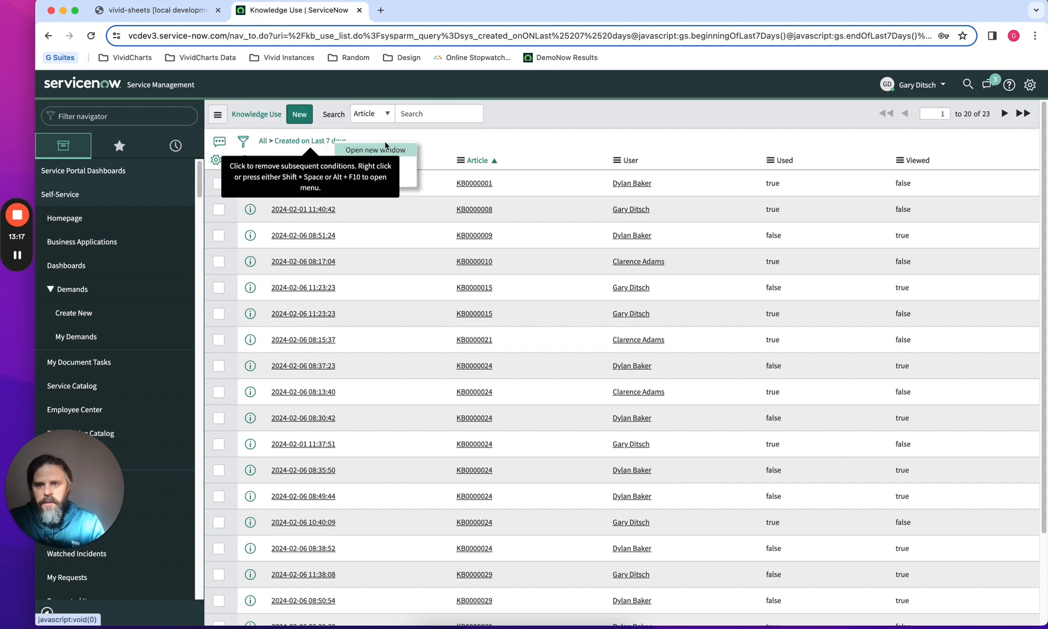
Copy the list's filter query and paste it into cell J6 beside "created on last 7 days"
right_click(336, 144)
left_click(376, 177)
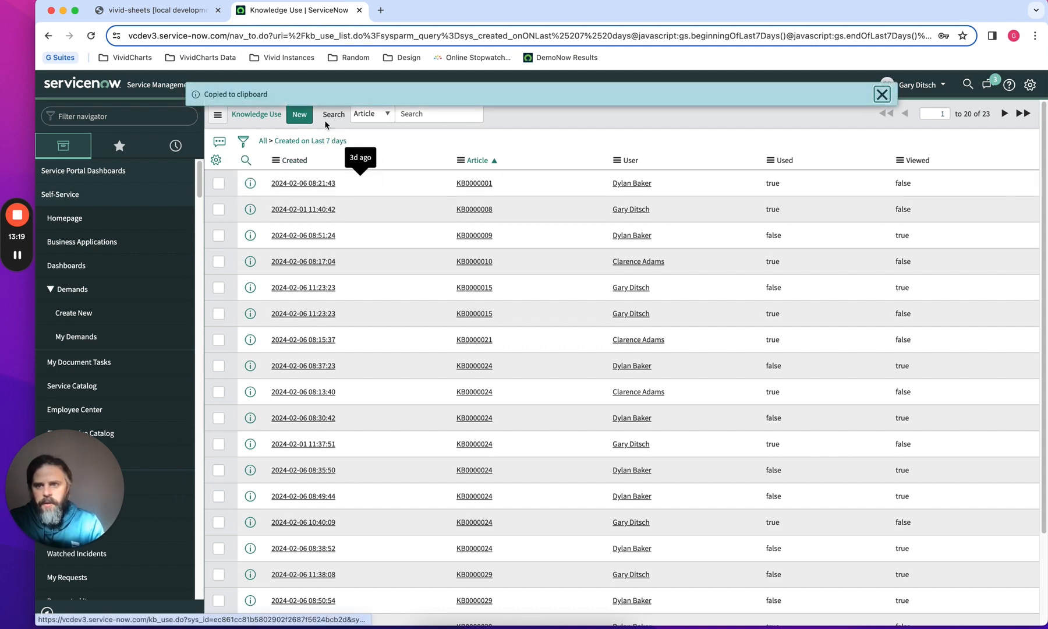
left_click(155, 16)
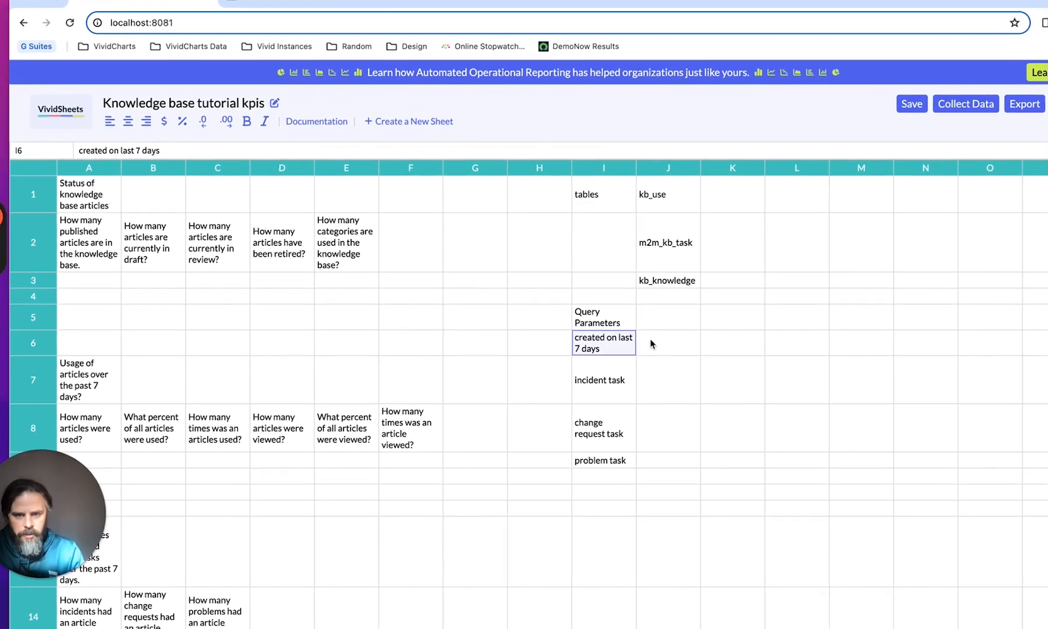
left_click(650, 344)
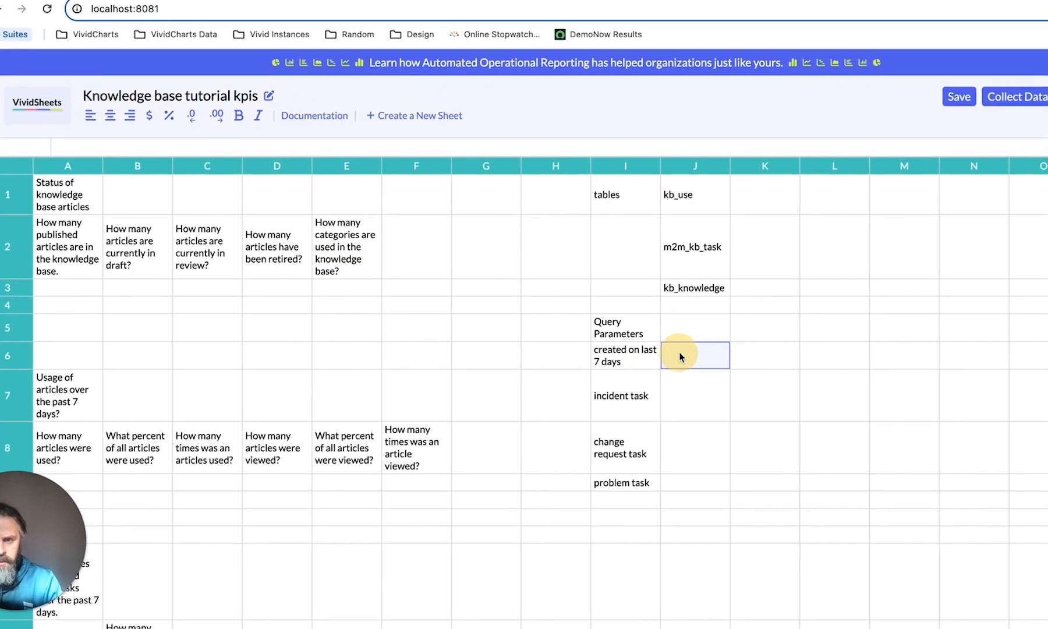
left_click(757, 391)
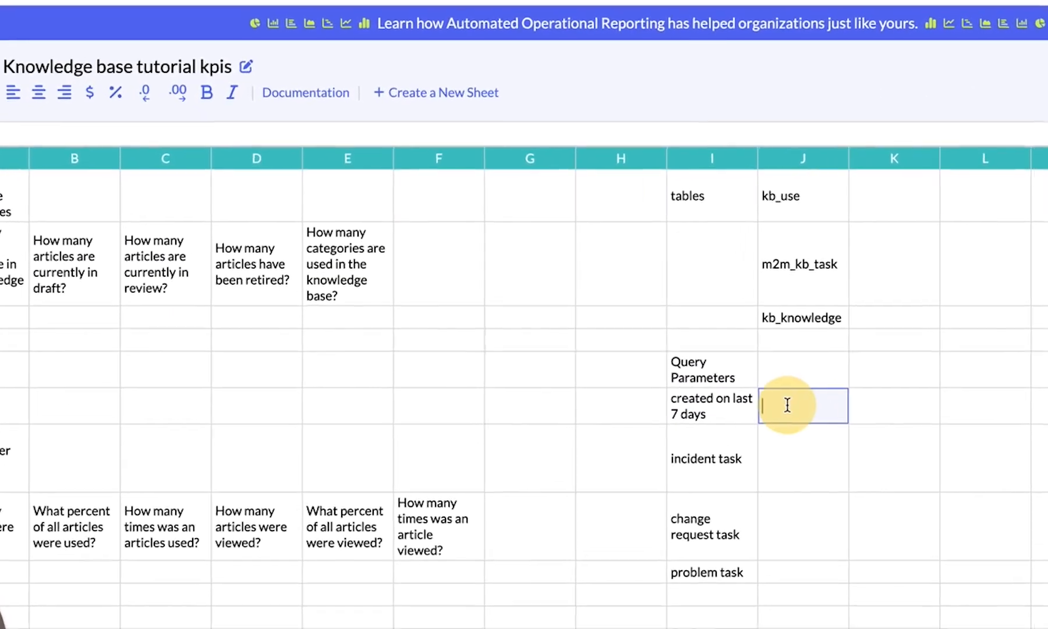
key("ctrl+v")
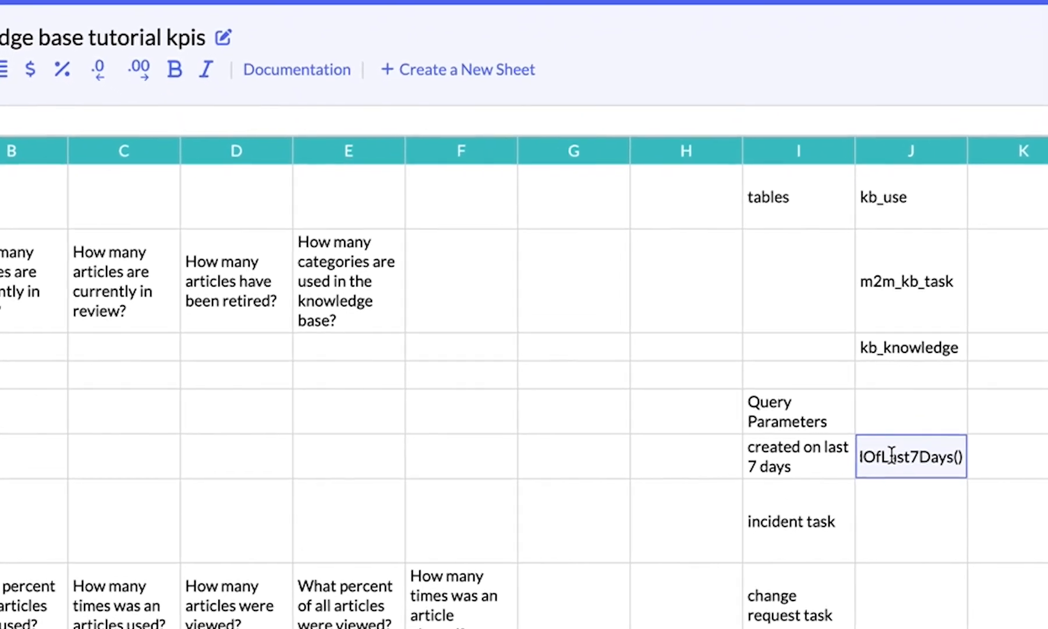
key("Return")
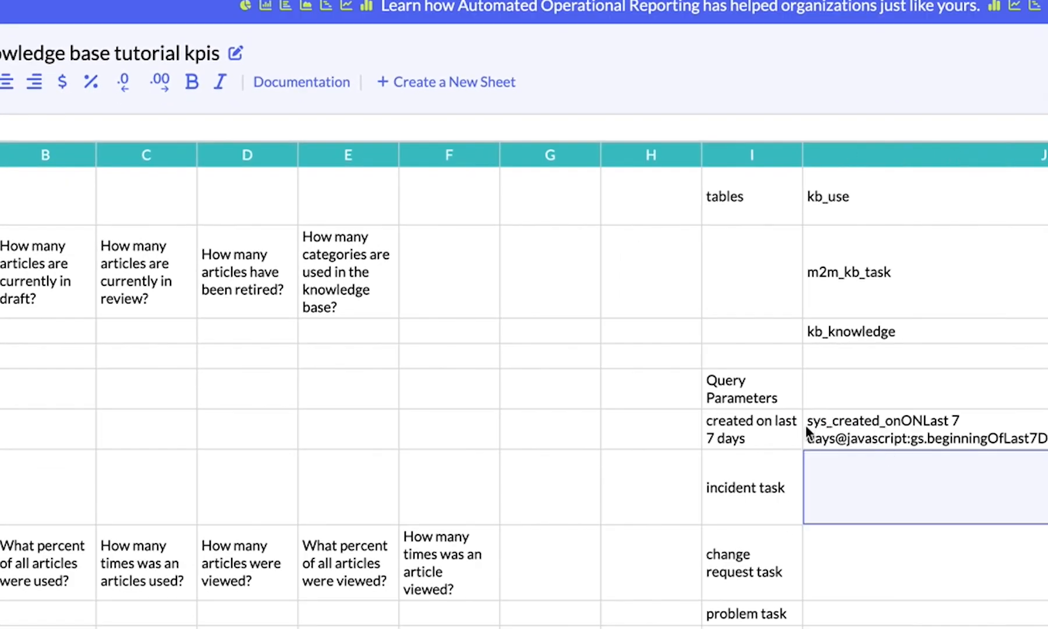
left_click_drag(808, 424, 1040, 395)
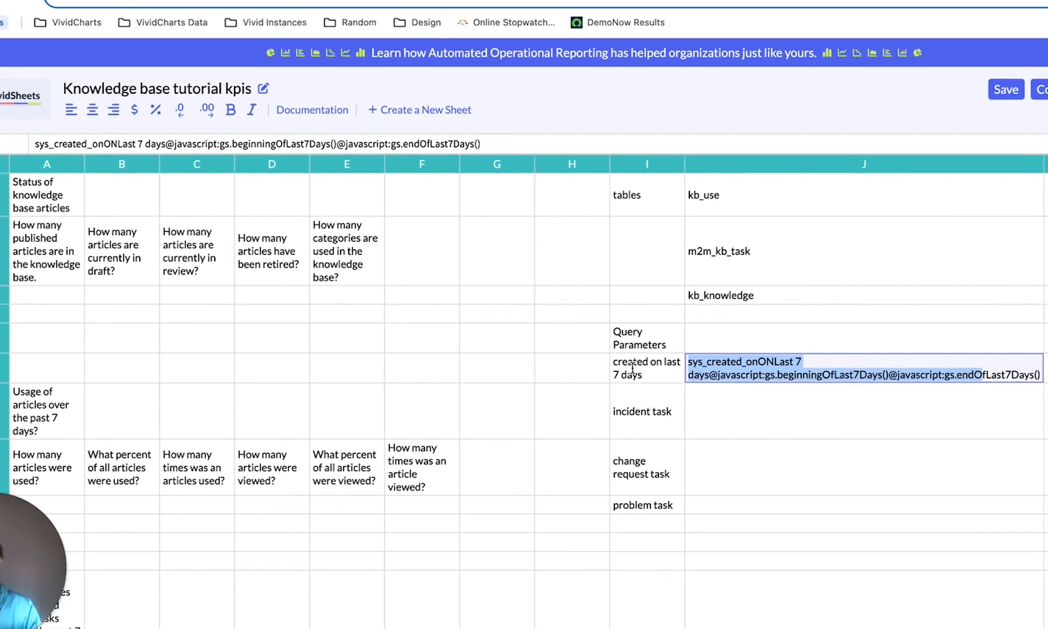
left_click(632, 368)
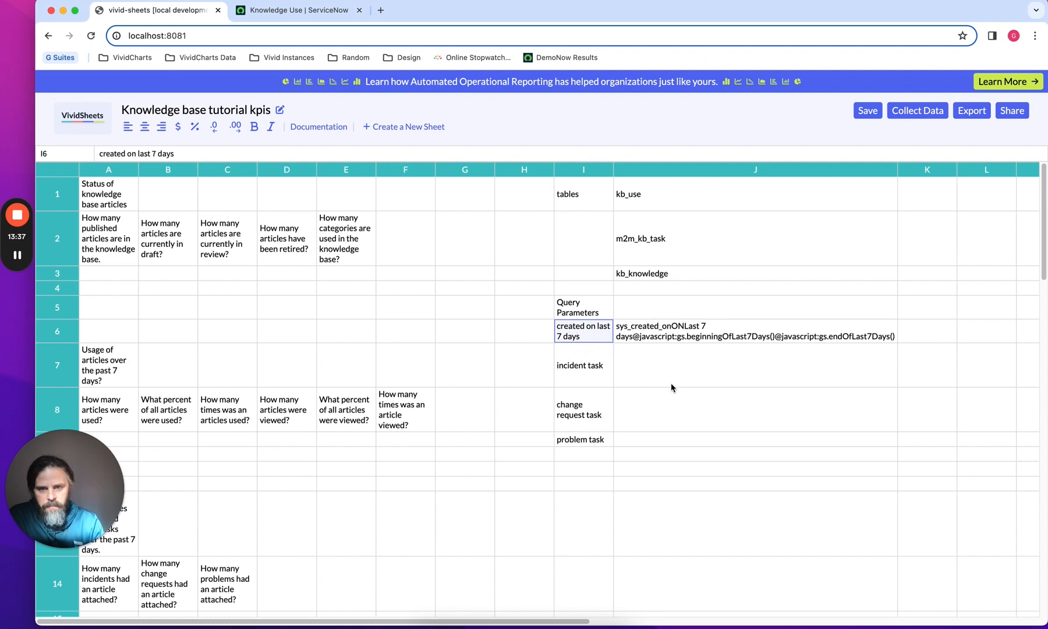
left_click(324, 10)
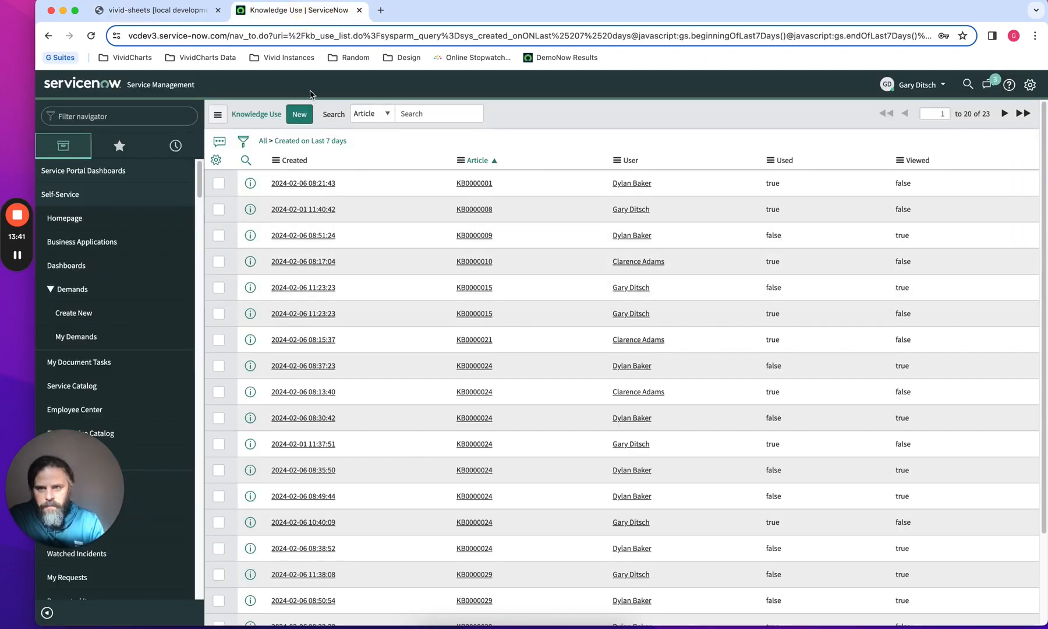
left_click(173, 17)
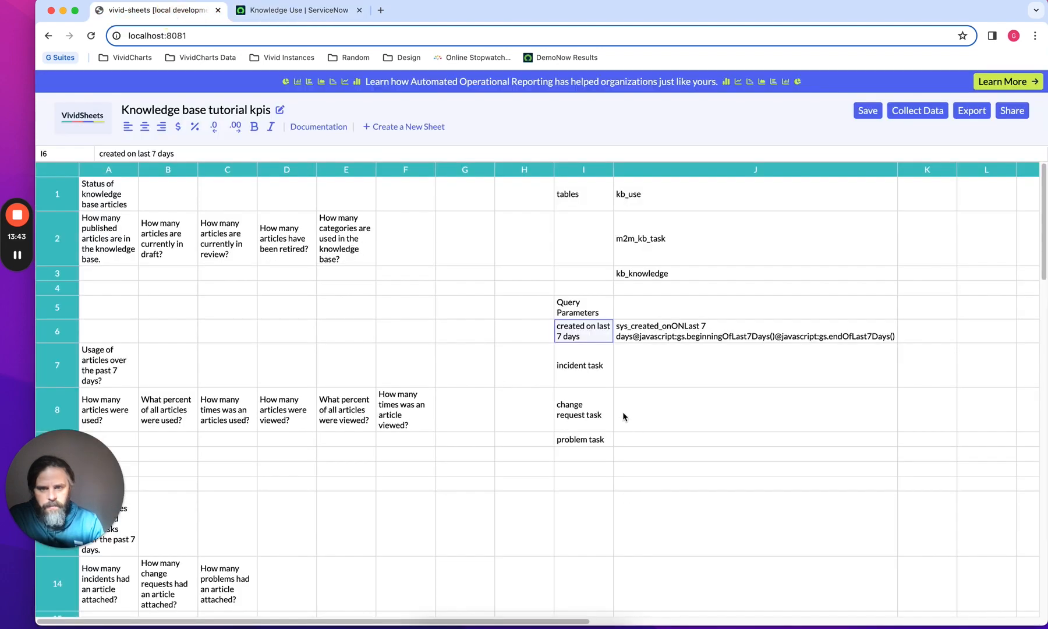
left_click(579, 372)
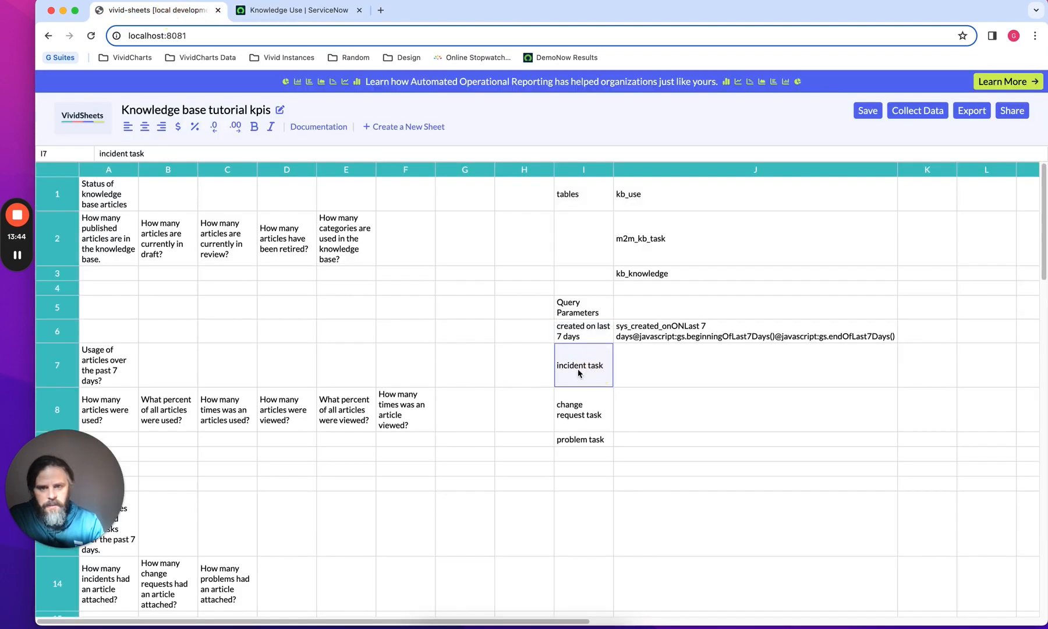
Switch to ServiceNow and open the m2m_kb_task list through the navigator filter
left_click(291, 12)
left_click(141, 111)
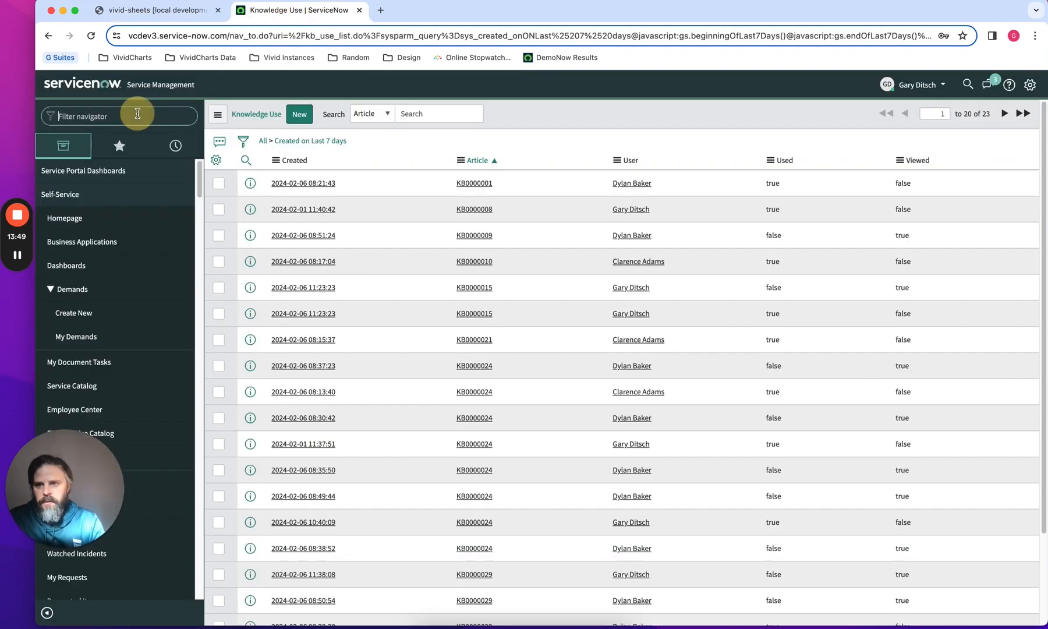
type("m2m_kb_task.list")
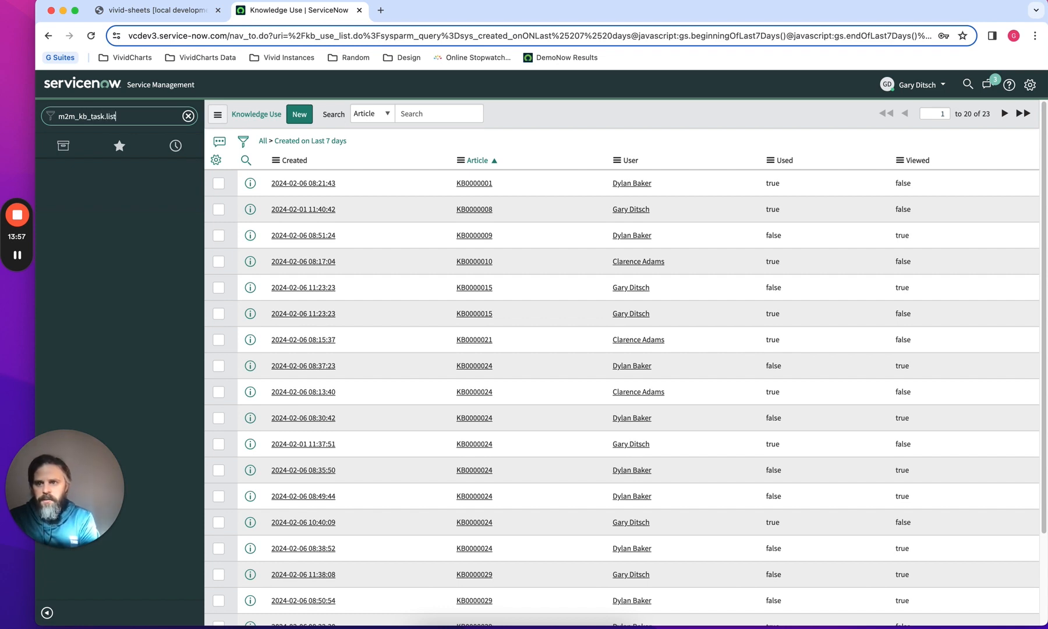
key("Return")
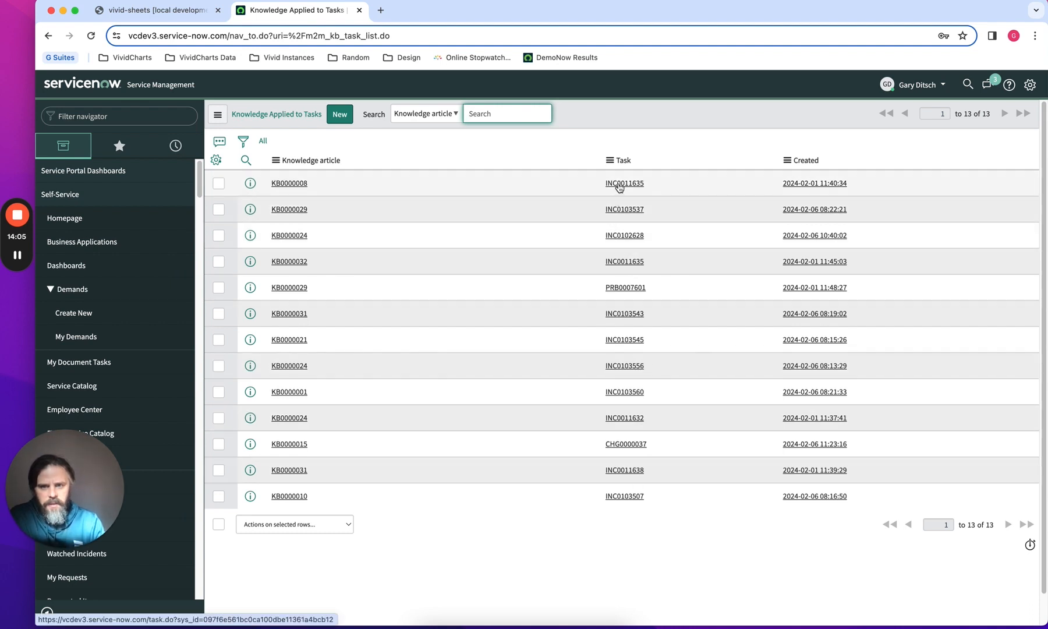
Filter the Knowledge Applied to Tasks list to records whose Task starts with INC and run the filter
left_click(243, 141)
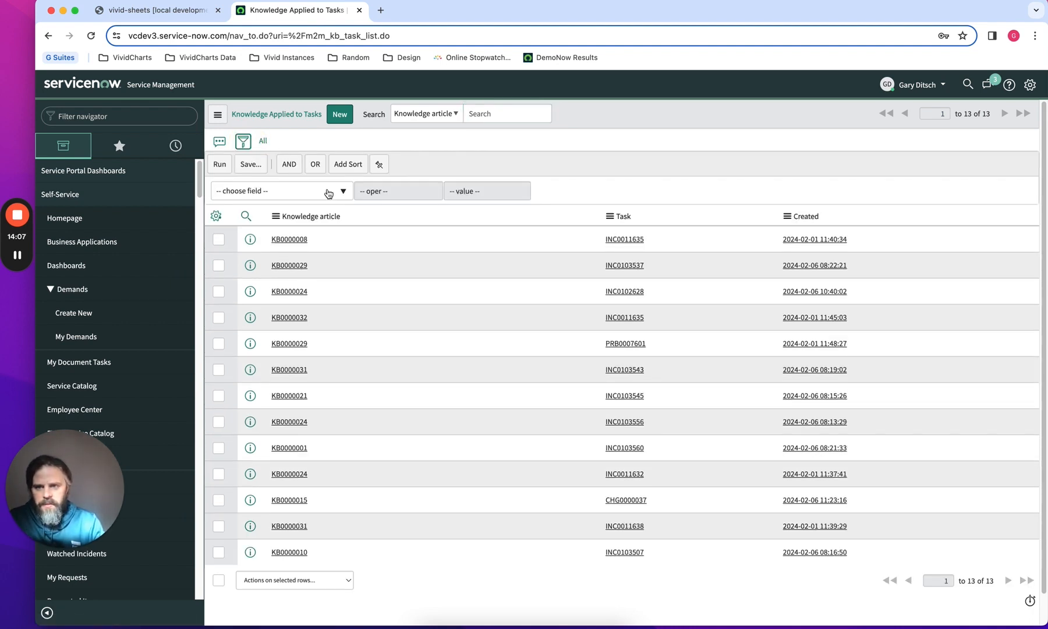
left_click(329, 192)
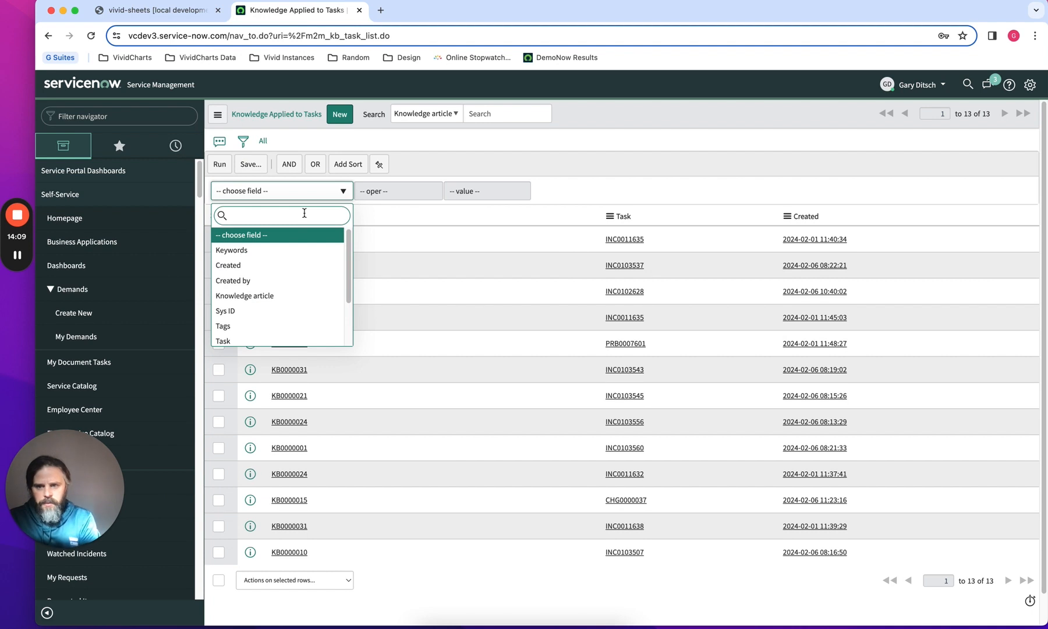
type("tas")
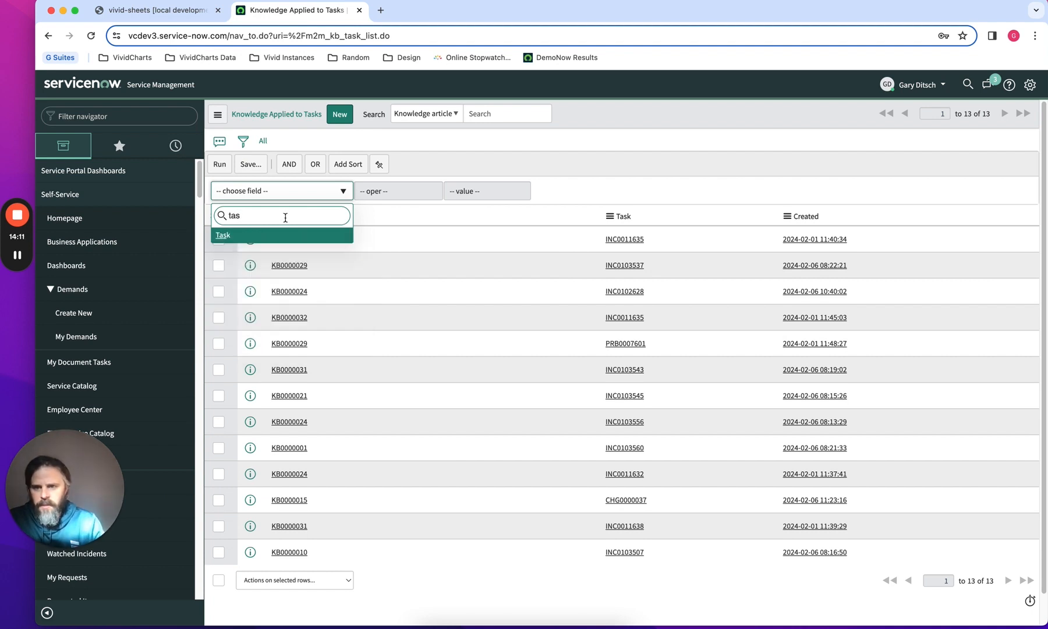
left_click(271, 242)
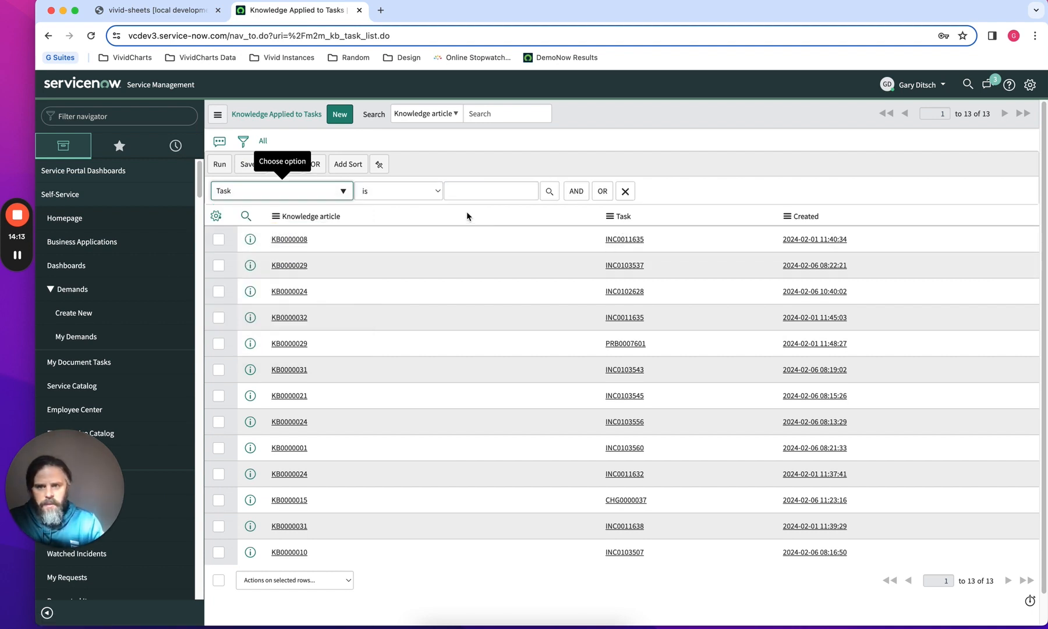
left_click(399, 195)
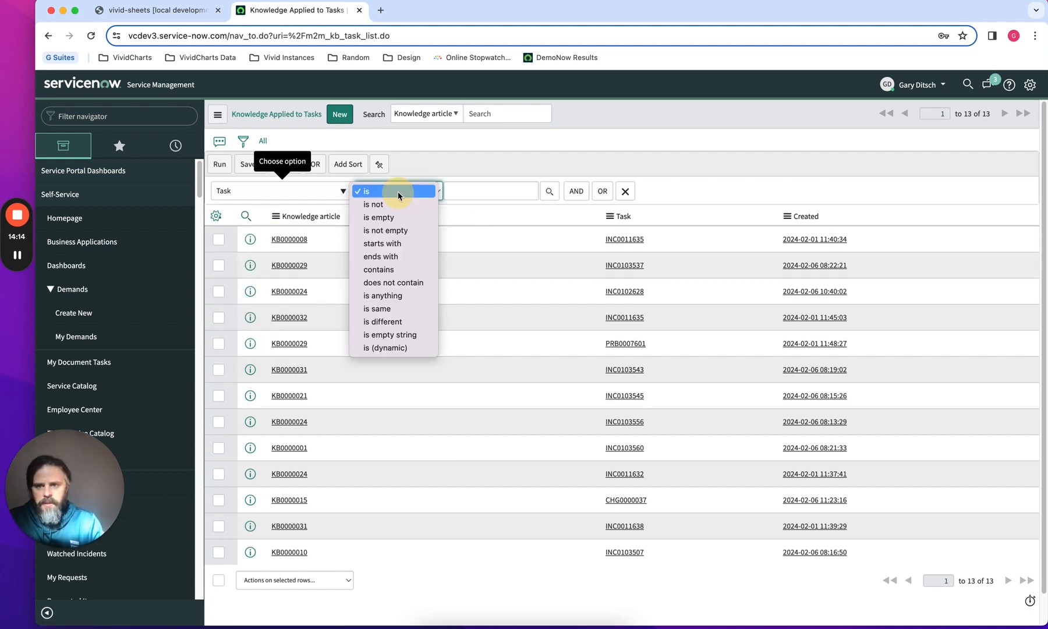
left_click(401, 244)
left_click(476, 191)
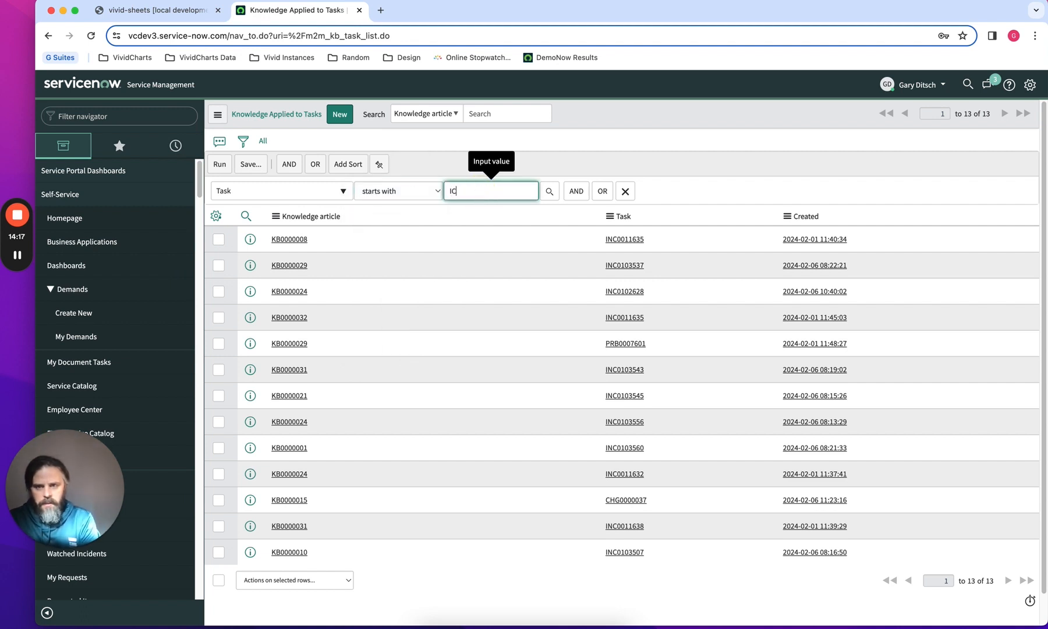
type("IC")
key("BackSpace")
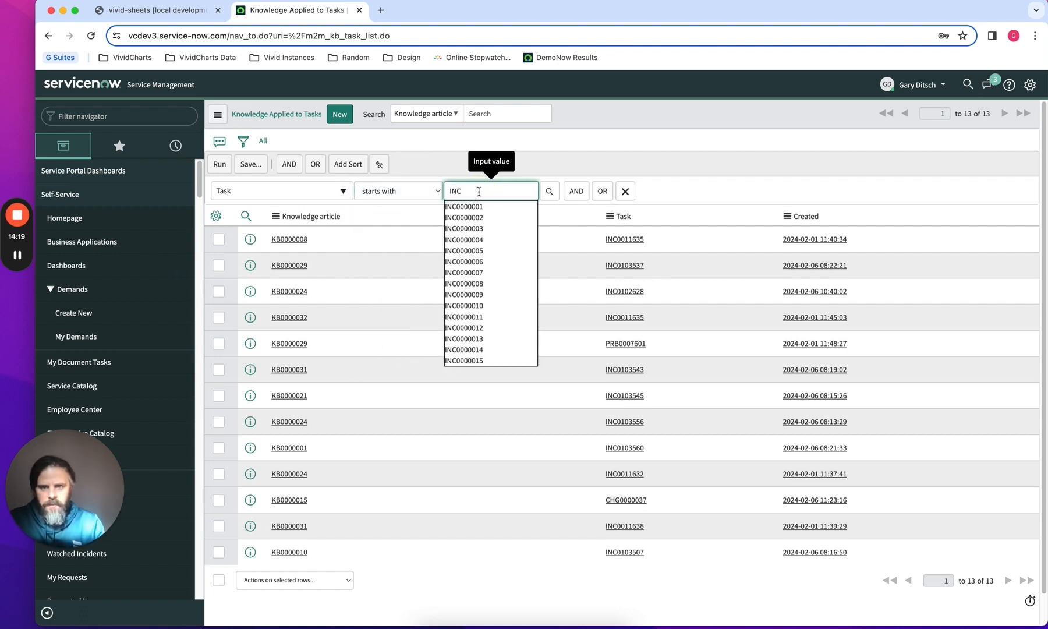
left_click(432, 164)
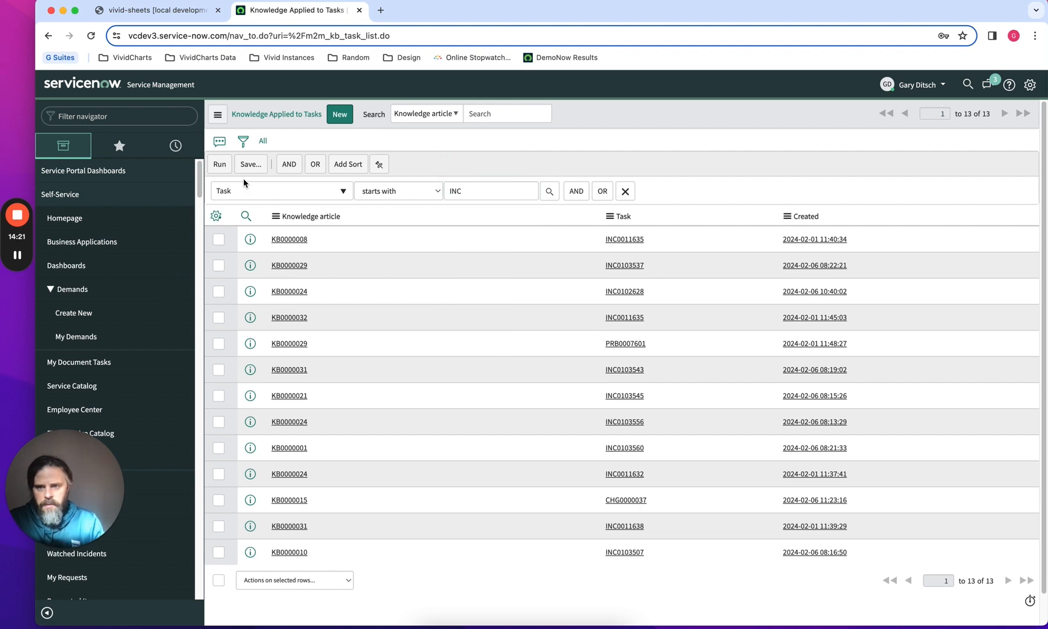
left_click(216, 165)
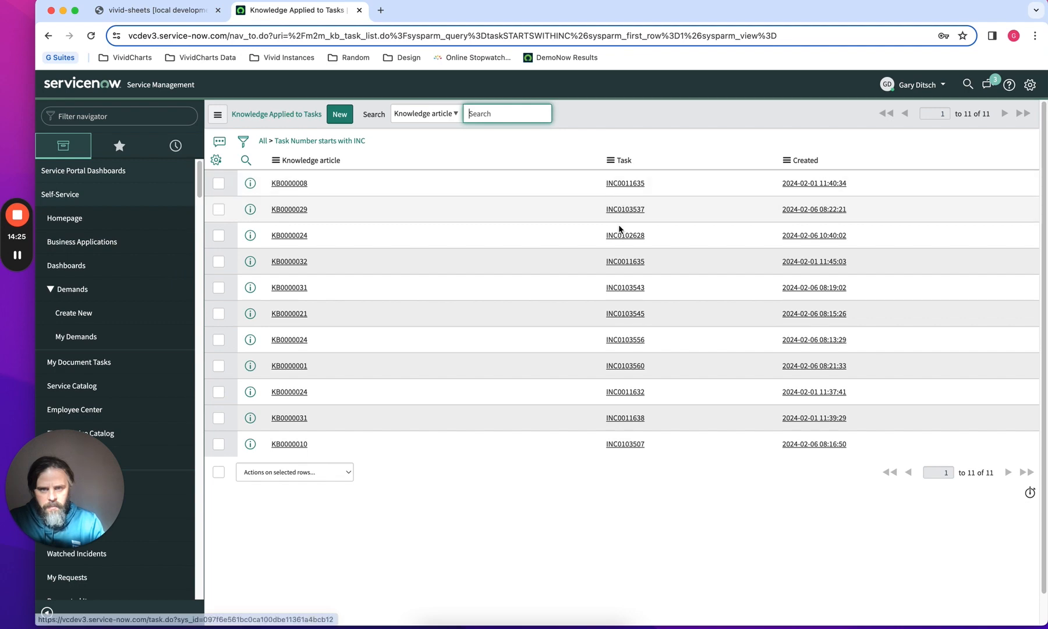
Copy the list's filter query and paste it into cell J7 beside "incident task"
right_click(343, 139)
left_click(358, 173)
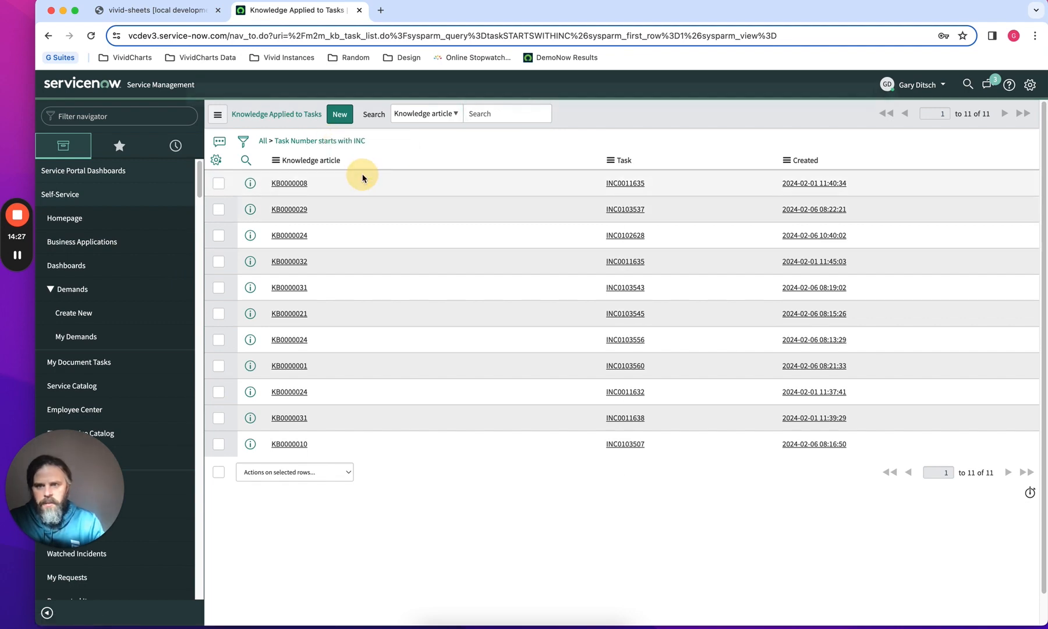
left_click(152, 12)
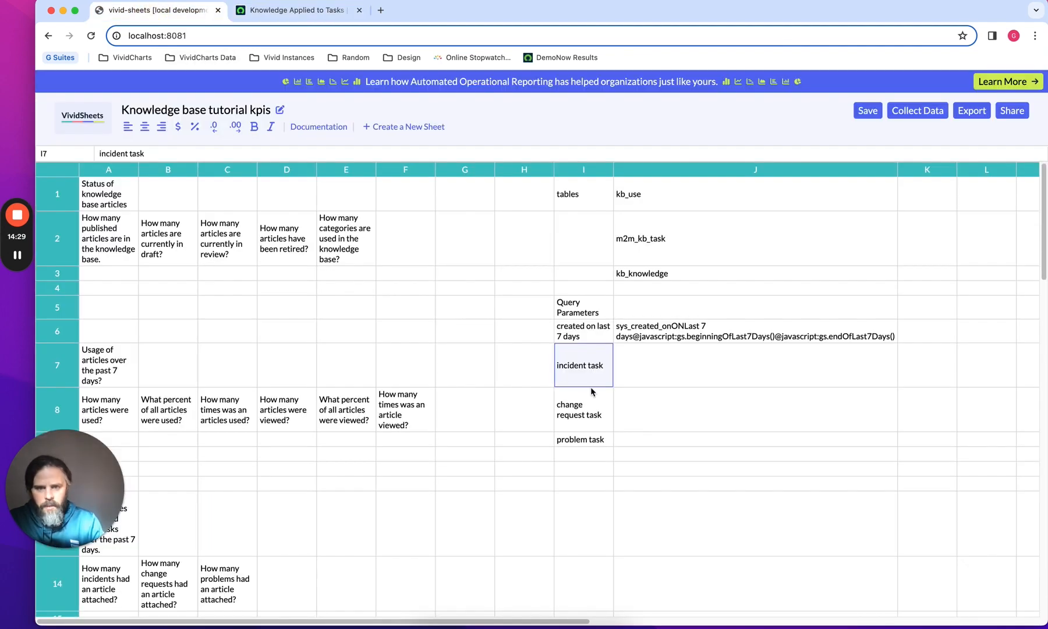
left_click(638, 374)
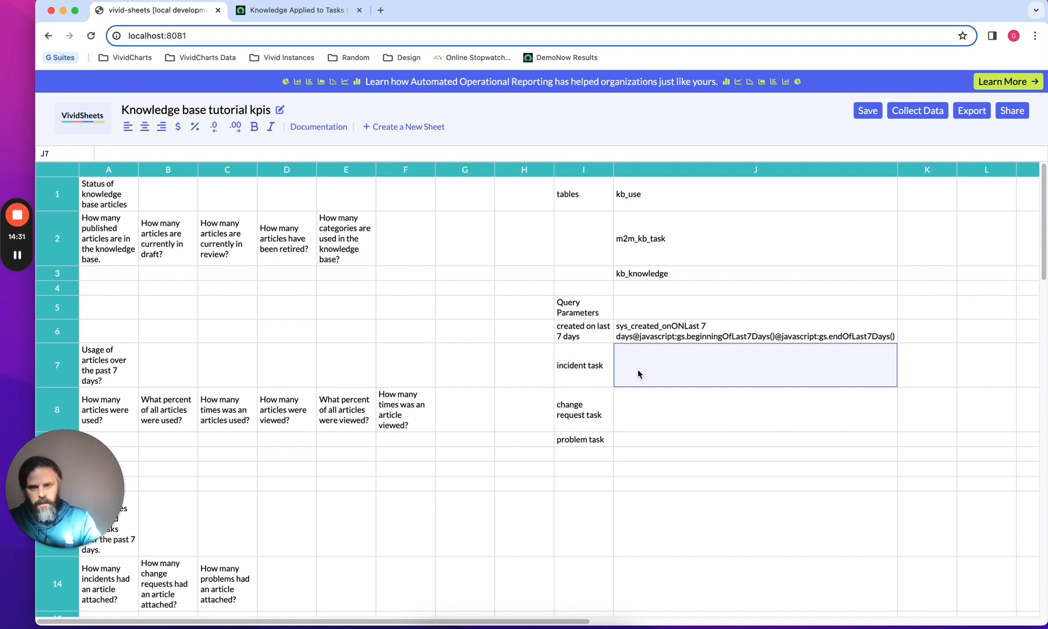
left_click(638, 374)
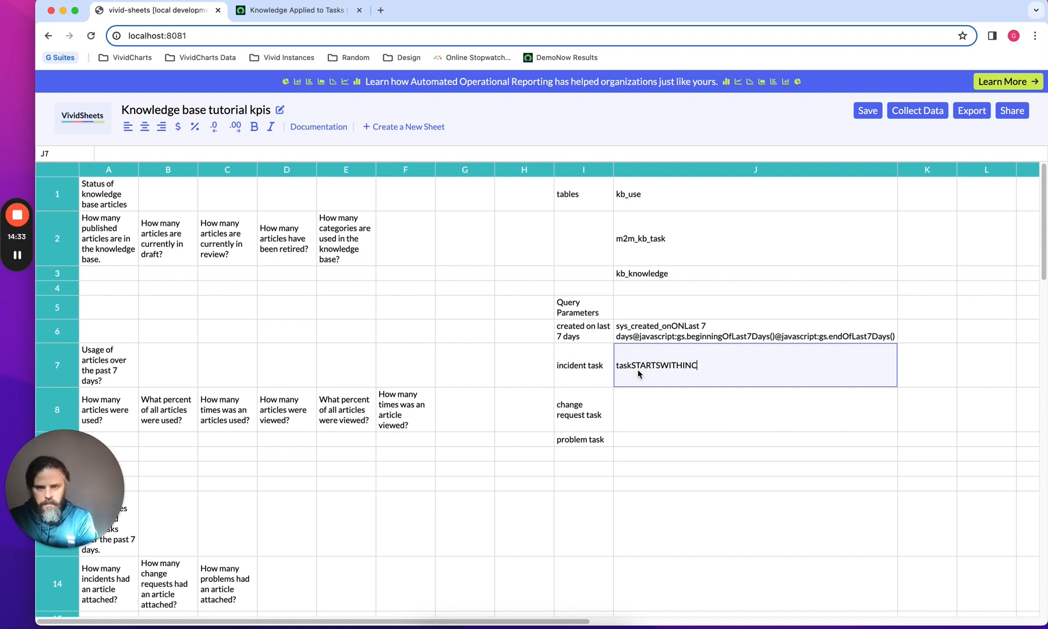
left_click(658, 415)
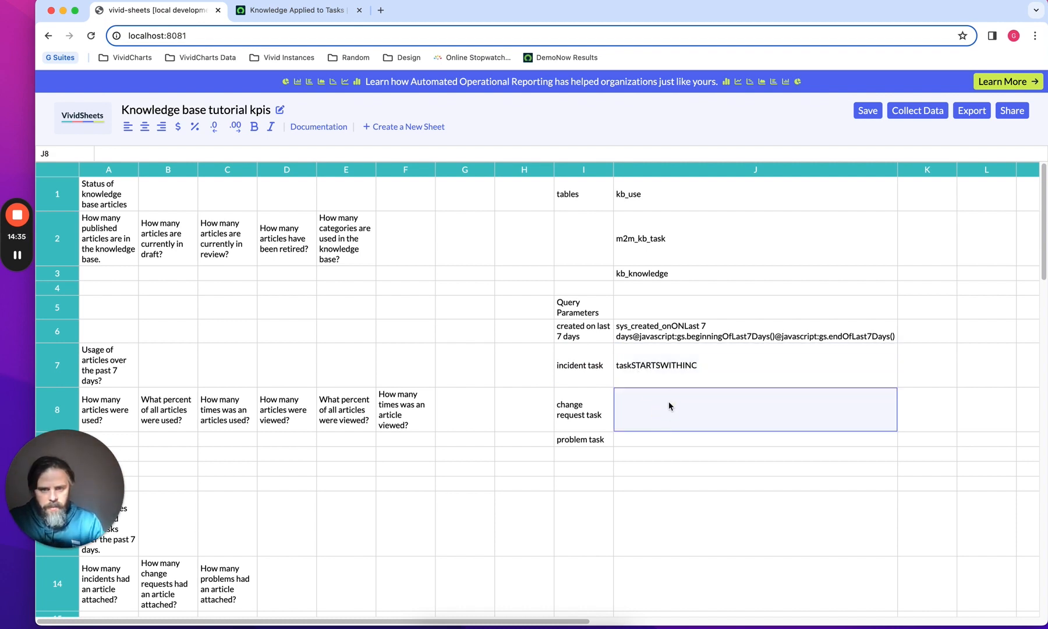
Switch back to ServiceNow and delete the Task starts with INC filter condition
left_click(315, 12)
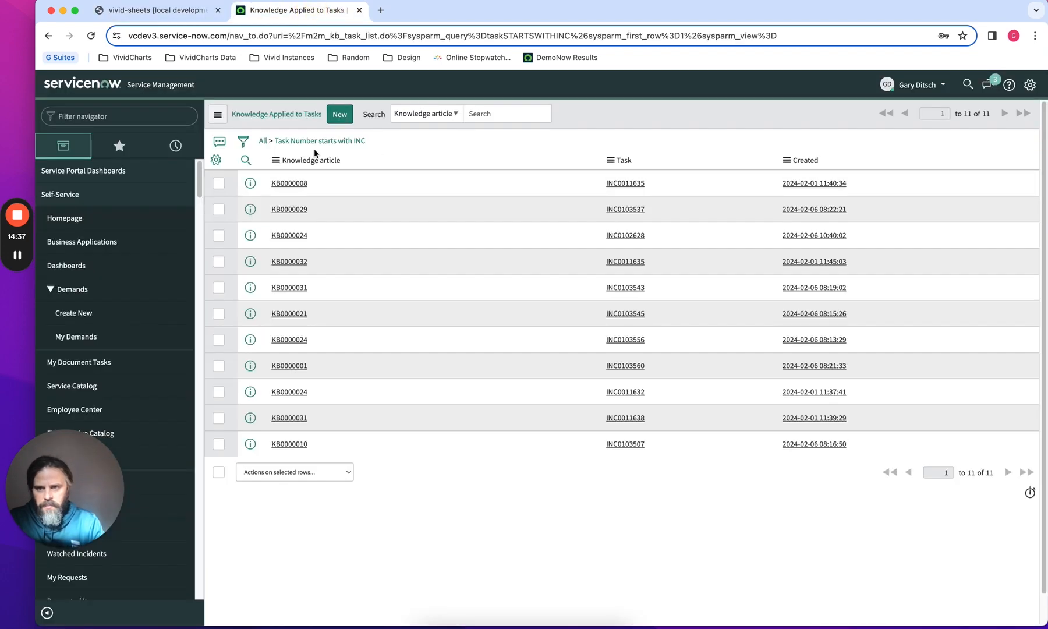
left_click(245, 141)
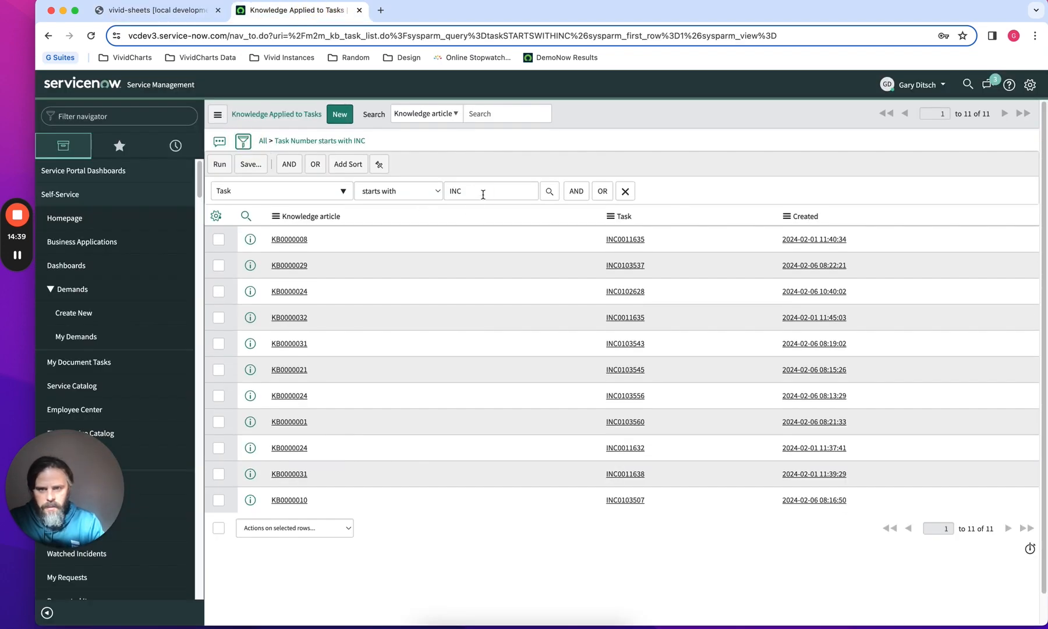
left_click(483, 194)
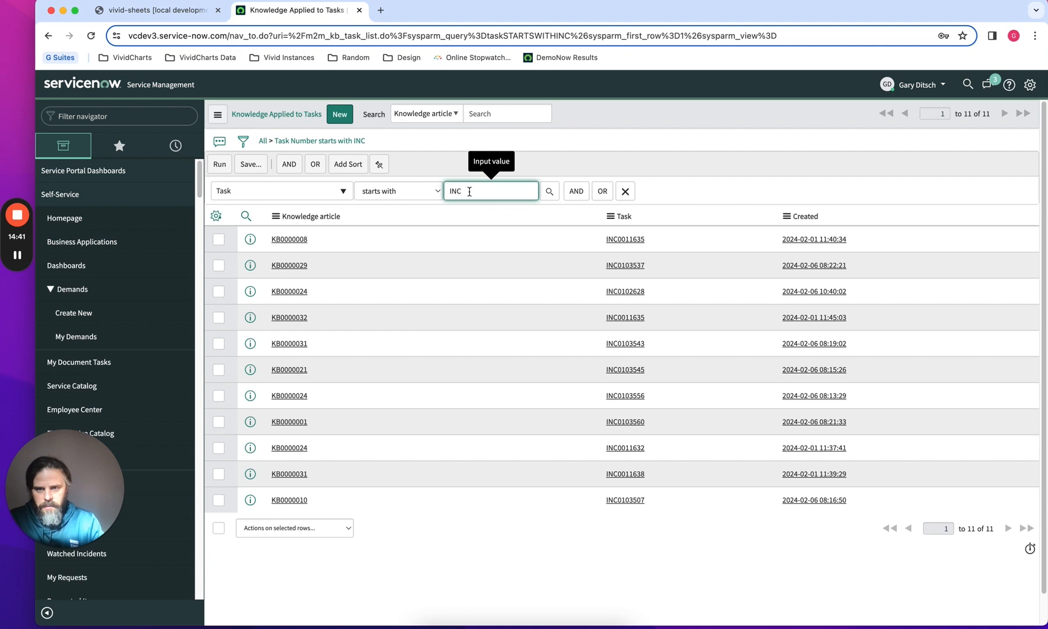
left_click(626, 190)
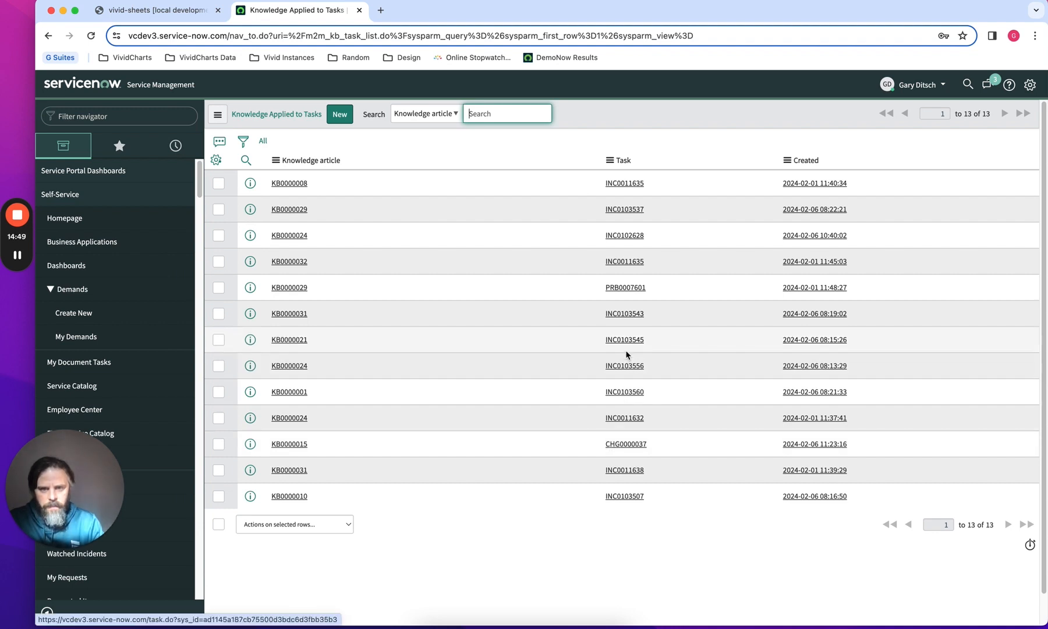
Filter the list to records whose Task starts with CHG and run the filter
left_click(248, 143)
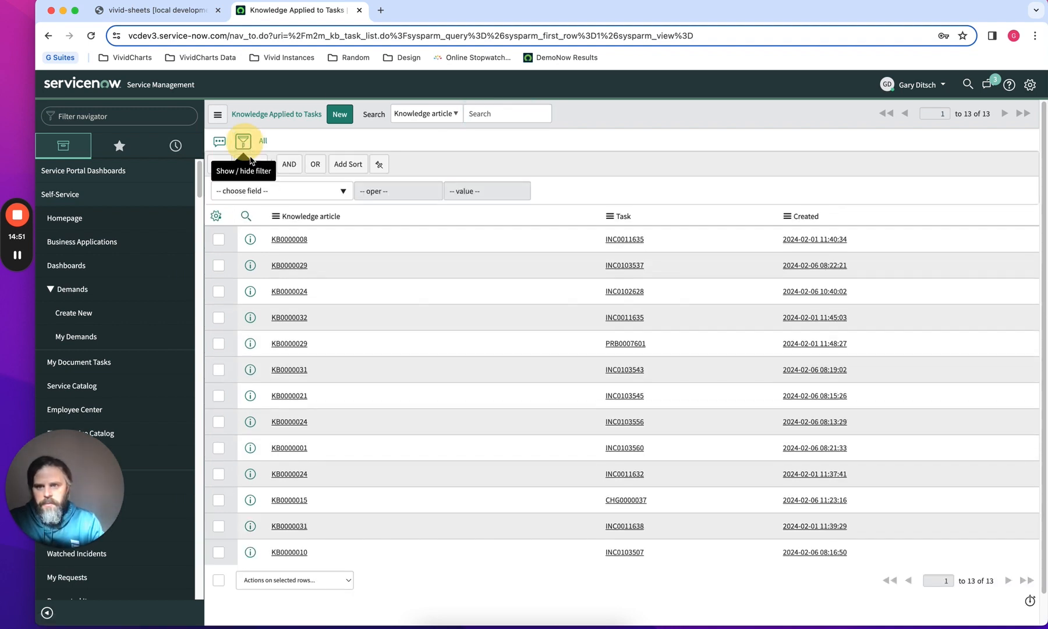
left_click(311, 191)
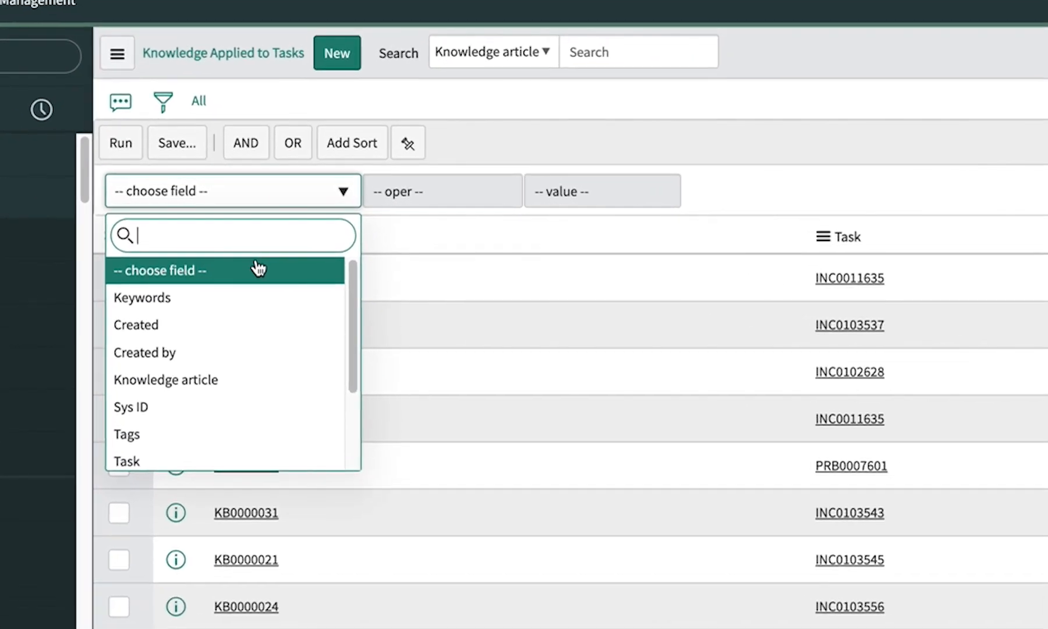
type("tas")
left_click(250, 283)
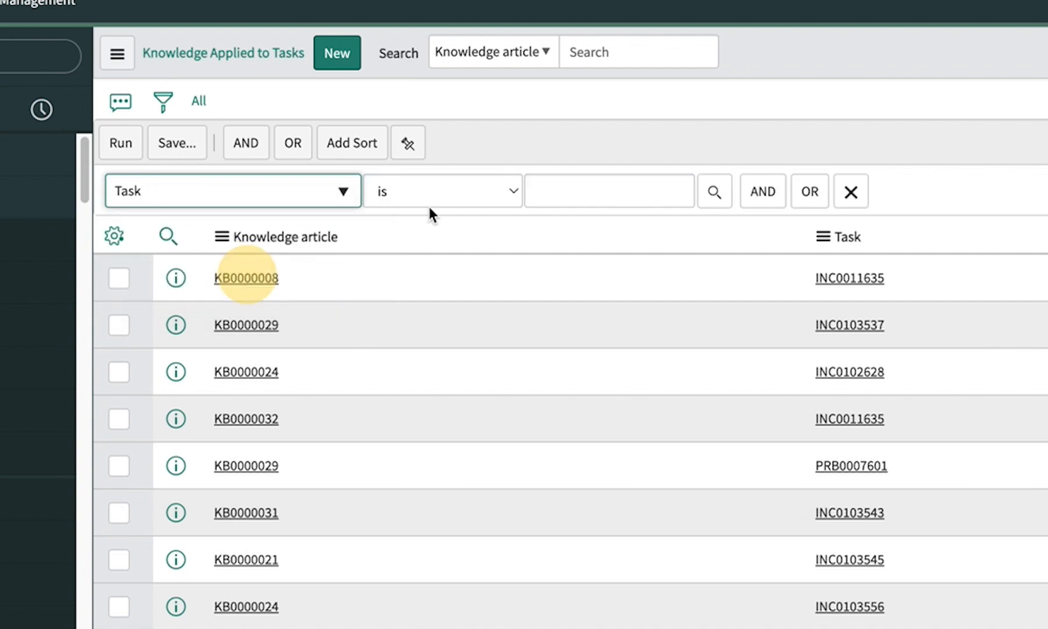
left_click(434, 195)
key("s")
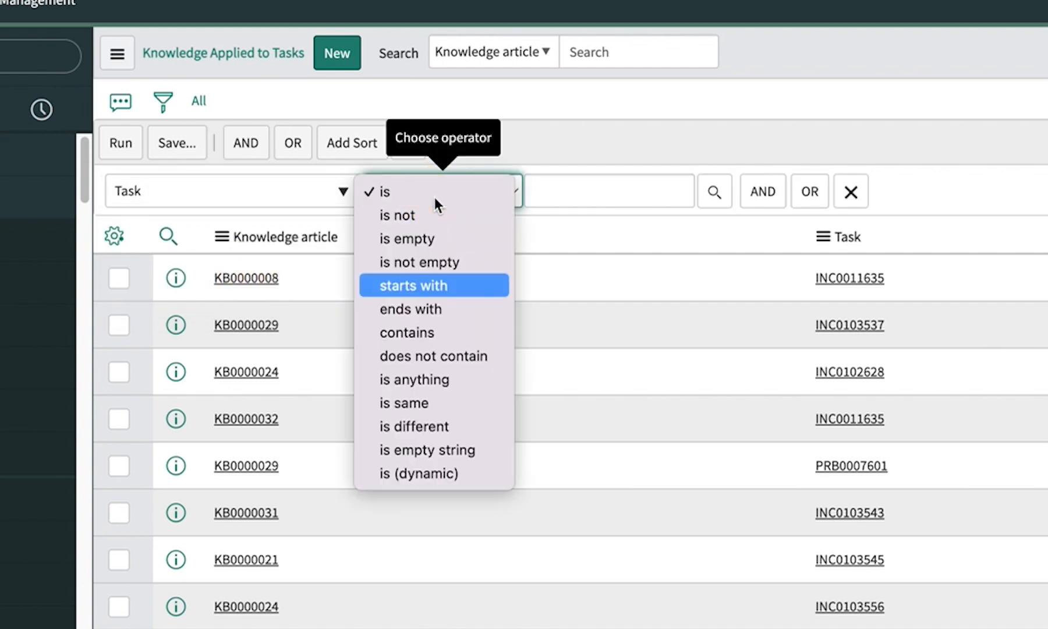
left_click(416, 285)
left_click(607, 184)
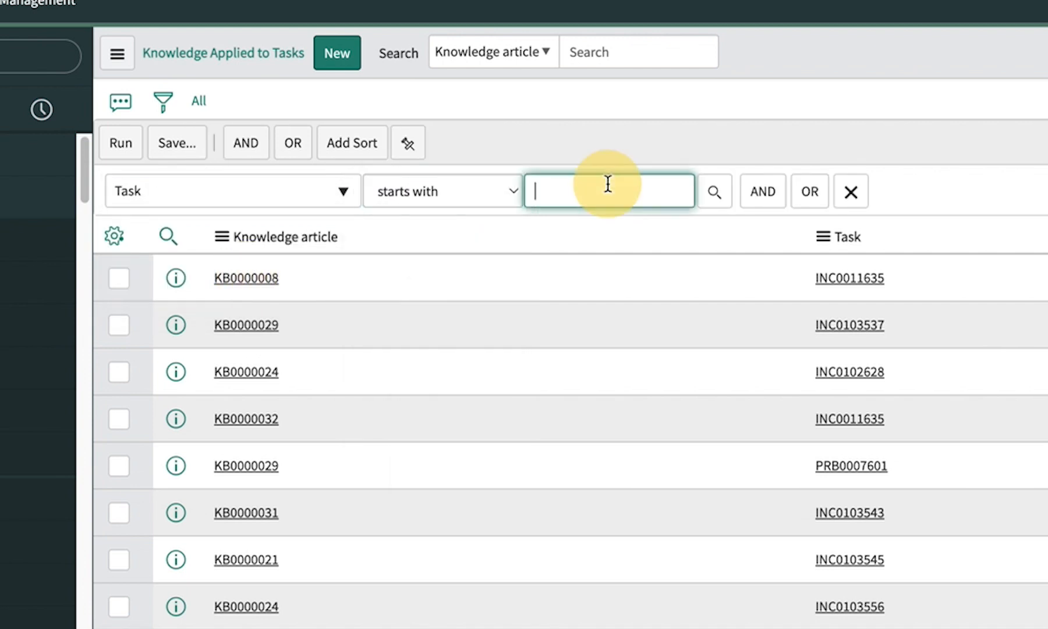
type("CH")
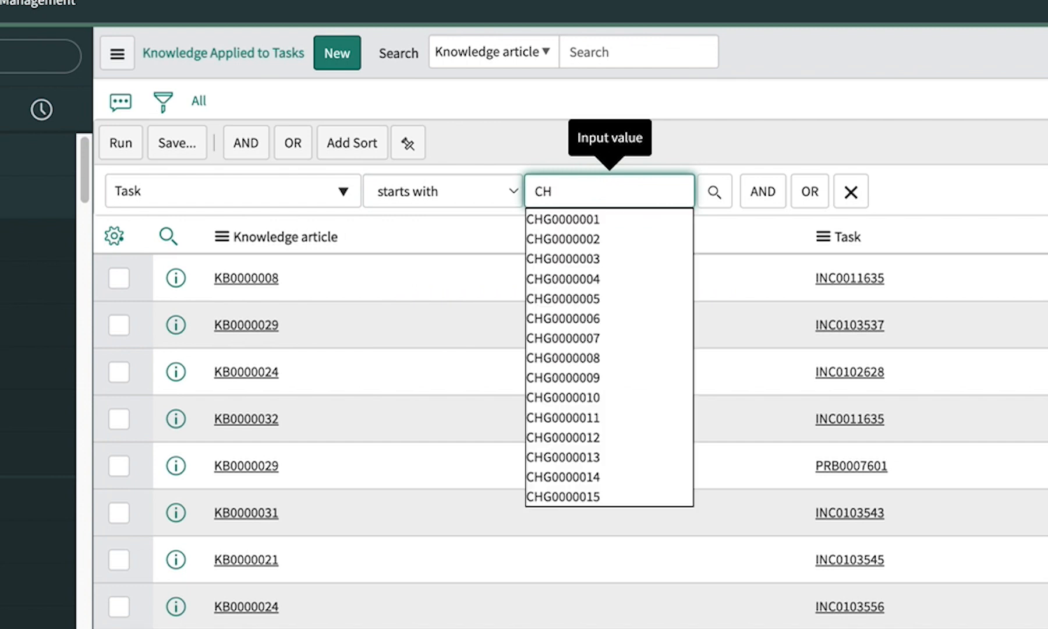
type("G")
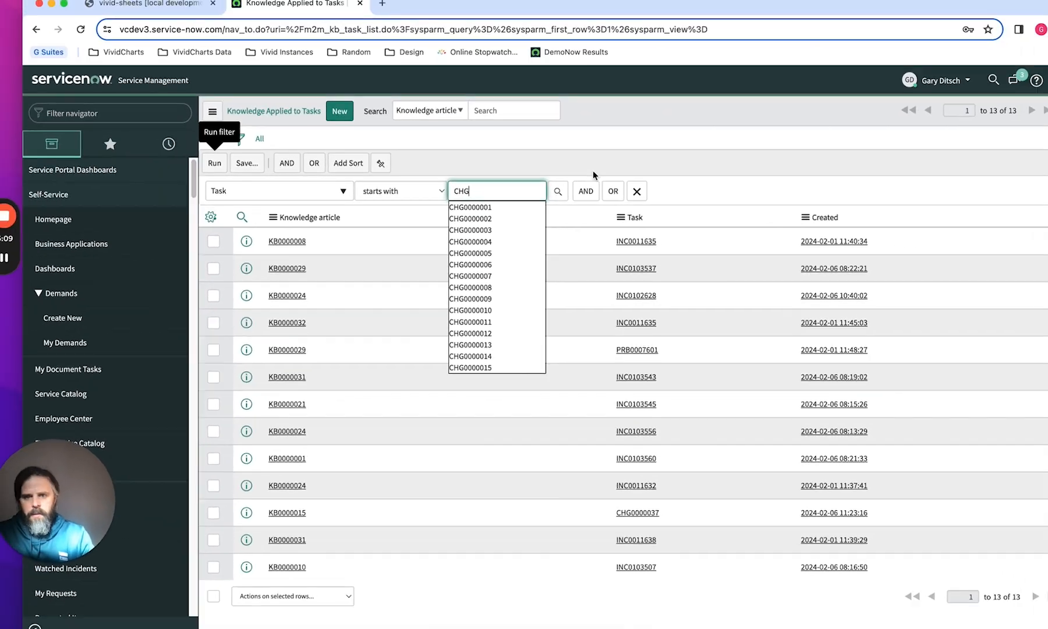
left_click(983, 185)
left_click(219, 163)
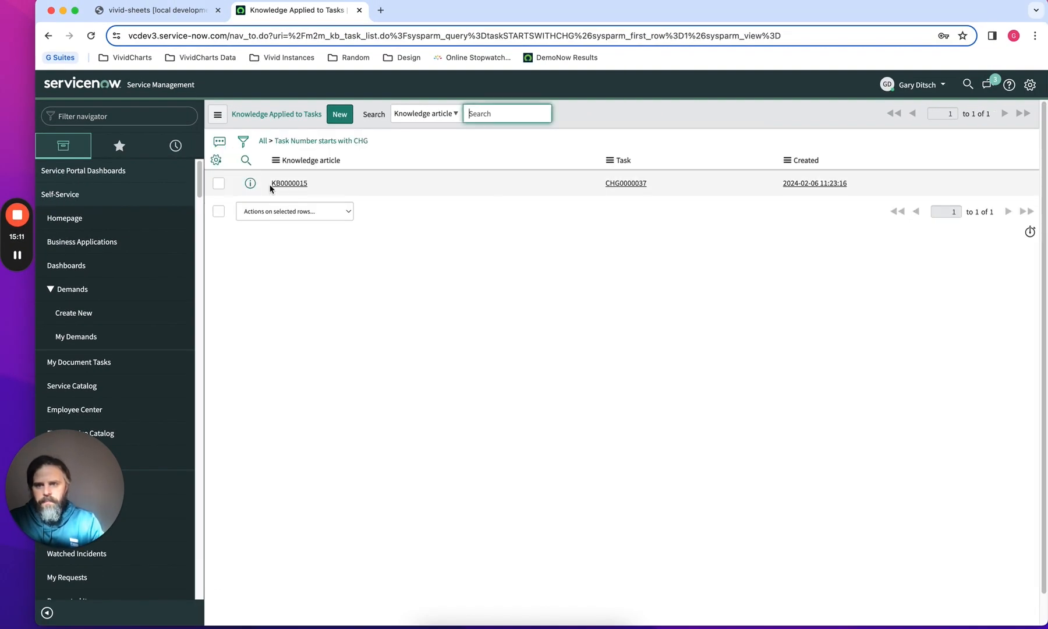
Copy the list's filter query and paste it into cell J8 beside "change request task"
right_click(314, 142)
left_click(336, 183)
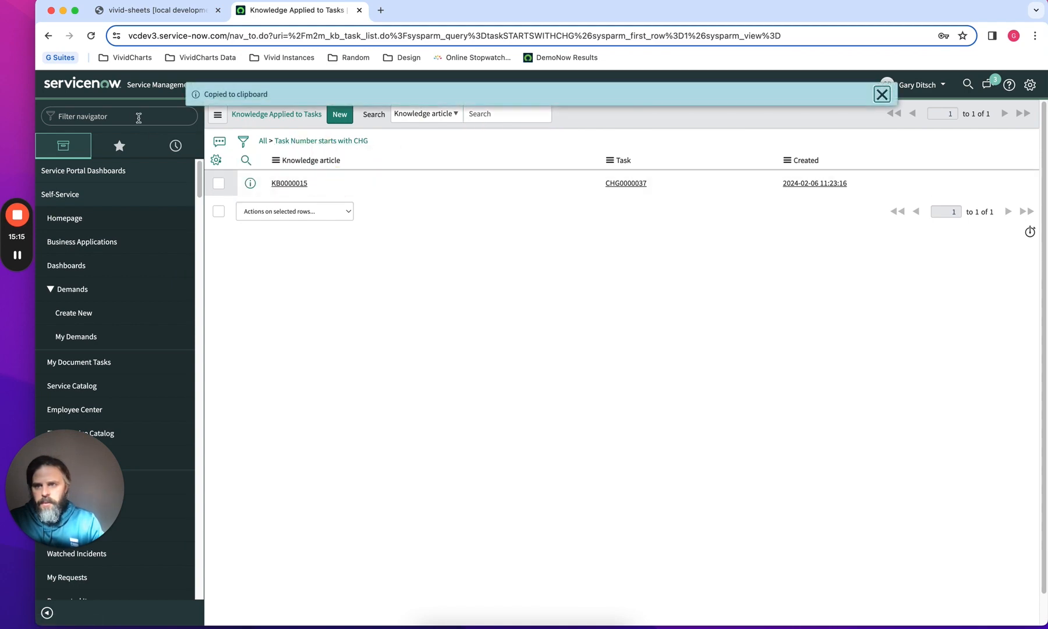
left_click(156, 10)
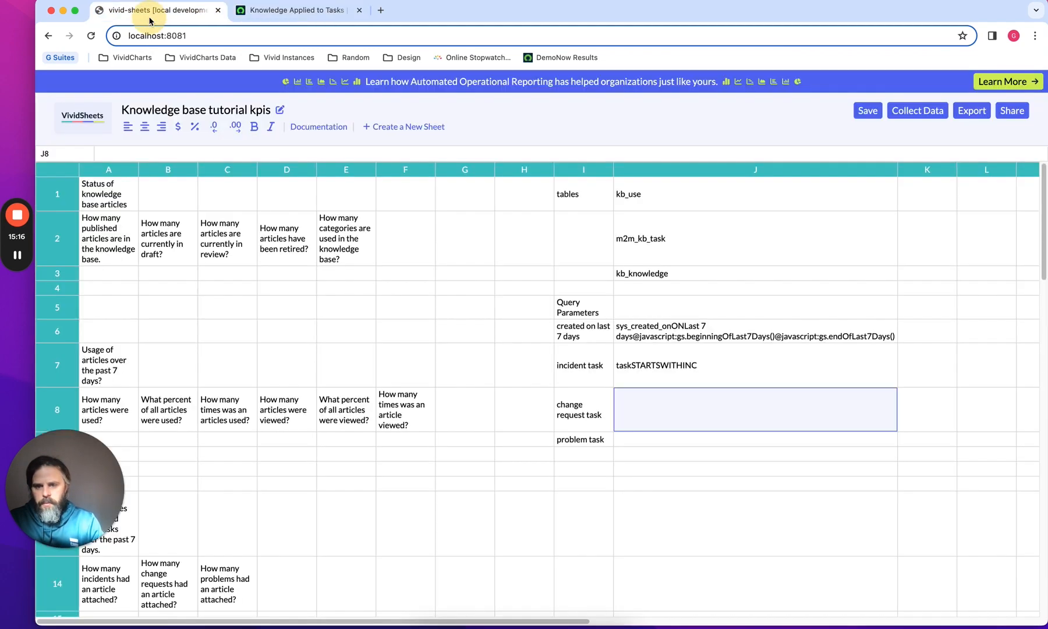
left_click(657, 412)
key("super+v")
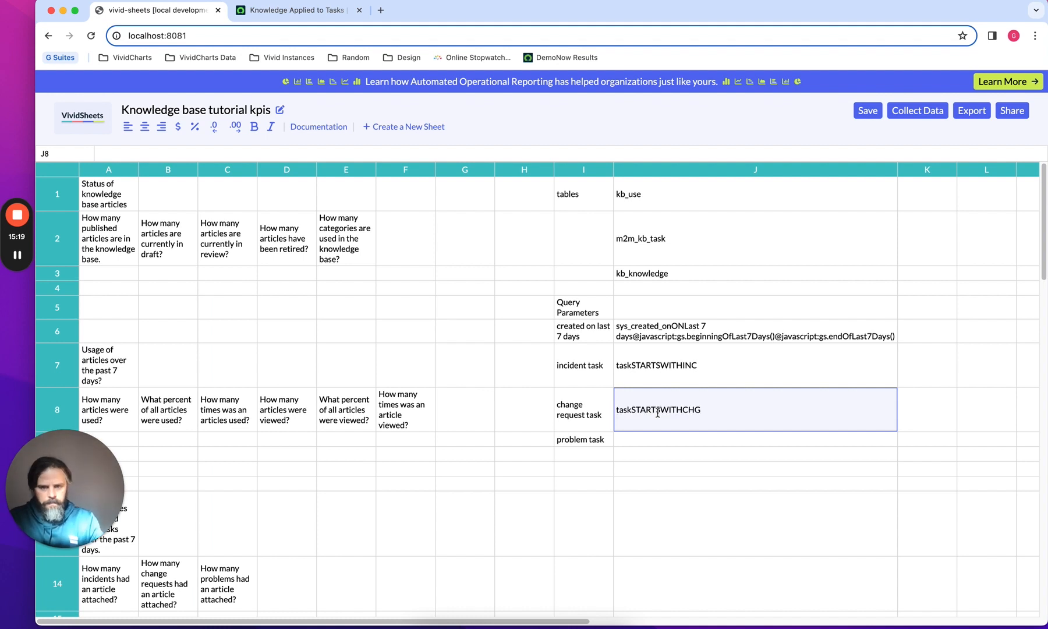
Switch to ServiceNow, remove the Task starts with CHG filter condition and run the unfiltered list
left_click(667, 440)
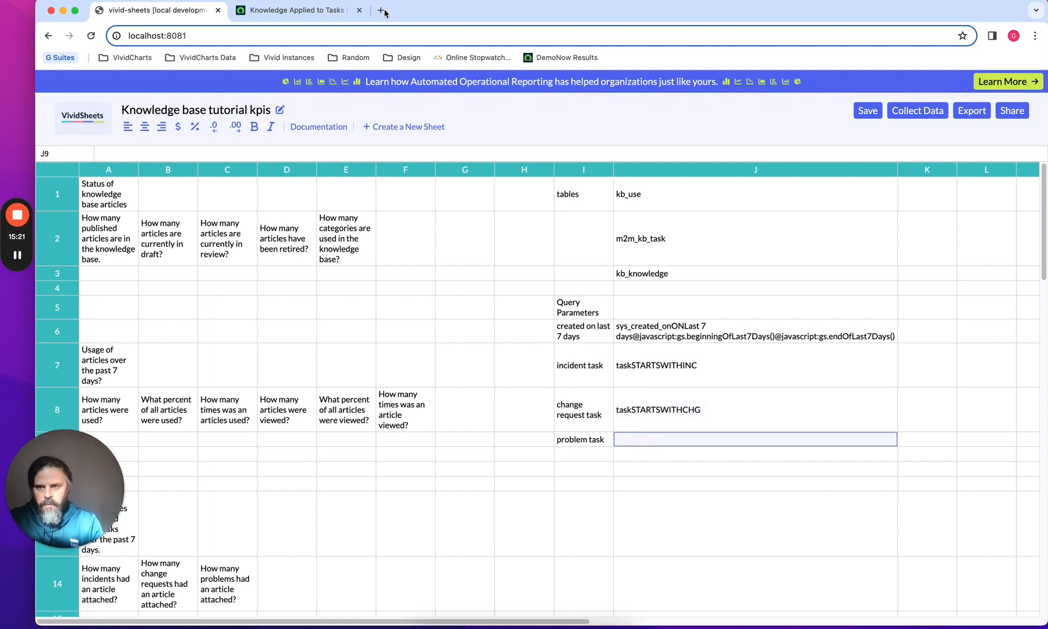
left_click(291, 10)
left_click(588, 279)
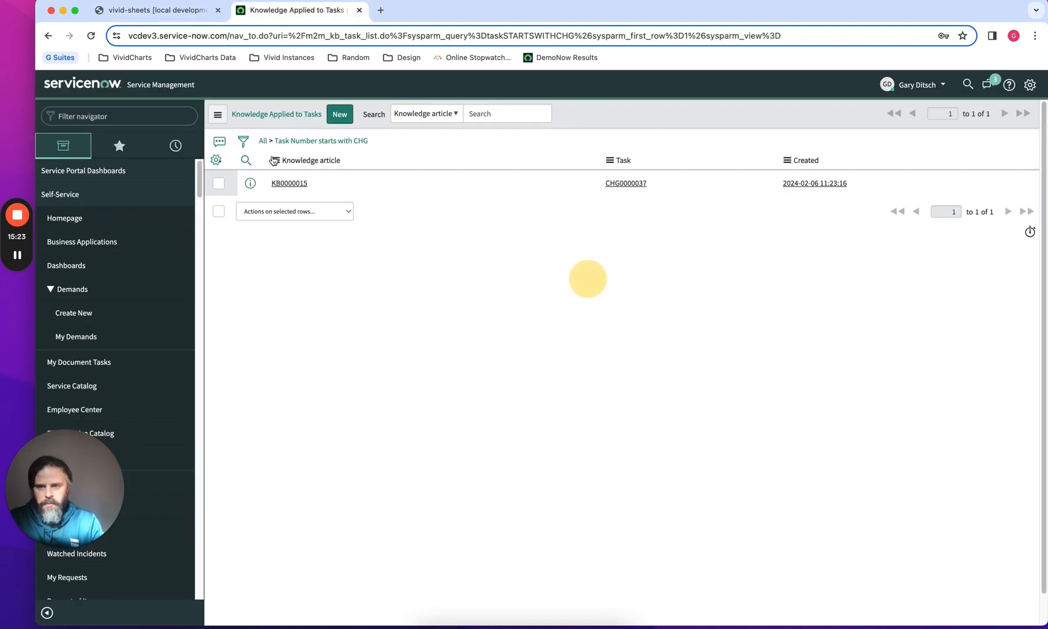
left_click(243, 142)
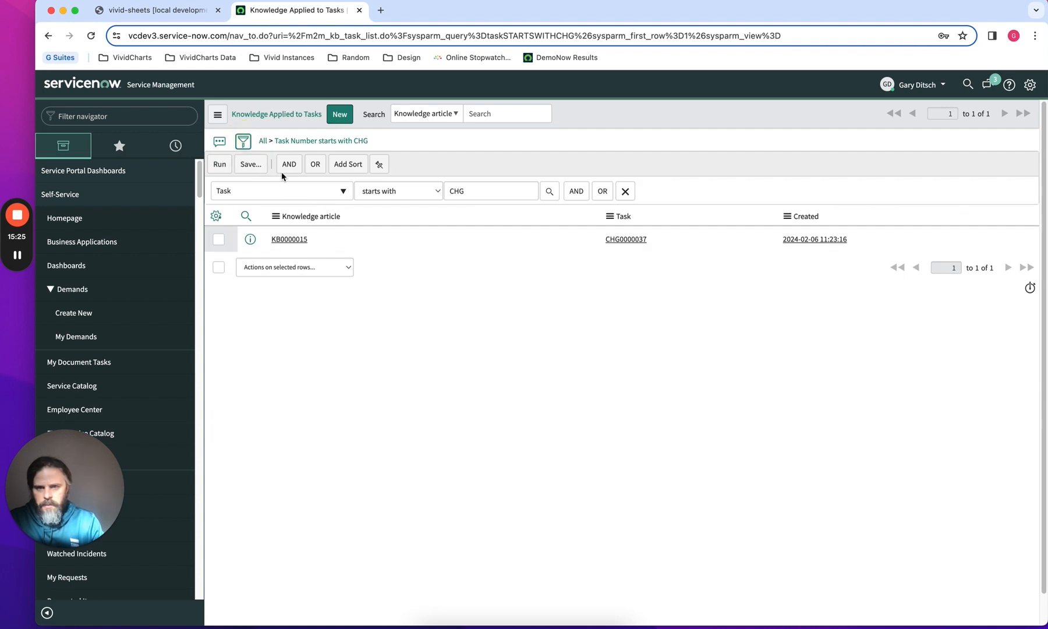
left_click(624, 192)
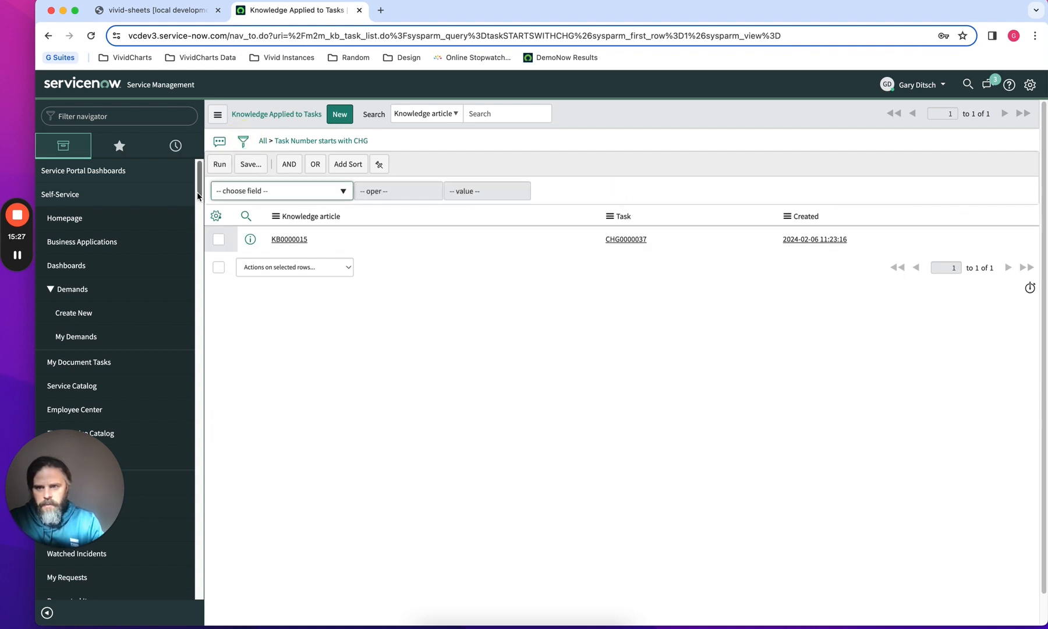
left_click(219, 166)
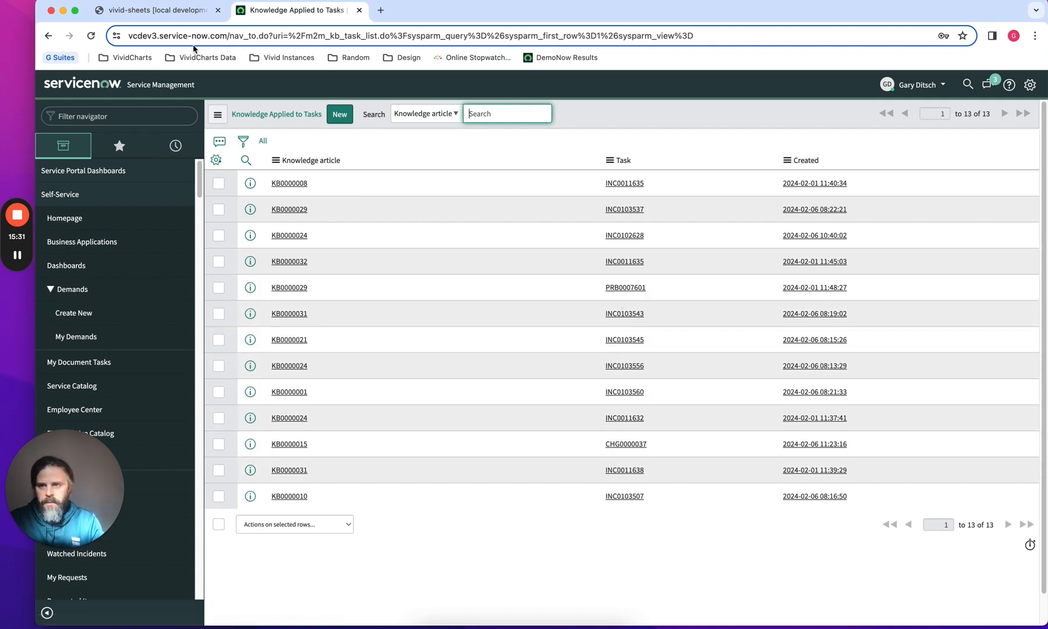
Paste the change request query into cell J9 beside "problem task" and edit it to taskSTARTSWITHPRB
left_click(146, 10)
left_click(648, 422)
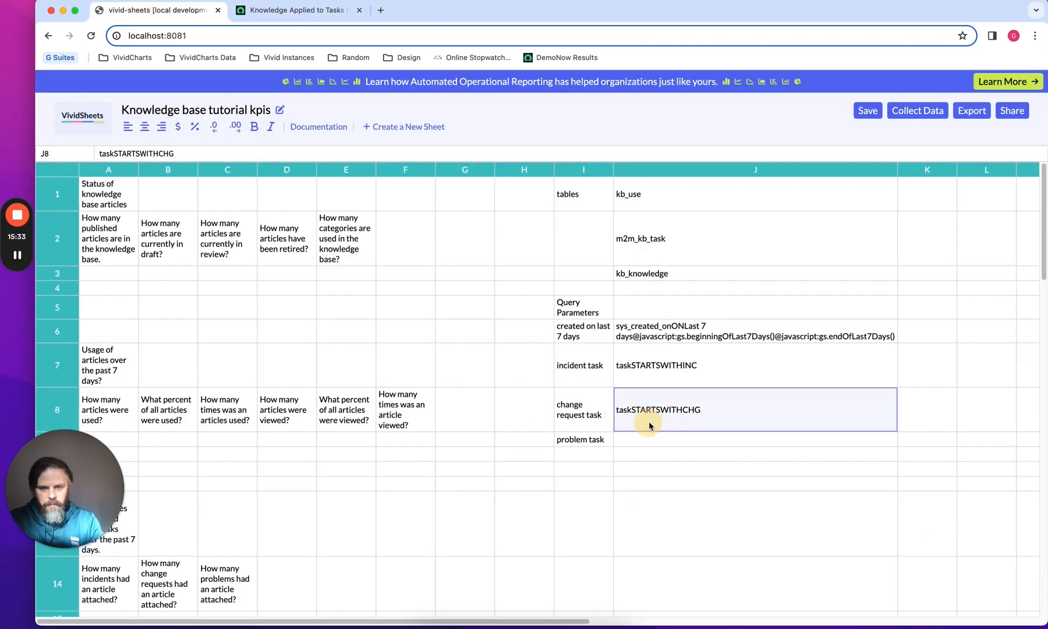
key("Down")
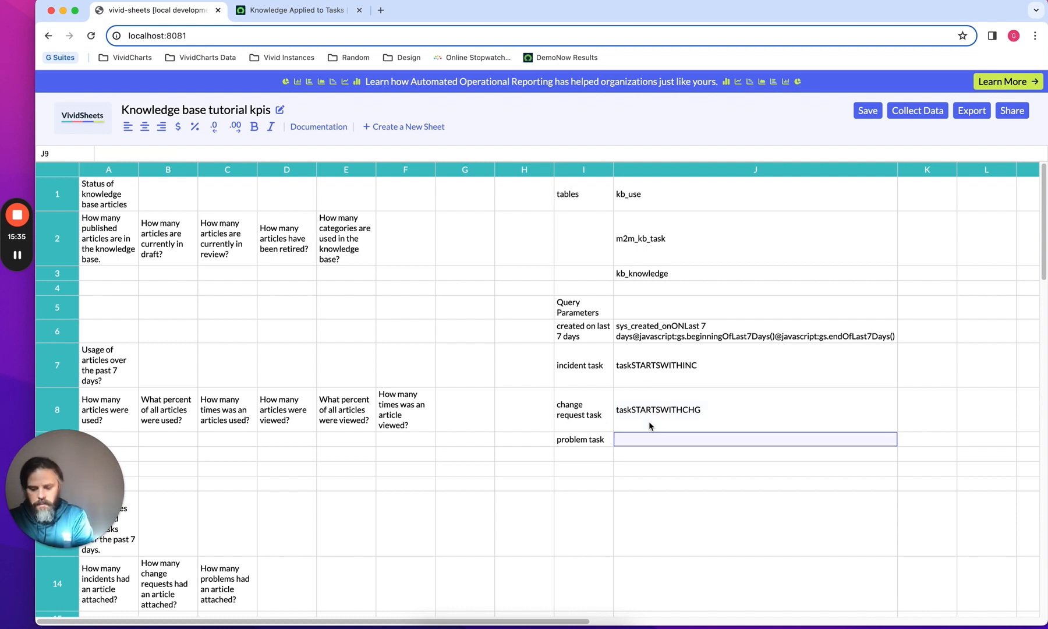
key("ctrl+v")
left_click(712, 438)
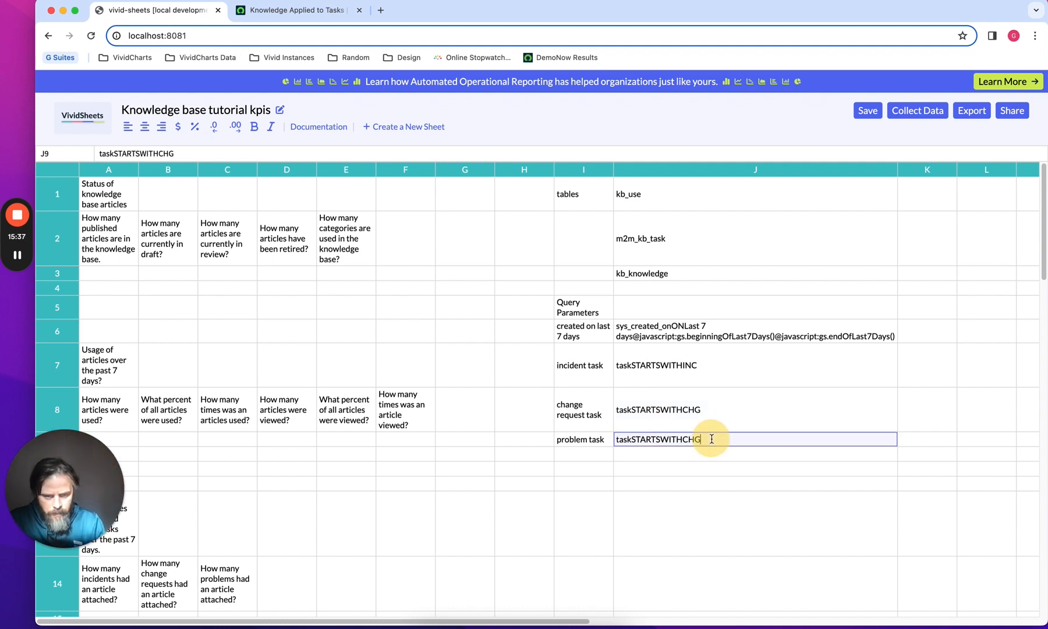
key("BackSpace")
key("BackSpace")
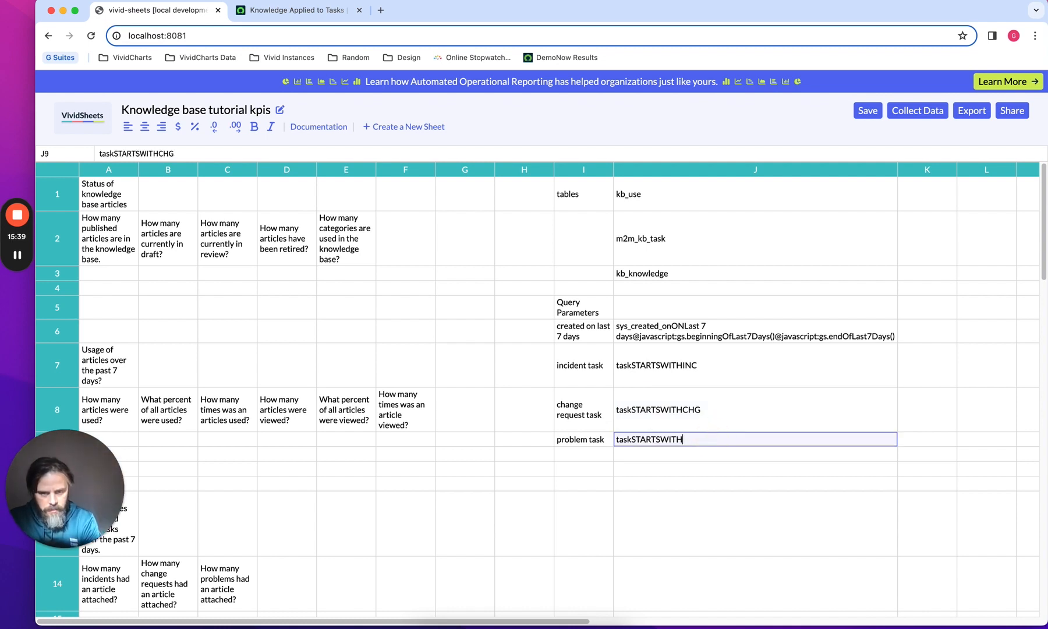
type("R")
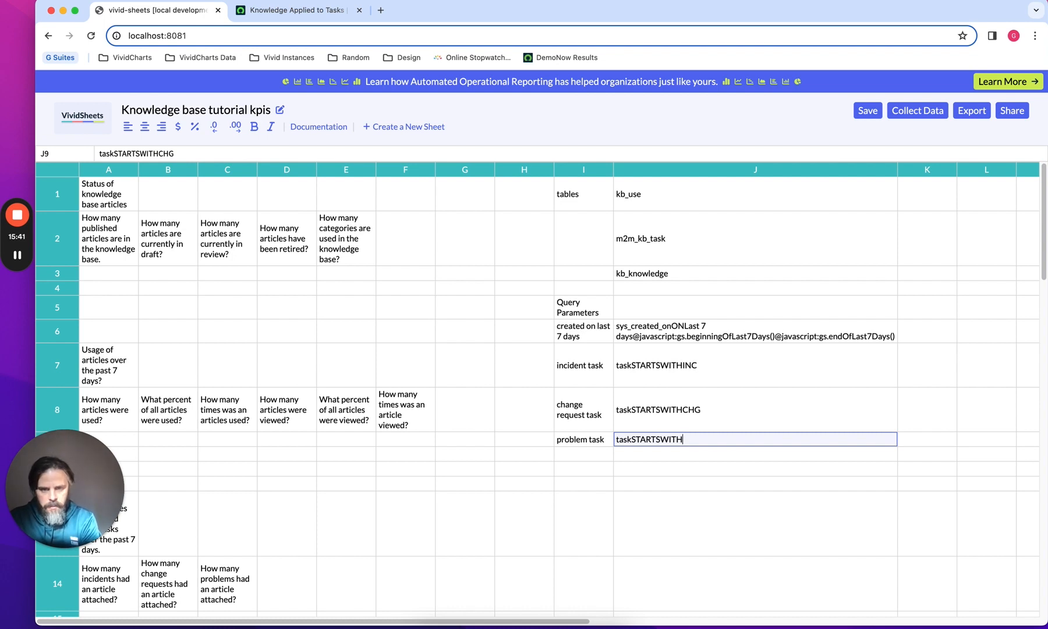
type("PRB")
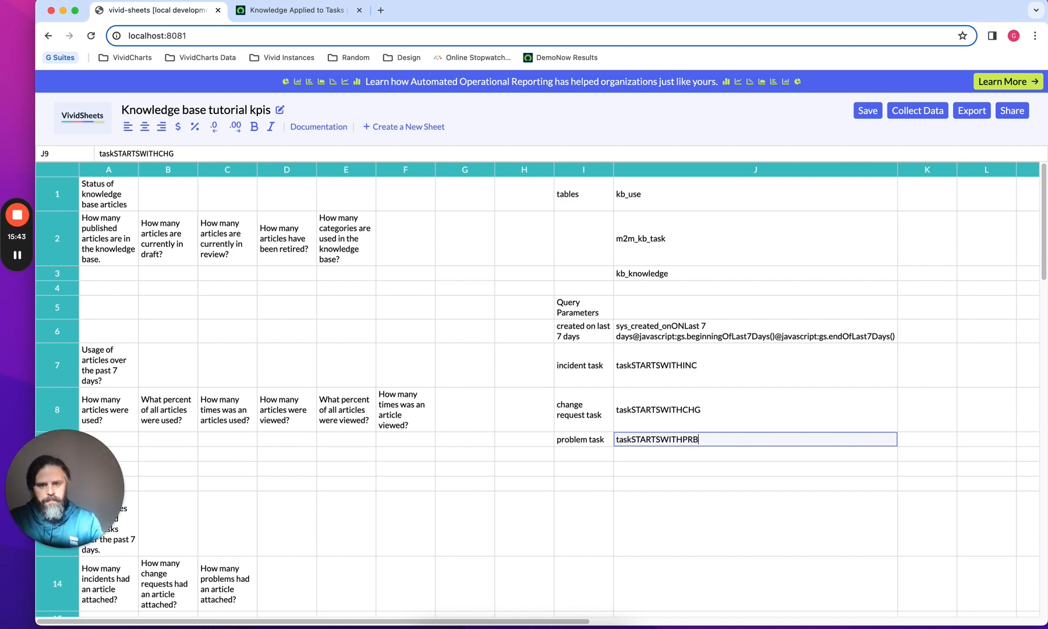
left_click(730, 470)
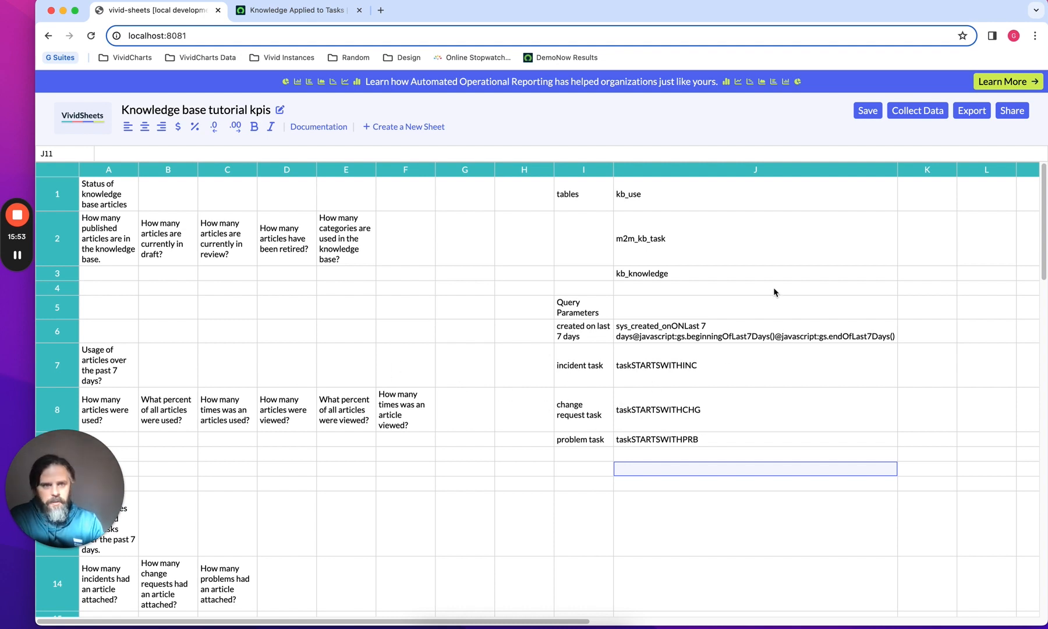
Review the three task query cells and save the sheet
left_click(653, 379)
left_click(663, 415)
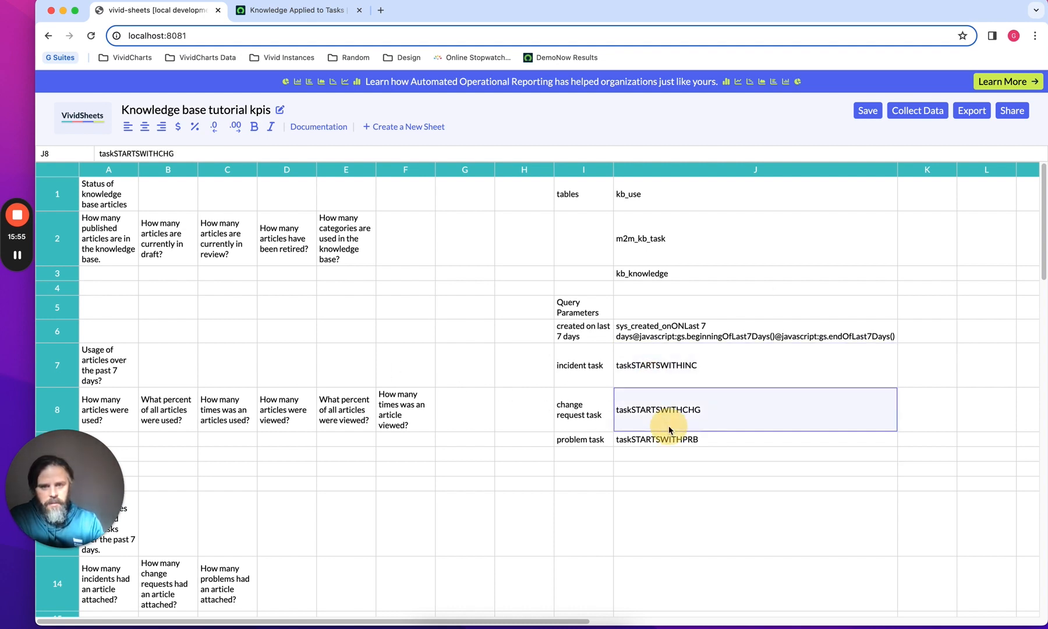
left_click(671, 439)
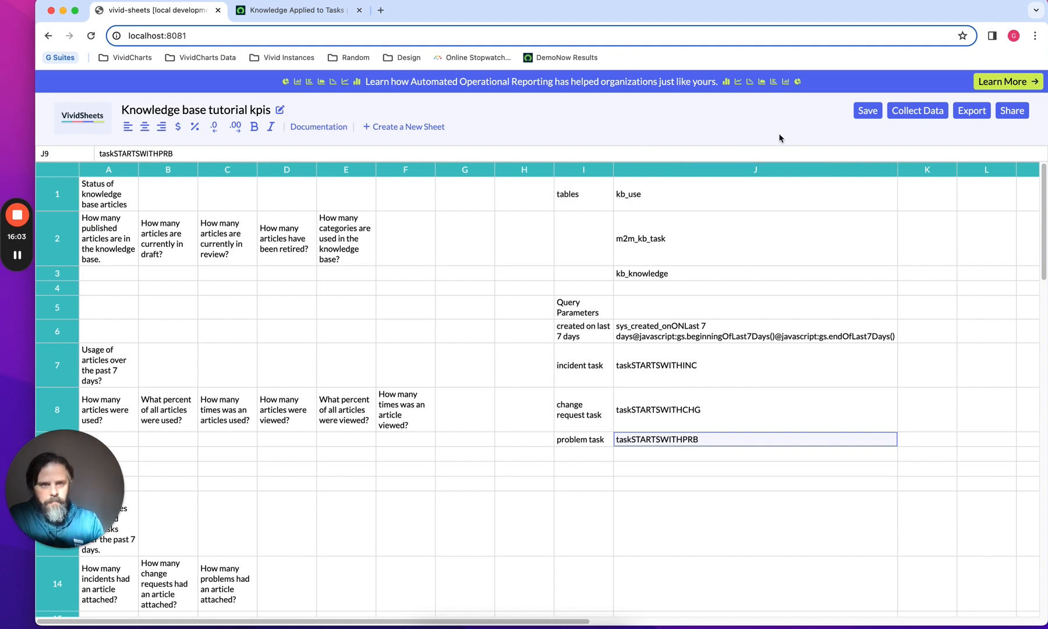
left_click(866, 111)
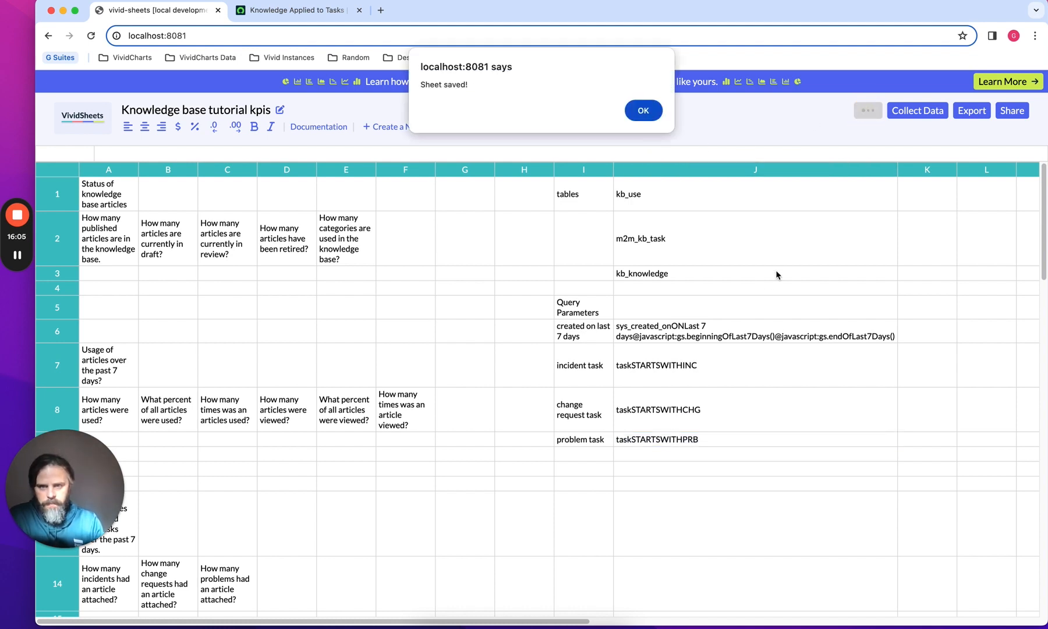
left_click(639, 116)
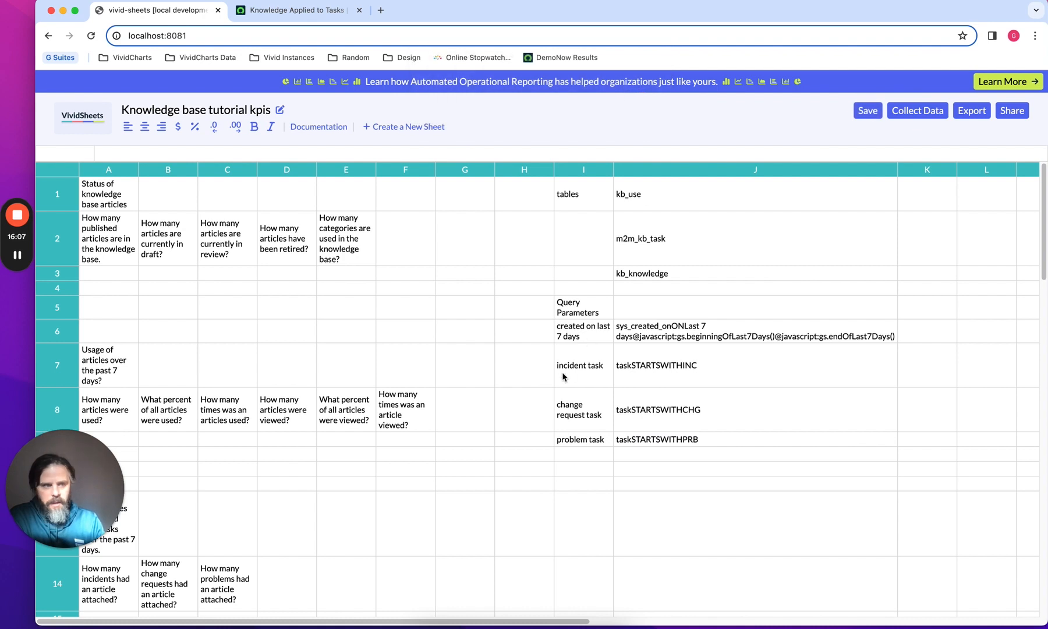